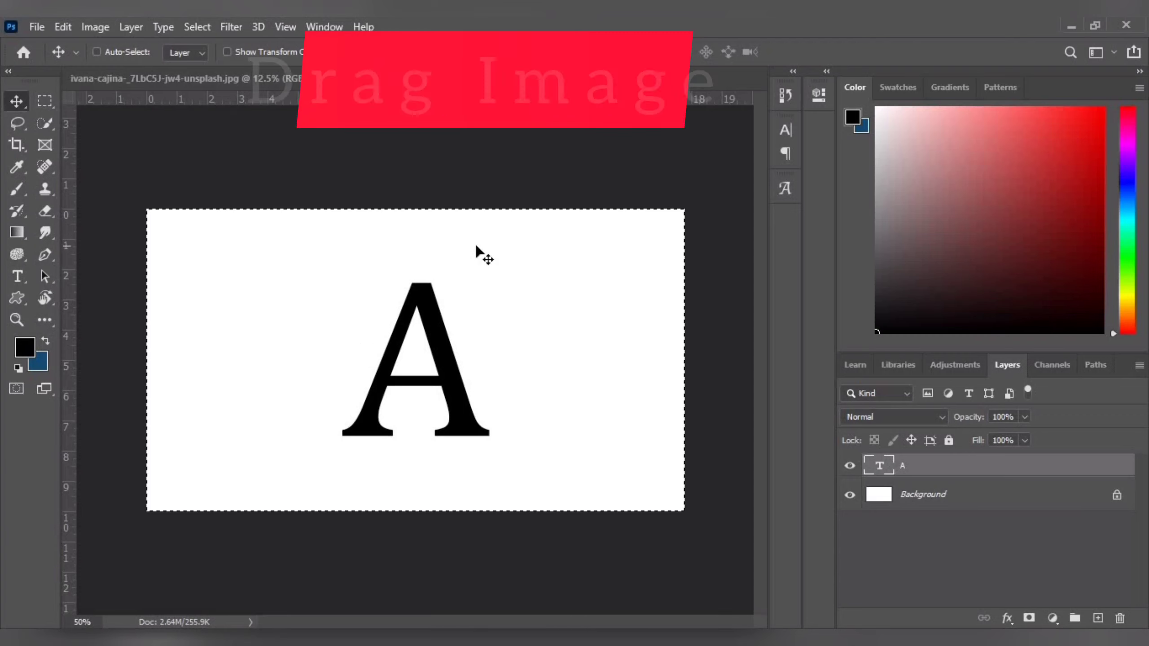
Step: Unlock the portrait photo's background layer and copy the photo into the Untitled-1 document with the Move tool
{"action": "left_click", "coordinate": [181, 79]}
{"action": "left_click", "coordinate": [1116, 466]}
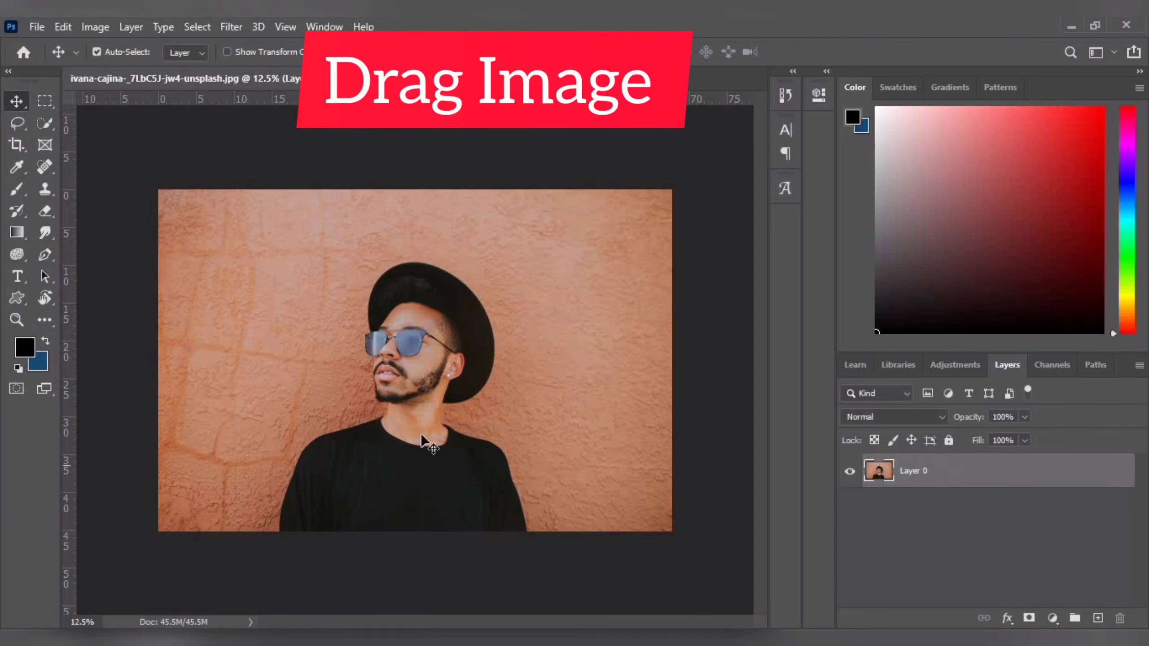
{"action": "mouse_move", "coordinate": [422, 441]}
{"action": "left_mouse_down"}
{"action": "mouse_move", "coordinate": [449, 415]}
{"action": "mouse_move", "coordinate": [441, 441]}
{"action": "left_mouse_up"}
{"action": "left_click_drag", "start_coordinate": [913, 471], "coordinate": [578, 451]}
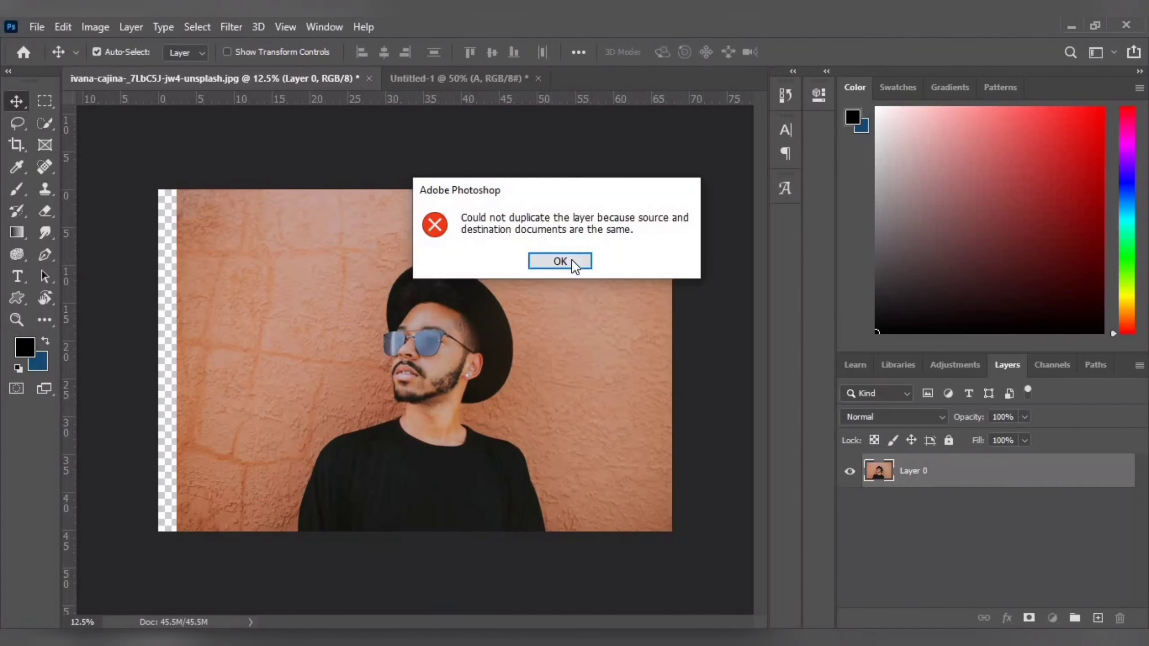
{"action": "left_click", "coordinate": [572, 260]}
{"action": "left_click_drag", "start_coordinate": [572, 259], "coordinate": [416, 385]}
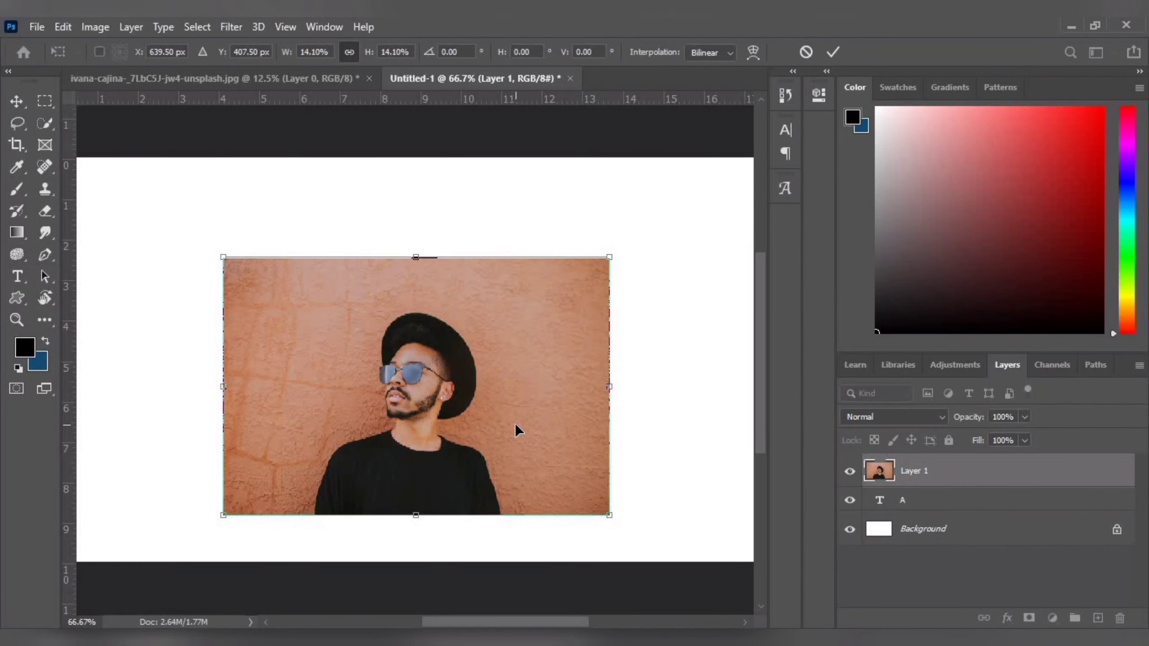
Step: Reposition the pasted photo over the letter A, enlarge it slightly around its centre, and commit the transform
{"action": "mouse_move", "coordinate": [425, 424]}
{"action": "left_mouse_down"}
{"action": "mouse_move", "coordinate": [428, 398]}
{"action": "mouse_move", "coordinate": [429, 410]}
{"action": "left_mouse_up"}
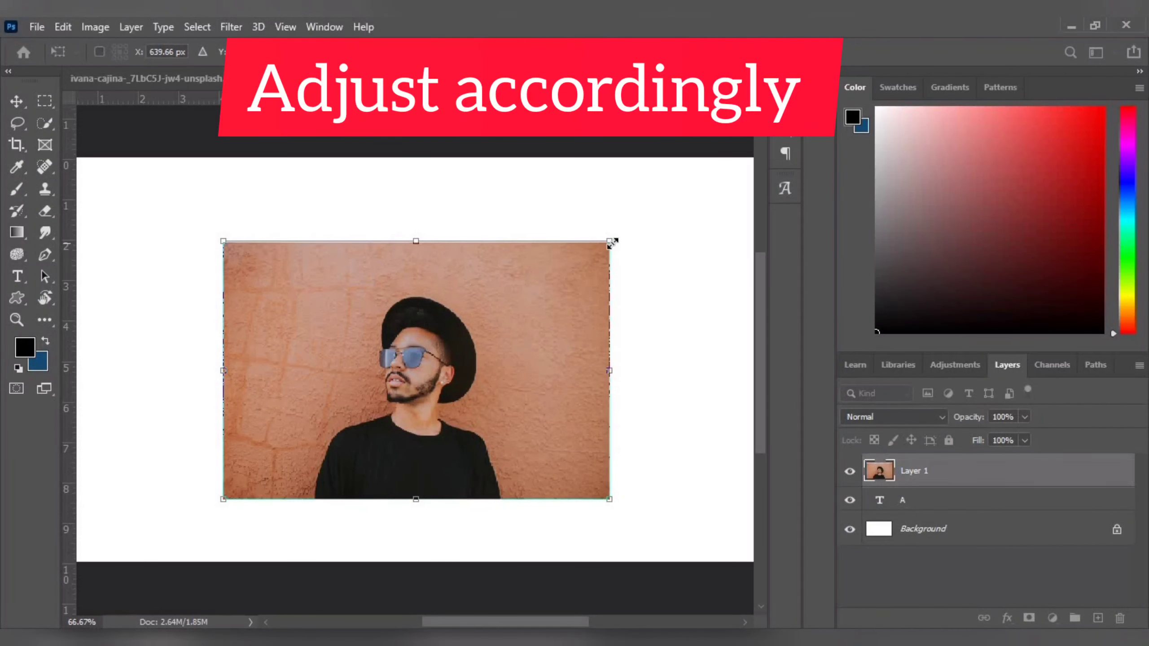
{"action": "left_click_drag", "start_coordinate": [611, 241], "coordinate": [634, 193]}
{"action": "key", "text": "Return"}
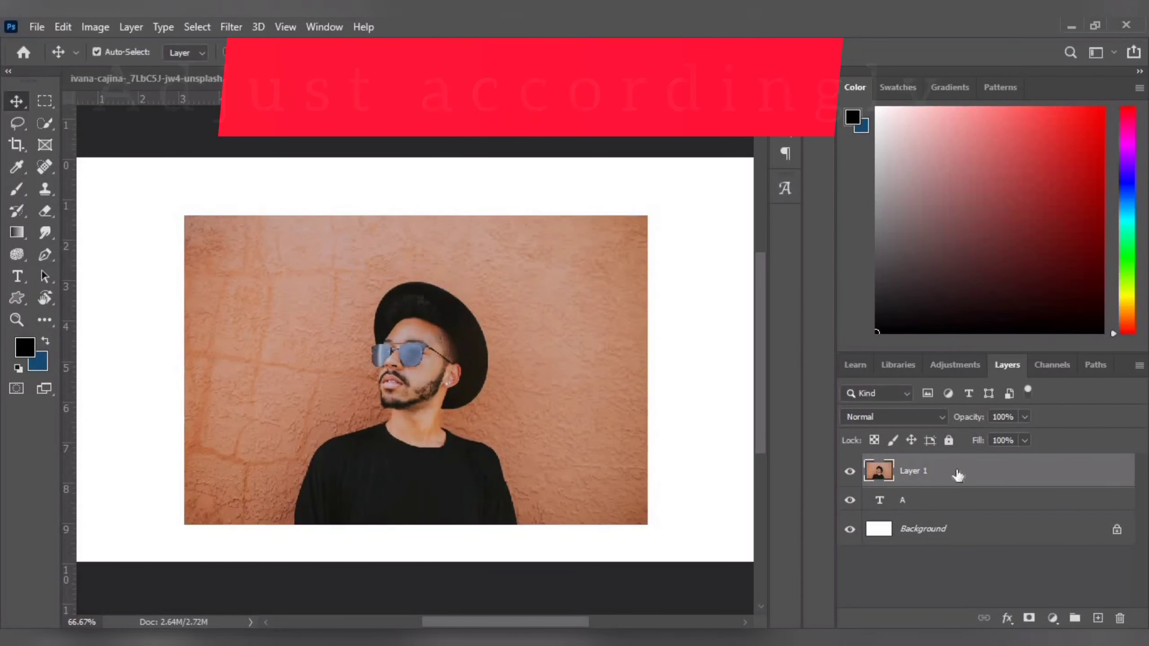
Step: Reduce the photo layer's opacity to 47%, align the man's face with the left stroke of the A, and restore opacity to 100%
{"action": "left_click", "coordinate": [984, 436]}
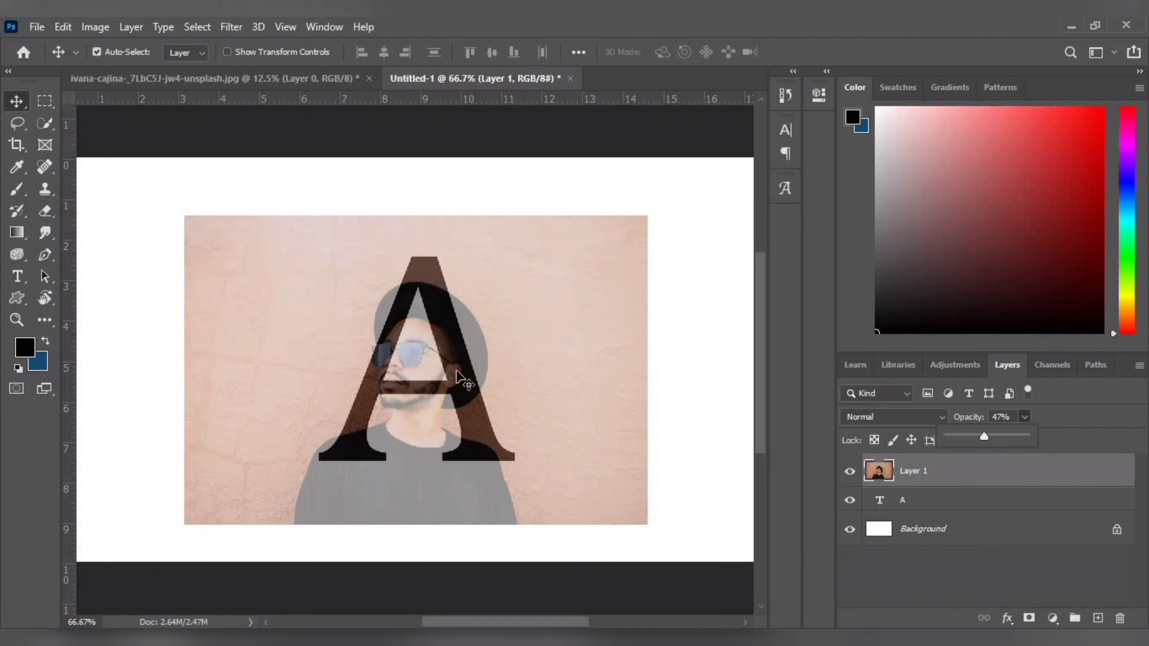
{"action": "left_click_drag", "start_coordinate": [458, 368], "coordinate": [428, 345]}
{"action": "left_click", "coordinate": [1024, 417]}
{"action": "left_click_drag", "start_coordinate": [1027, 438], "coordinate": [1067, 436]}
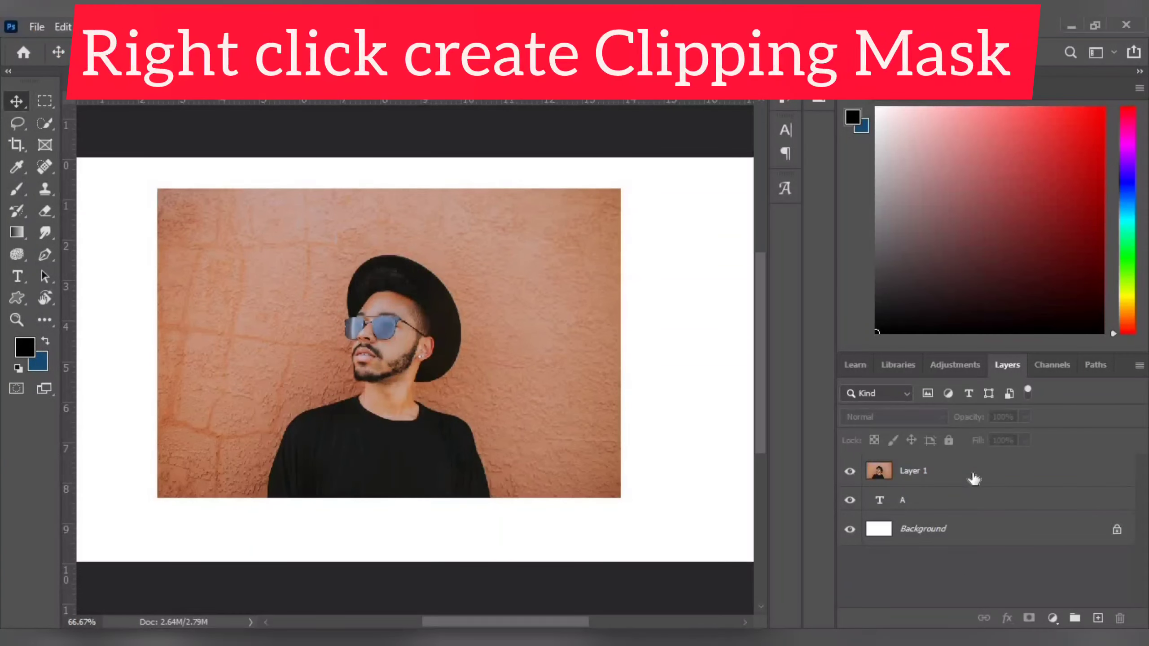
Step: Clip Layer 1 to the letter A text layer with a clipping mask and duplicate the photo layer
{"action": "right_click", "coordinate": [969, 472]}
{"action": "left_click", "coordinate": [848, 339]}
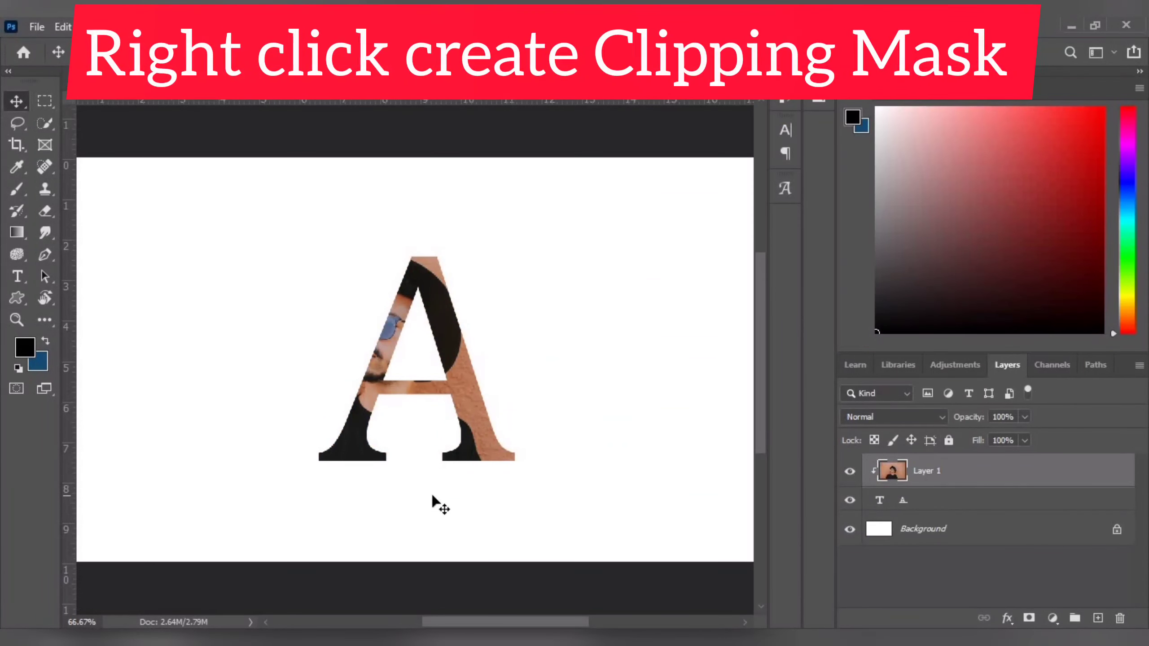
{"action": "key", "text": "ctrl+j"}
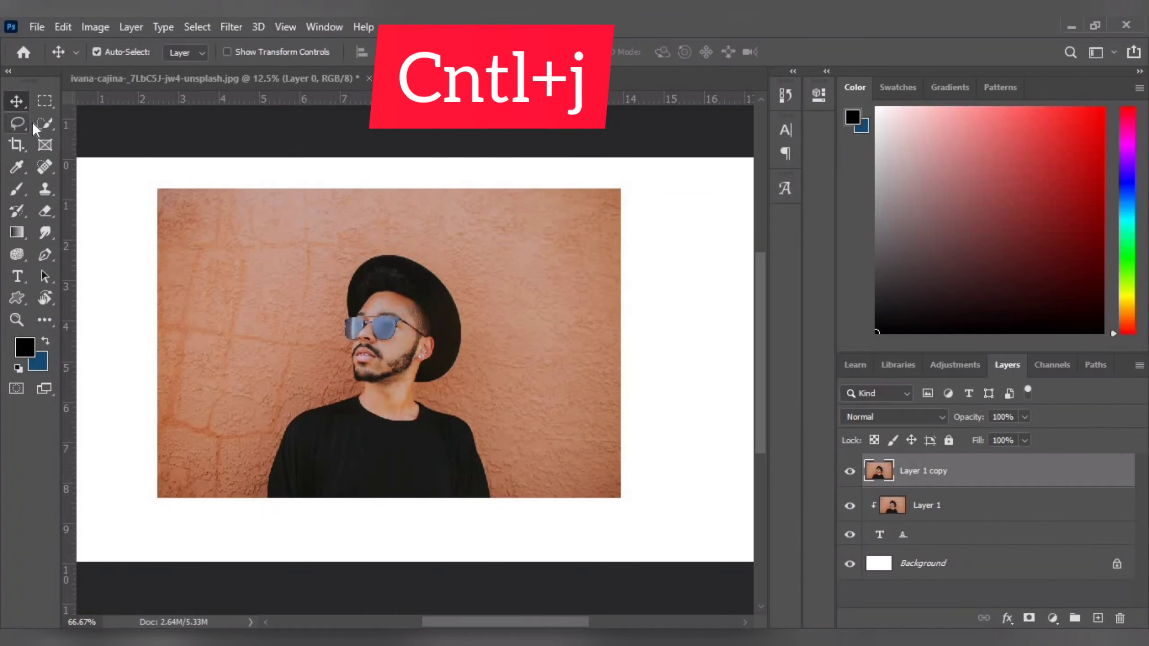
Step: Select the man in the duplicated photo with Select Subject and add a layer mask from the selection
{"action": "key", "text": "w"}
{"action": "left_click", "coordinate": [500, 52]}
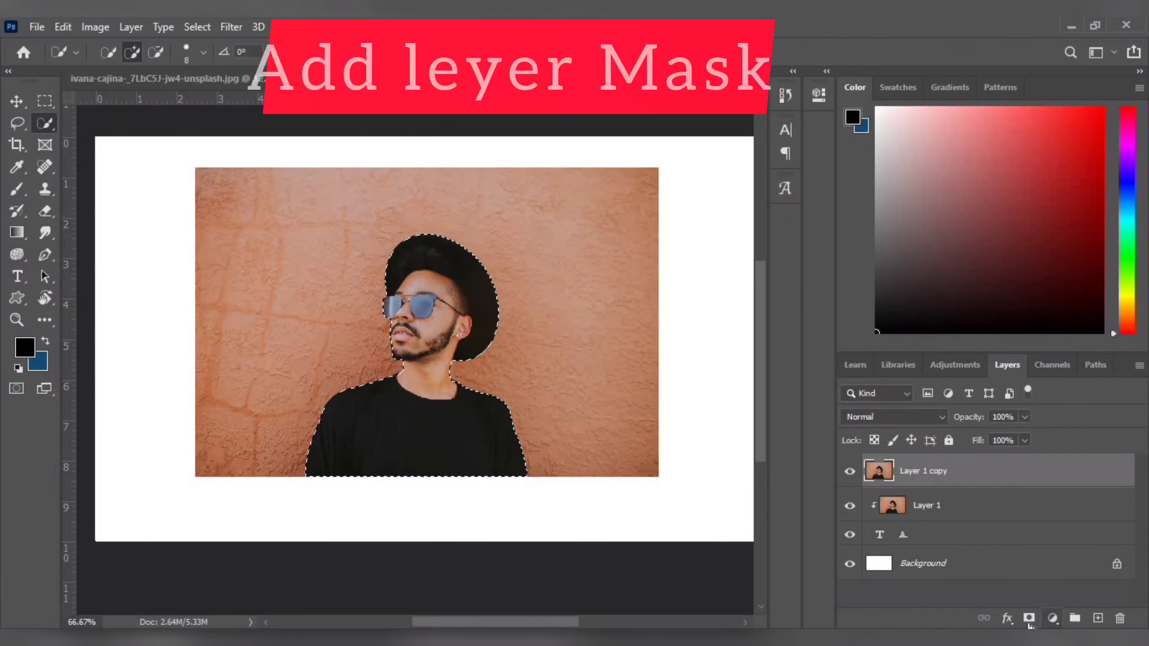
{"action": "left_click", "coordinate": [1028, 618]}
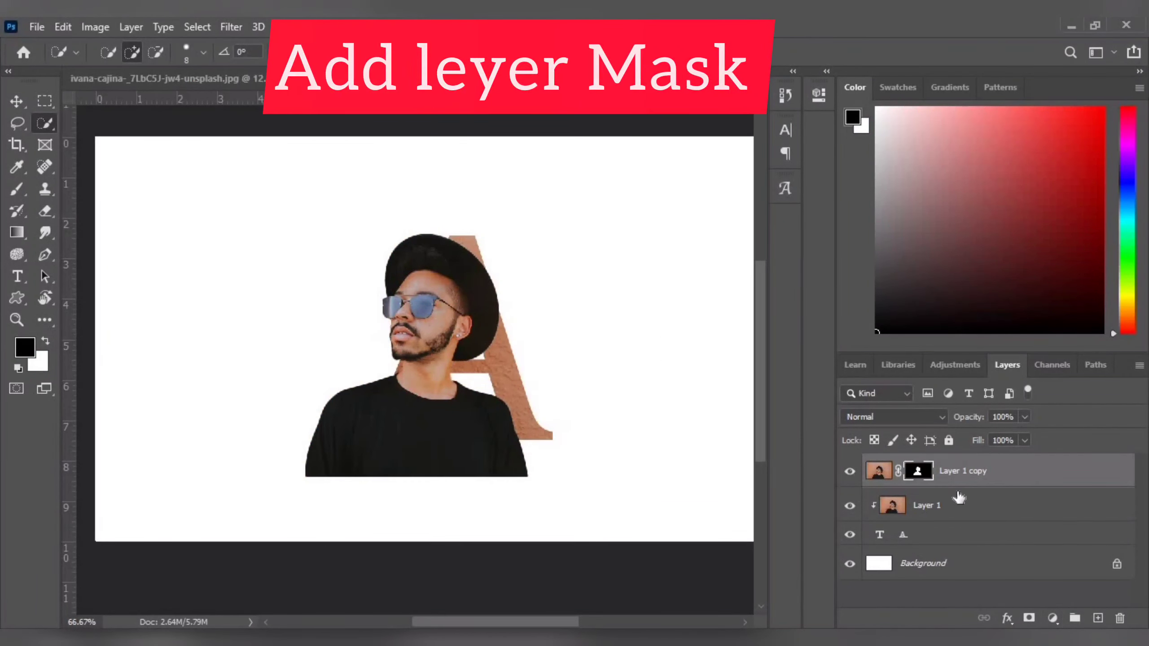
Step: Load the letter A text layer's pixels as a selection and invert the selection
{"action": "right_click", "coordinate": [882, 538]}
{"action": "left_click", "coordinate": [887, 246]}
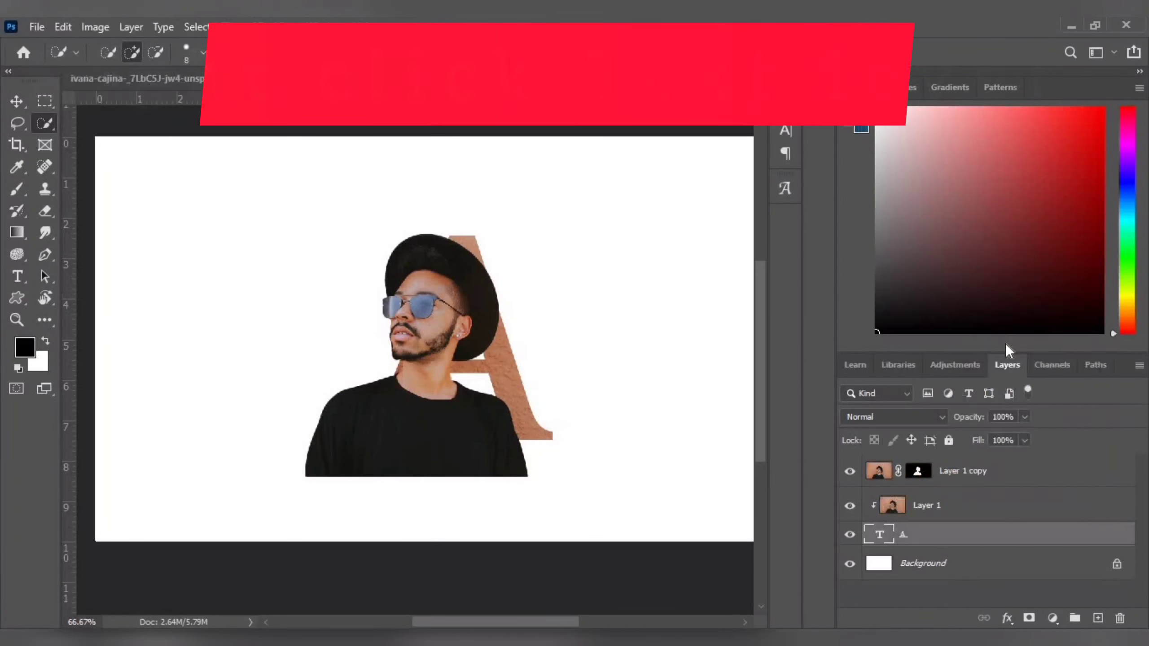
{"action": "left_click", "coordinate": [198, 27]}
{"action": "left_click", "coordinate": [204, 90]}
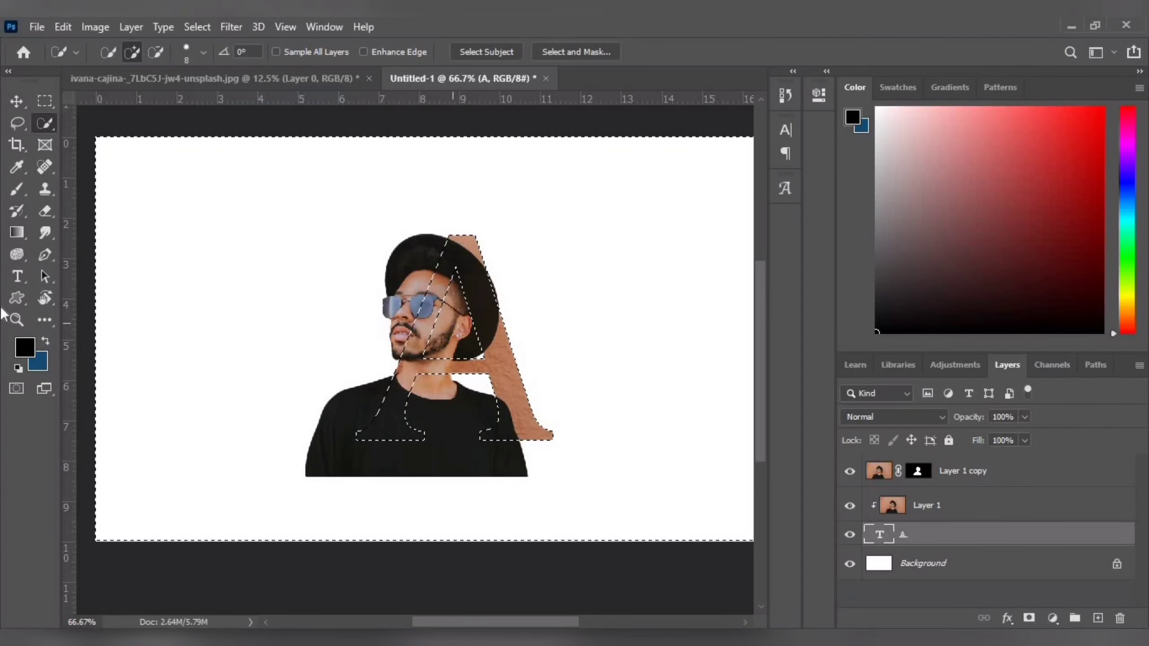
Step: Paint the Layer 1 copy mask with a hard round black brush to hide the body outside the lower part of the A
{"action": "key", "text": "b"}
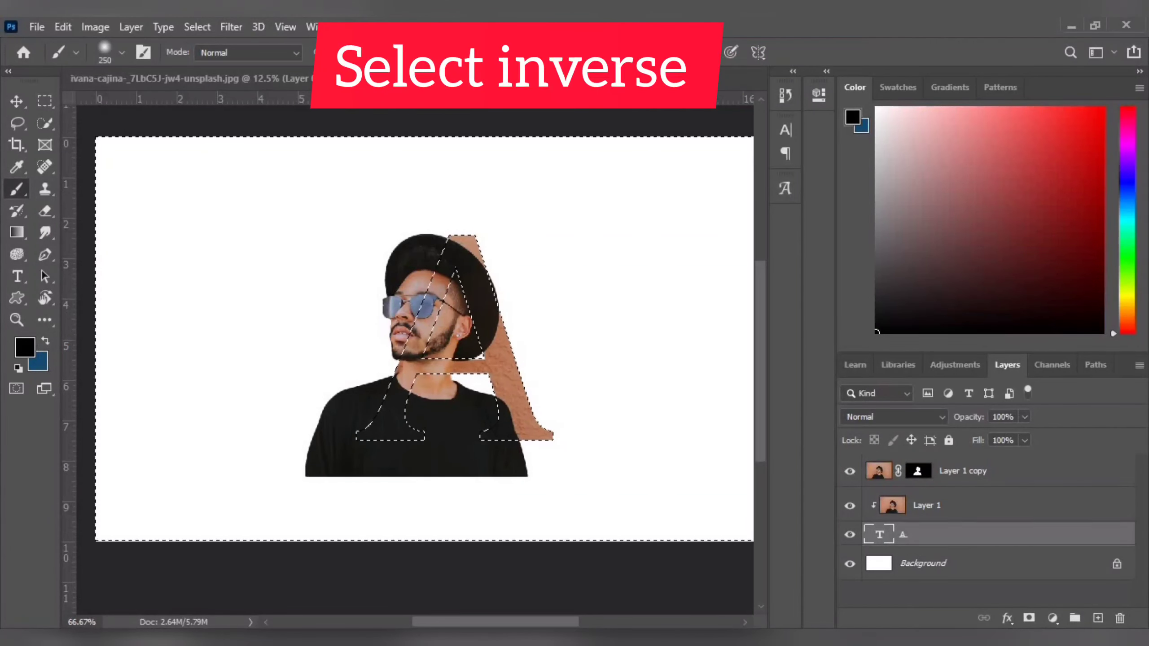
{"action": "left_click", "coordinate": [918, 471]}
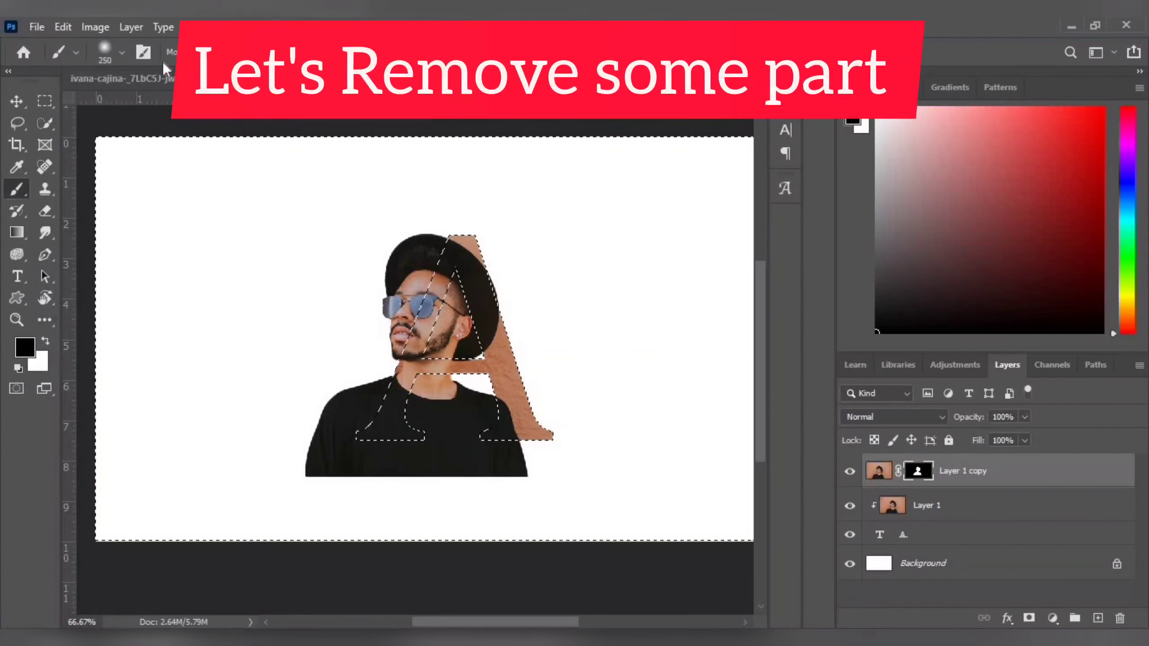
{"action": "left_click", "coordinate": [121, 52]}
{"action": "left_click", "coordinate": [63, 180]}
{"action": "left_click", "coordinate": [54, 370]}
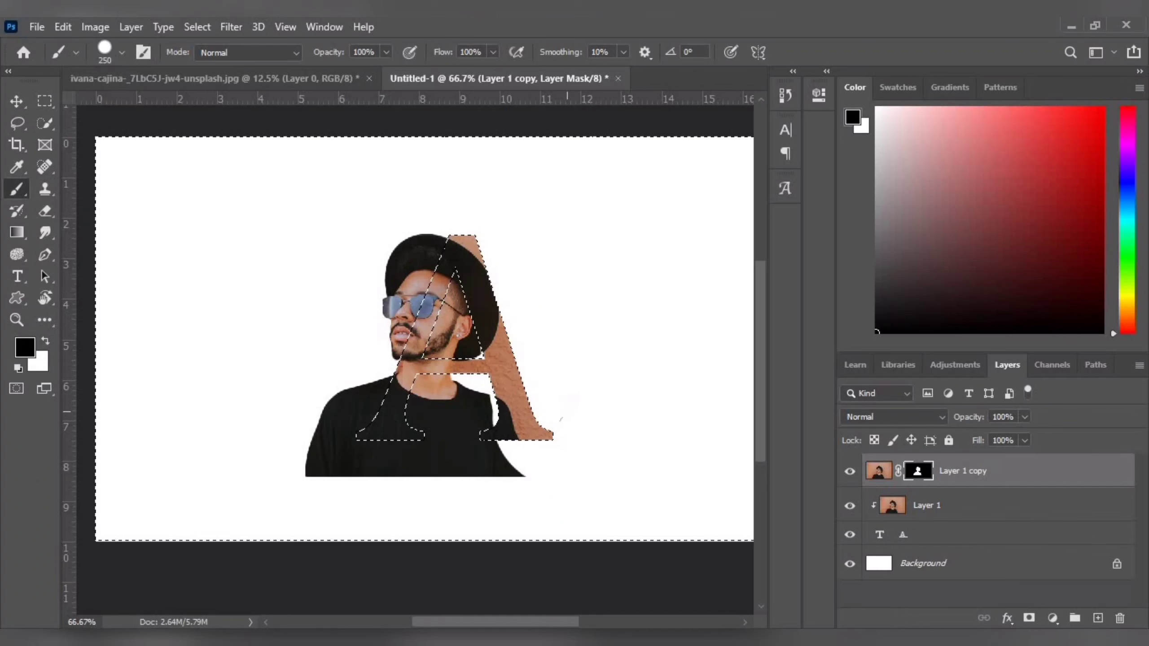
{"action": "left_click_drag", "start_coordinate": [479, 432], "coordinate": [344, 432]}
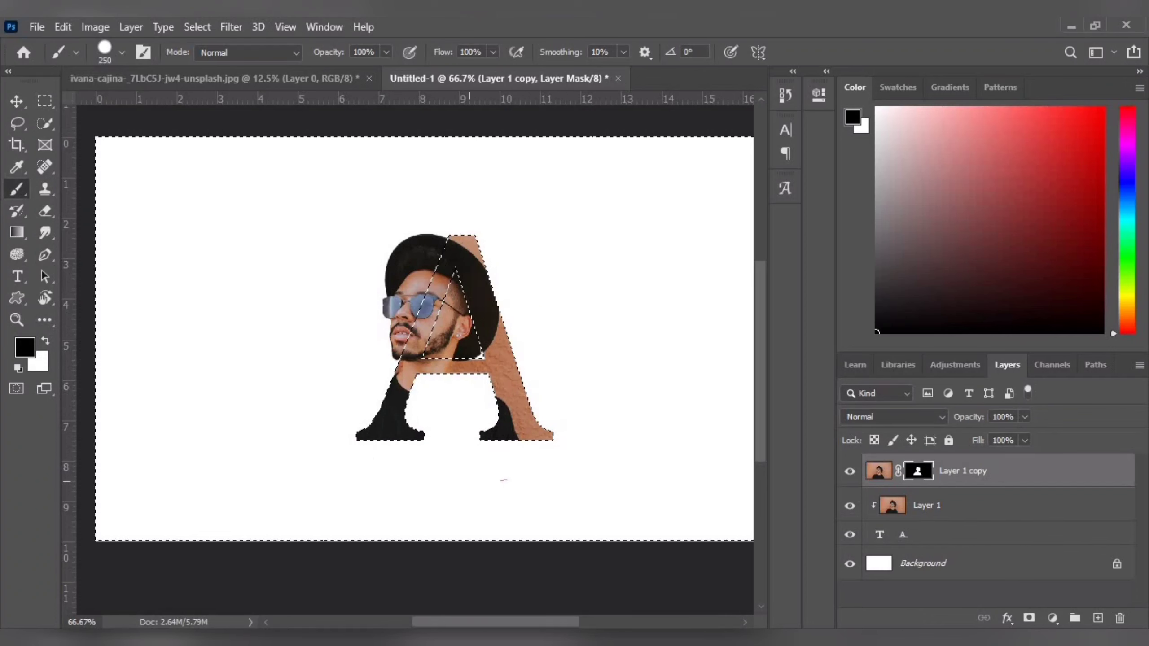
Step: Paint black on the Layer 1 copy mask to hide the part of the head inside the A's triangular opening
{"action": "key", "text": "ctrl+plus"}
{"action": "key", "text": "ctrl+plus"}
{"action": "key", "text": "ctrl+plus"}
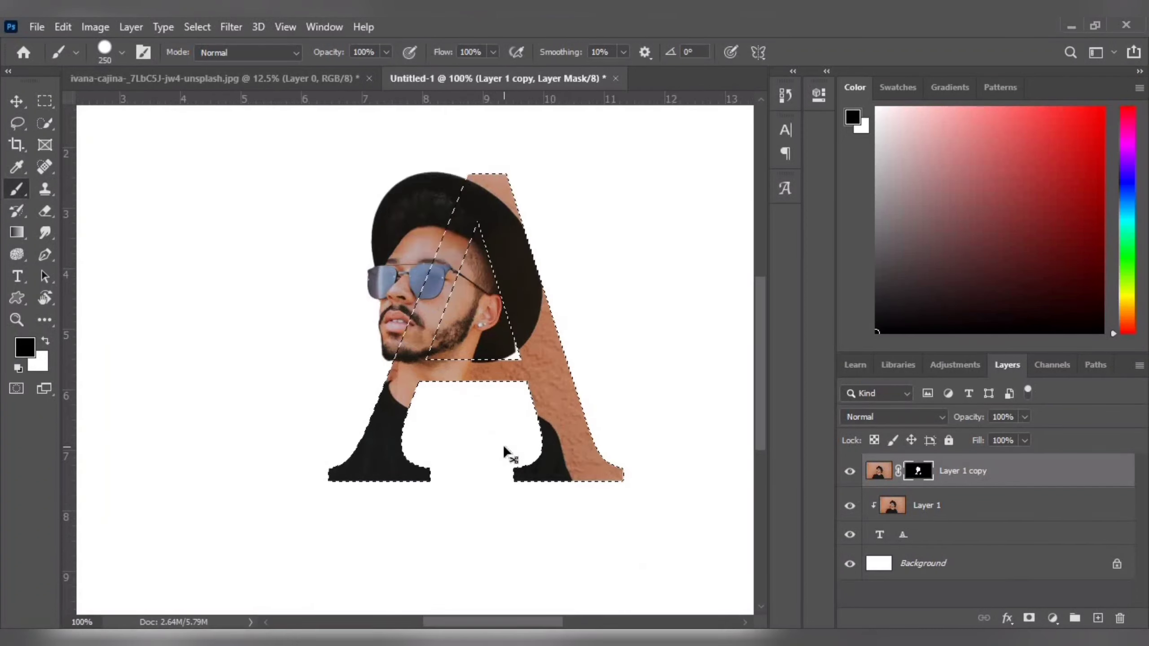
{"action": "key", "text": "ctrl+minus"}
{"action": "key", "text": "ctrl+minus"}
{"action": "key", "text": "ctrl+plus"}
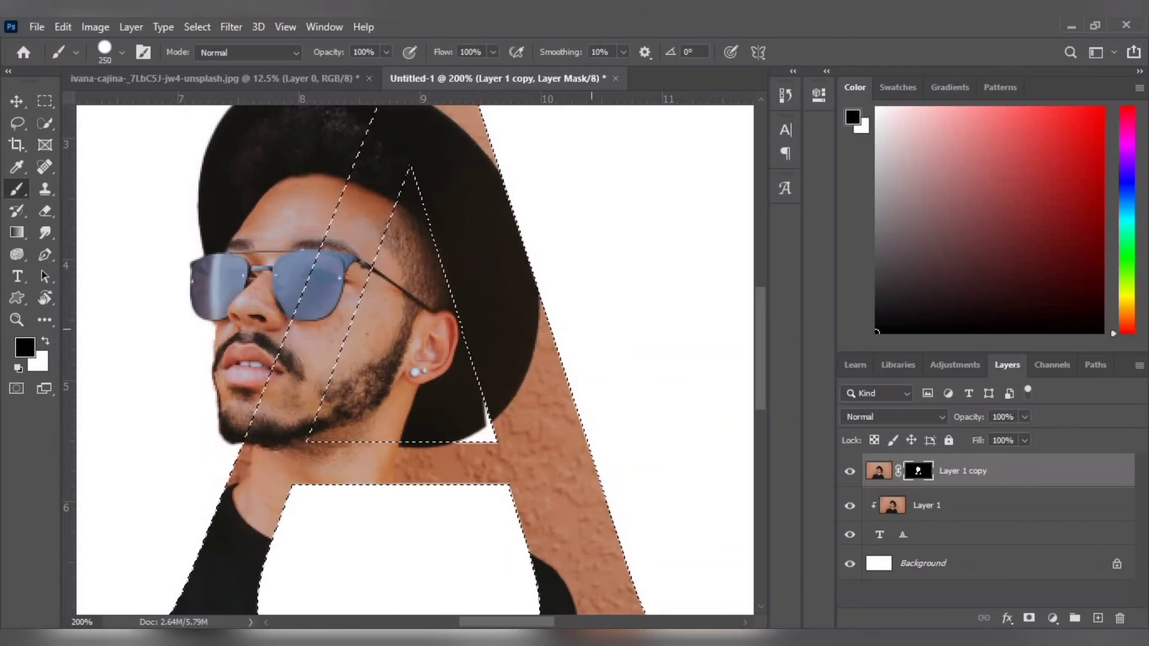
{"action": "mouse_move", "coordinate": [561, 260]}
{"action": "left_mouse_down"}
{"action": "mouse_move", "coordinate": [502, 384]}
{"action": "mouse_move", "coordinate": [506, 372]}
{"action": "left_mouse_up"}
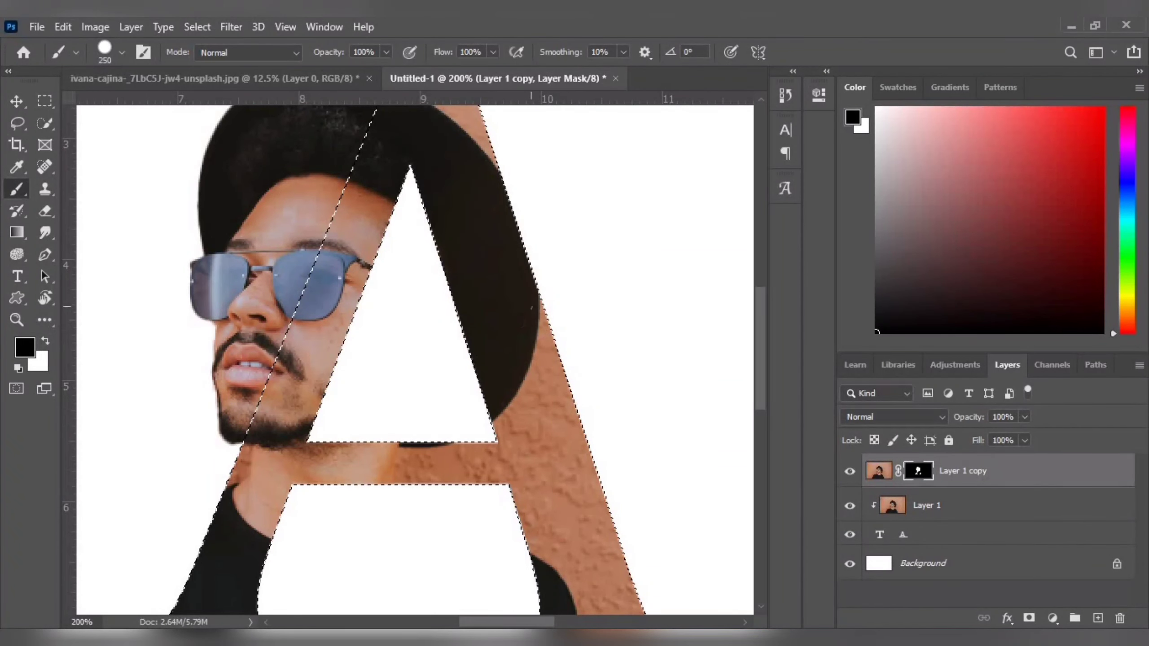
{"action": "scroll", "coordinate": [415, 360], "scroll_direction": "up", "scroll_amount": 3}
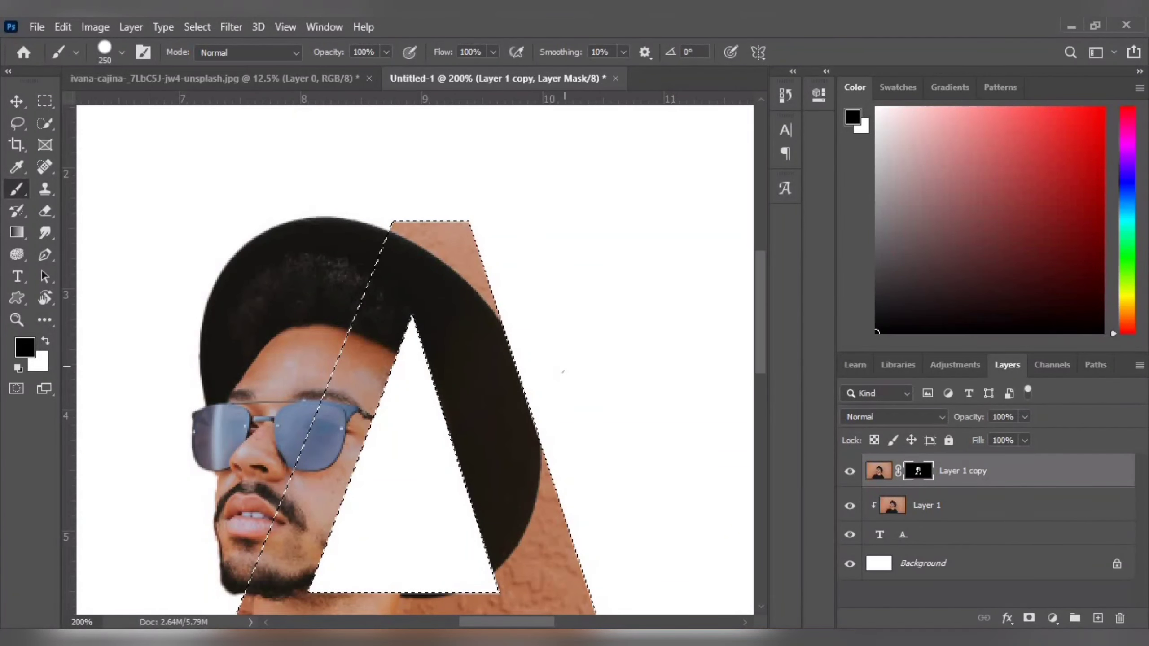
{"action": "scroll", "coordinate": [523, 464], "scroll_direction": "down", "scroll_amount": 6}
{"action": "scroll", "coordinate": [523, 464], "scroll_direction": "left", "scroll_amount": 2}
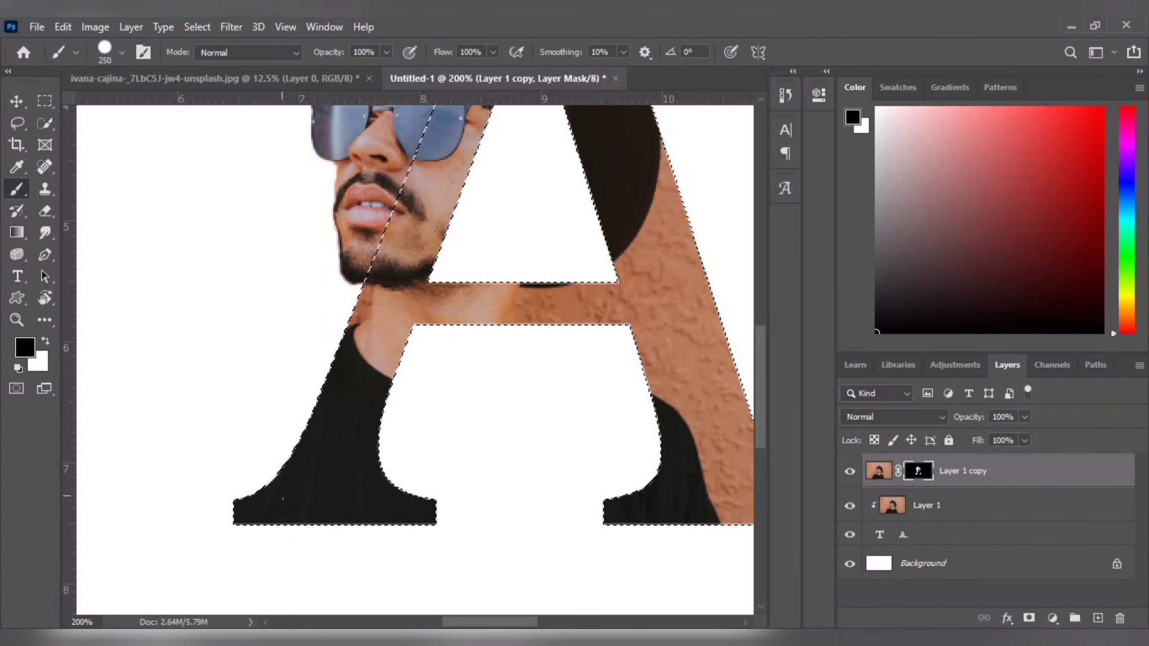
{"action": "key", "text": "ctrl+0"}
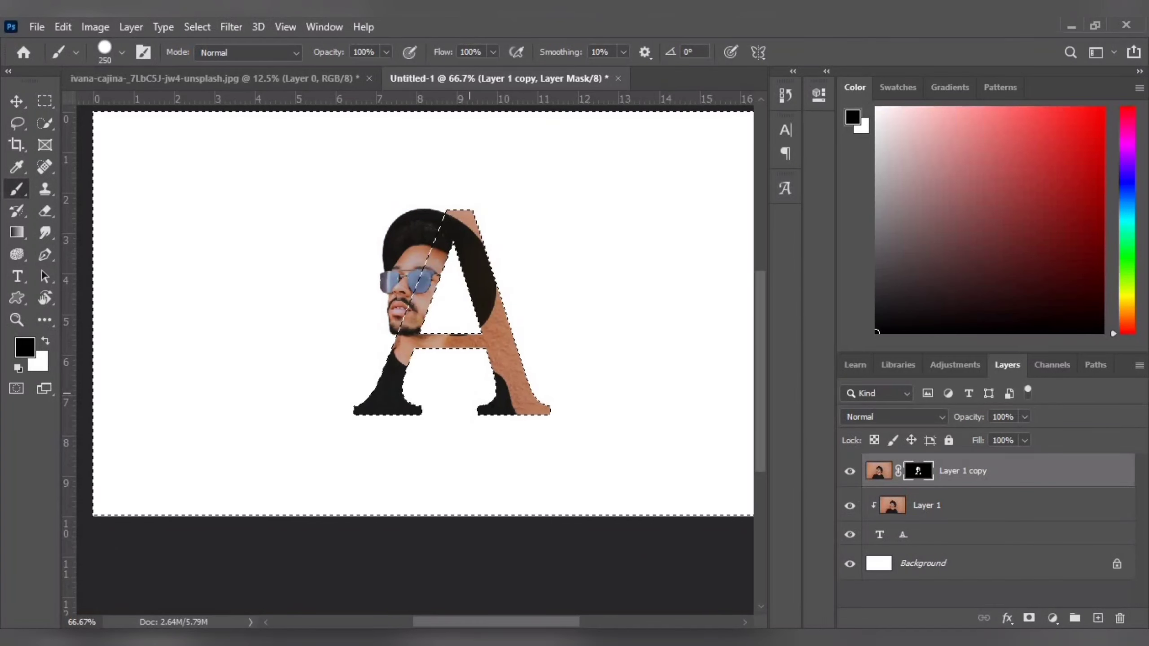
Step: Switch to the Move tool and clear the inverted letter selection
{"action": "left_click", "coordinate": [17, 100]}
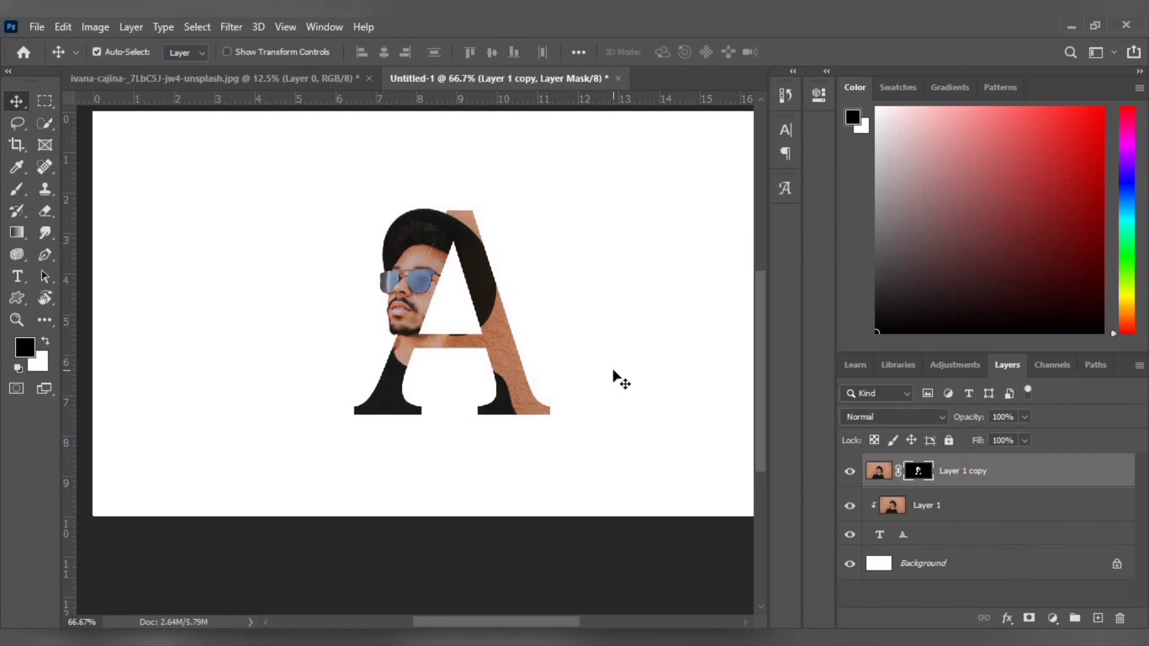
{"action": "key", "text": "ctrl+d"}
{"action": "key", "text": "ctrl+minus"}
{"action": "key", "text": "ctrl+plus"}
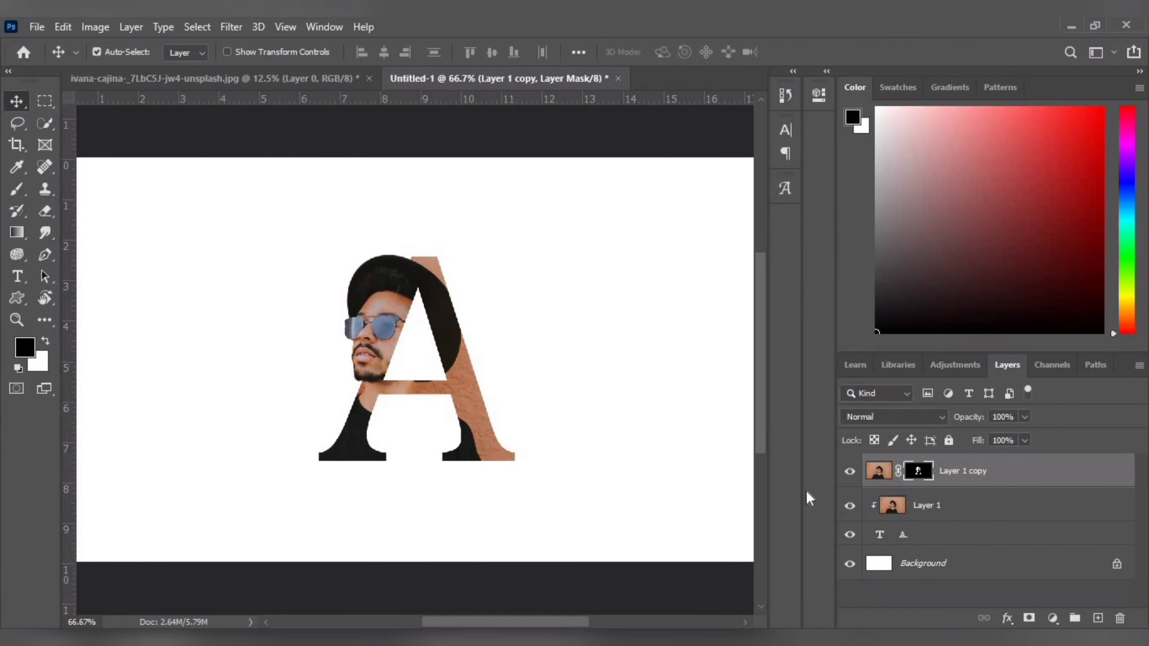
Step: Add a Gradient Fill layer directly above the Background using the Blue_01 preset from the Blues group
{"action": "key", "text": "alt+comma"}
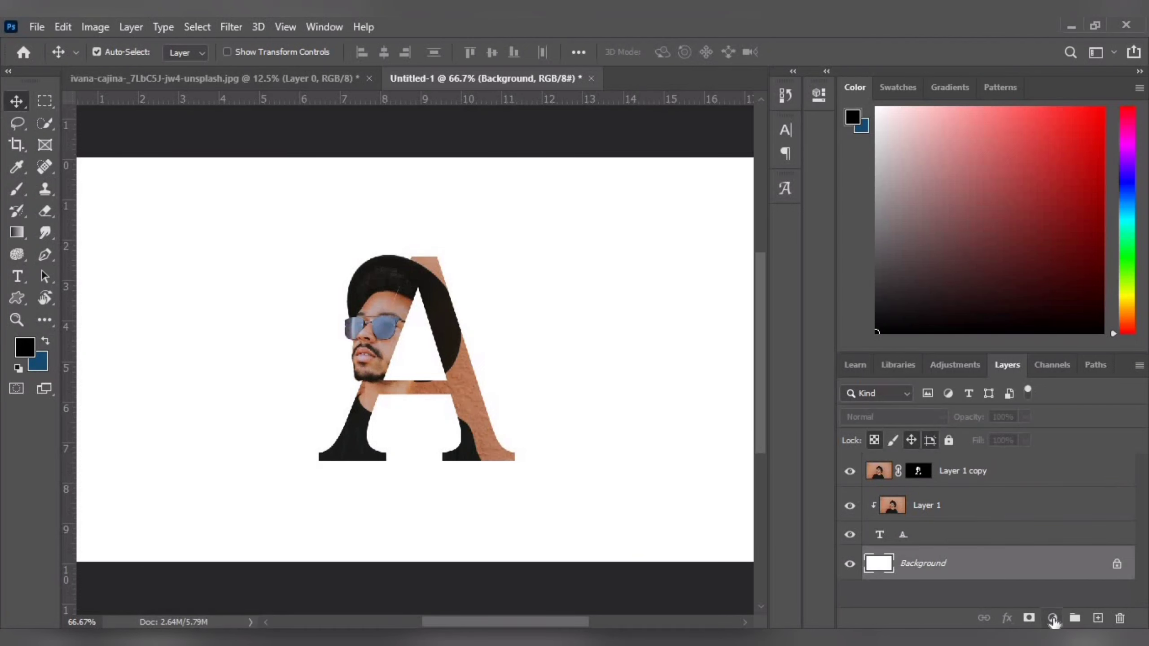
{"action": "left_click", "coordinate": [1052, 618]}
{"action": "left_click", "coordinate": [1040, 90]}
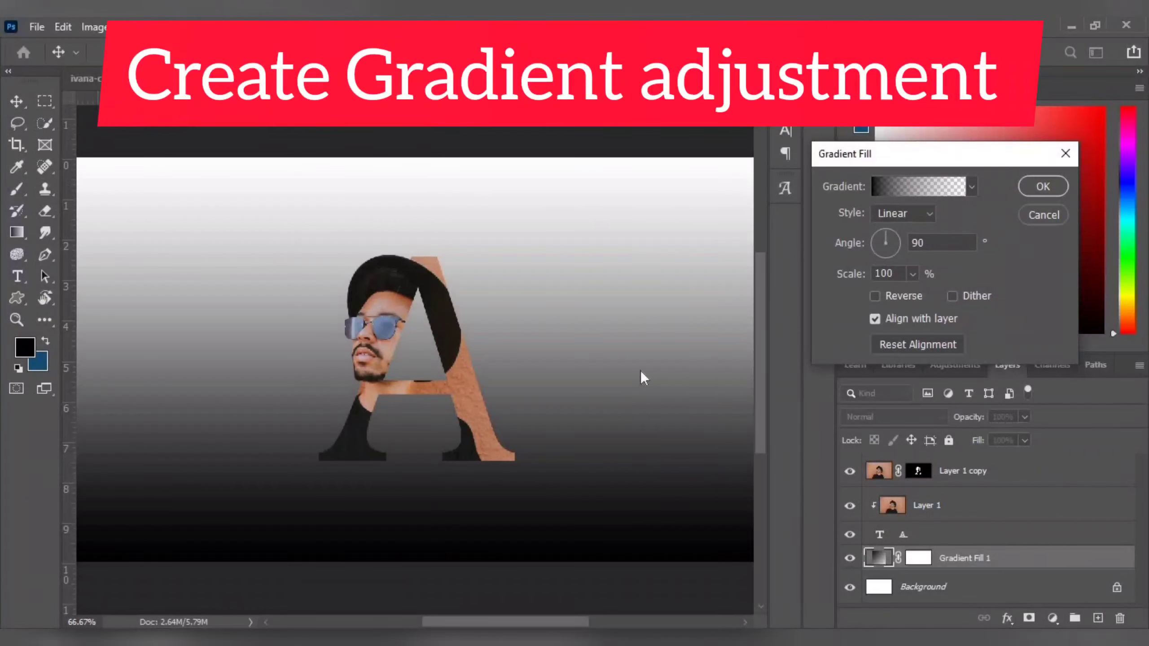
{"action": "left_click", "coordinate": [918, 185]}
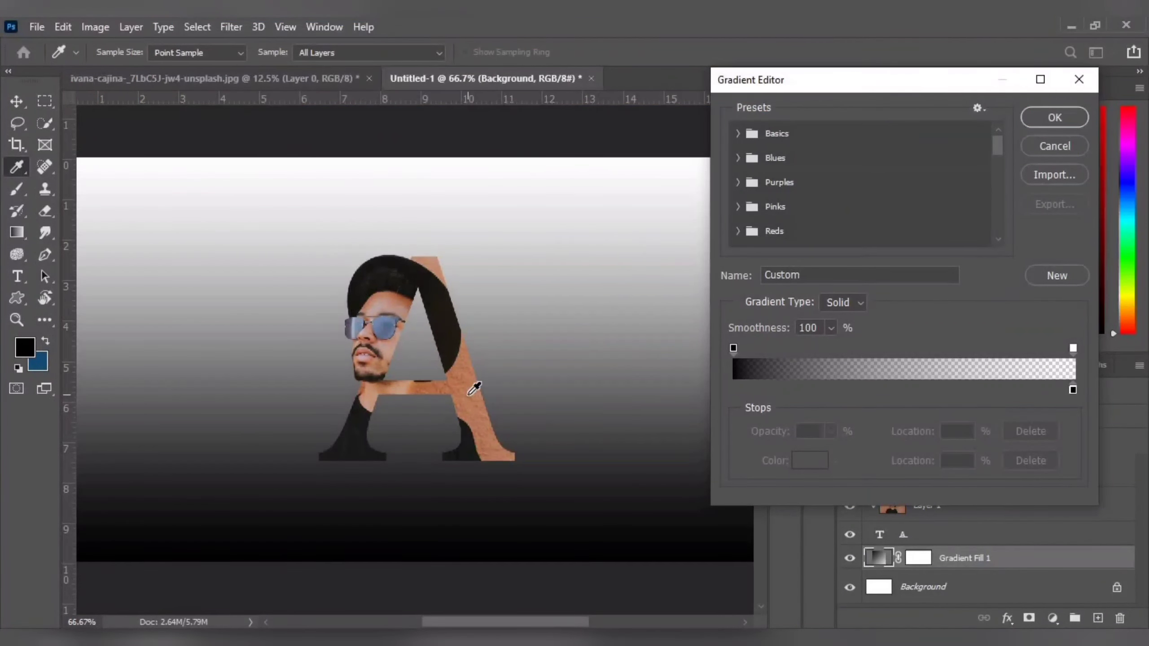
{"action": "left_click", "coordinate": [737, 134]}
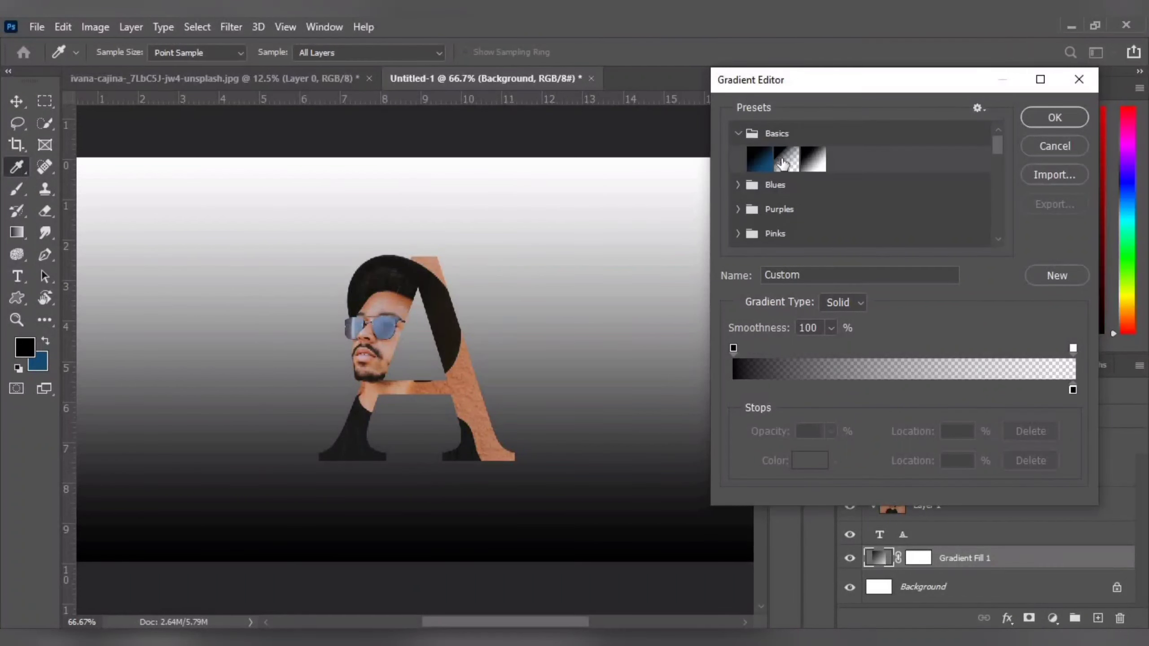
{"action": "left_click", "coordinate": [786, 159]}
{"action": "left_click", "coordinate": [771, 193]}
{"action": "left_click", "coordinate": [761, 217]}
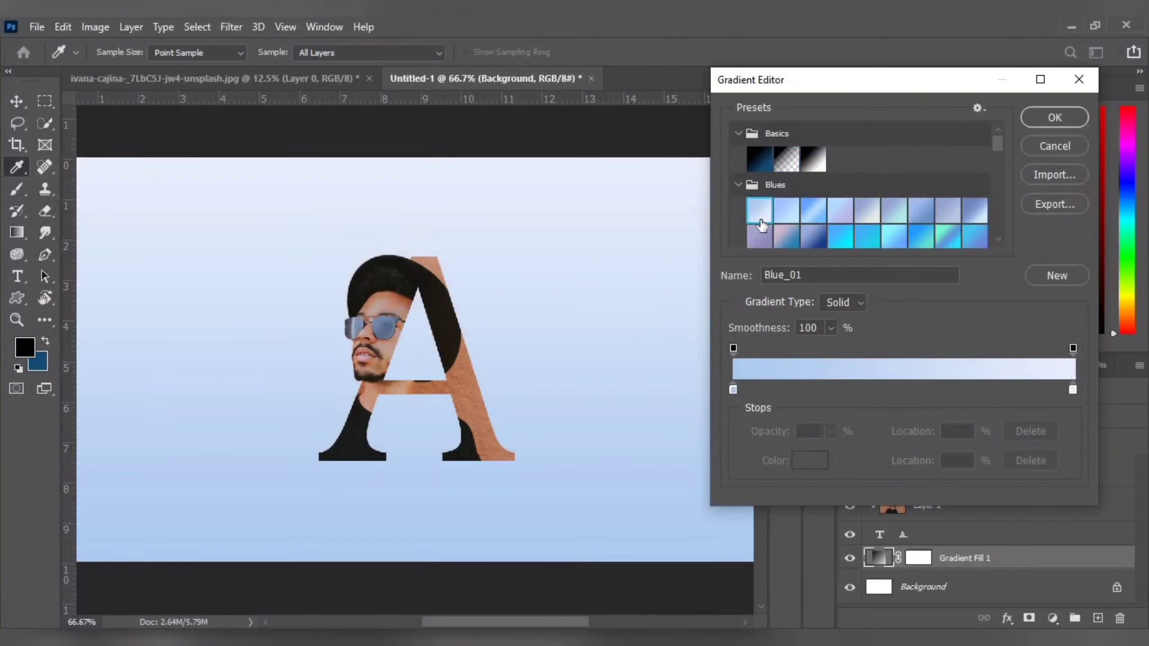
Step: Recolour the gradient's starting colour stop with the orange sampled from the letter A and accept the edited gradient
{"action": "left_click", "coordinate": [733, 389]}
{"action": "left_click", "coordinate": [472, 382]}
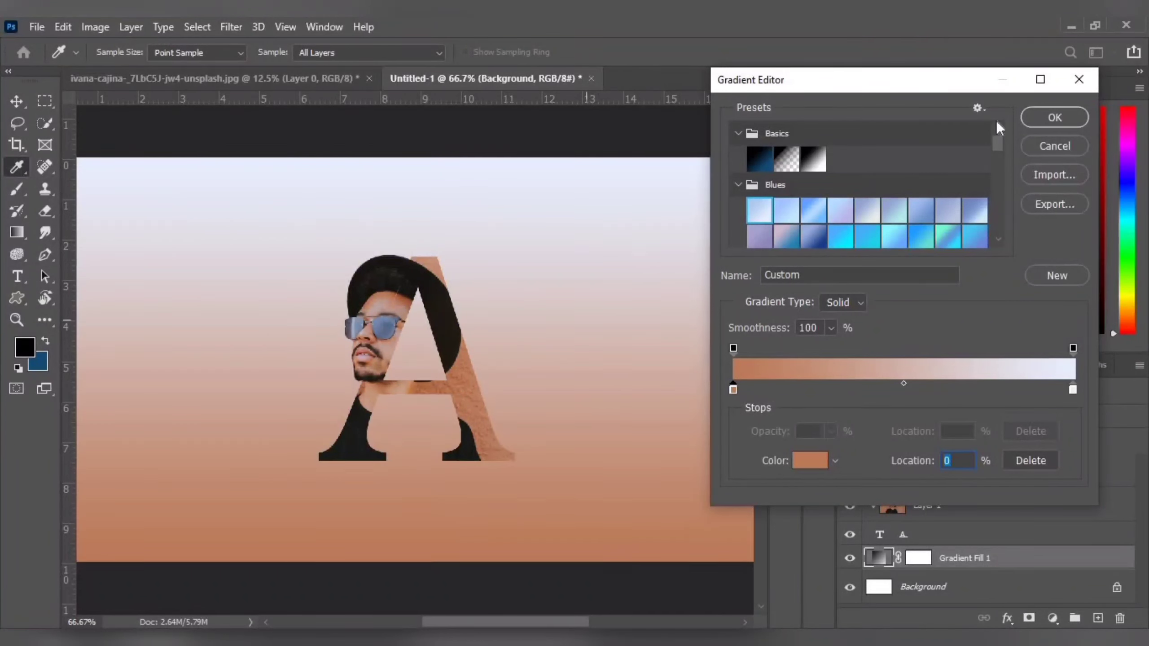
{"action": "left_click", "coordinate": [1054, 117]}
Step: Set the gradient fill to Radial style, reverse it, and set its scale to 166%
{"action": "left_click", "coordinate": [903, 213]}
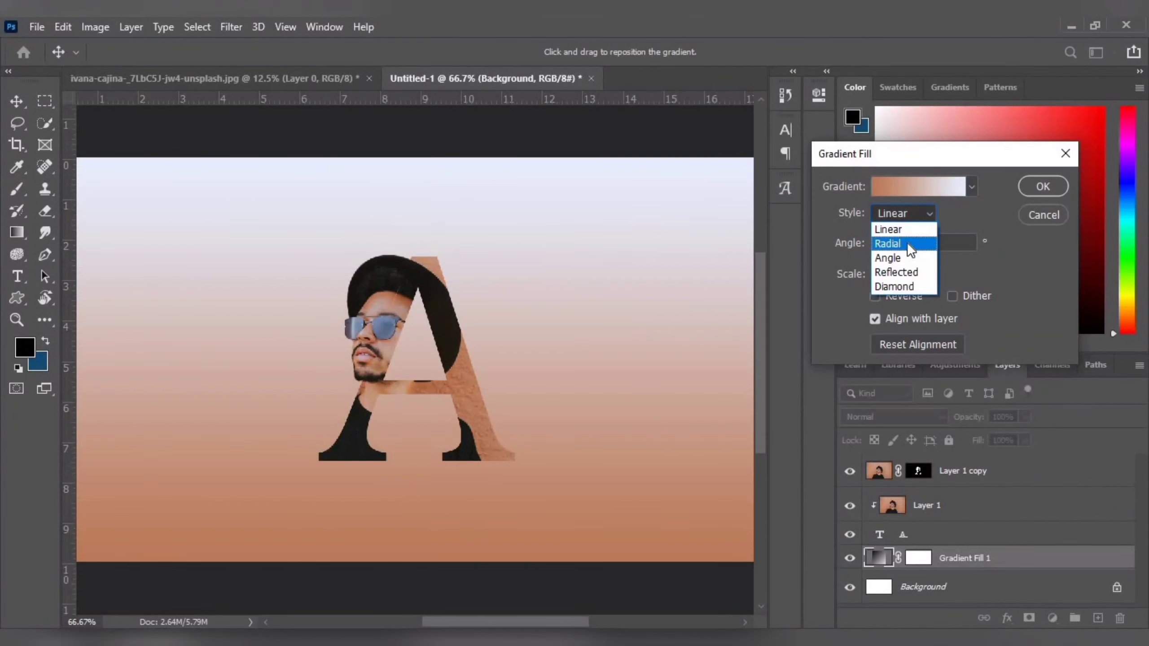
{"action": "left_click", "coordinate": [896, 241]}
{"action": "left_click", "coordinate": [874, 295]}
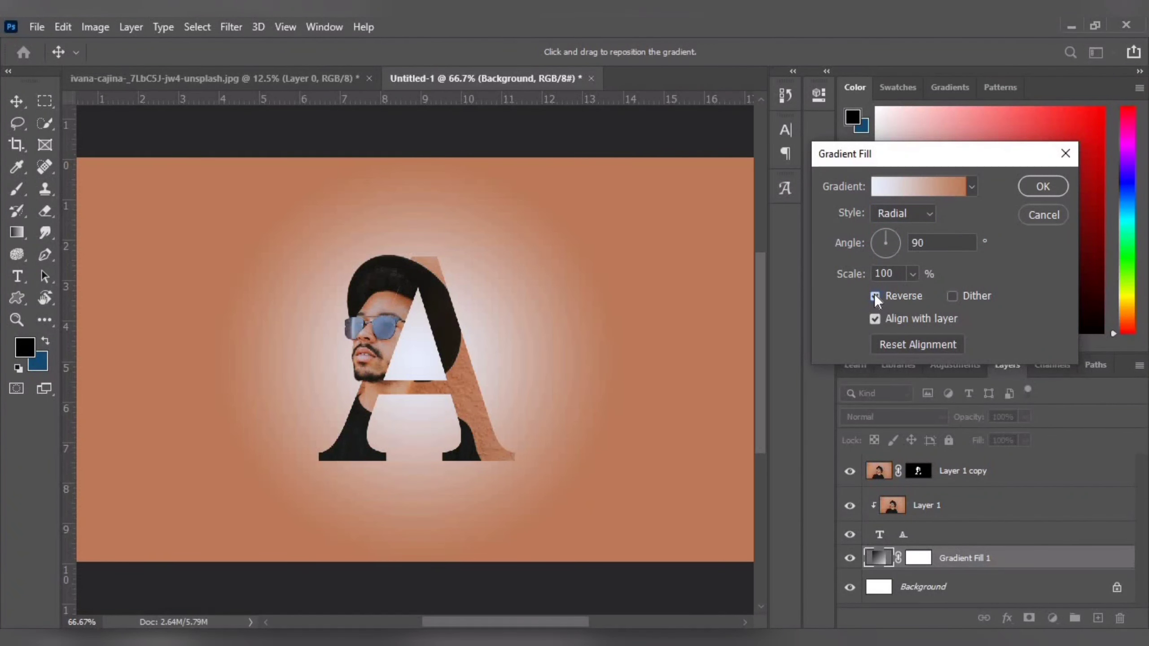
{"action": "left_click", "coordinate": [912, 273]}
{"action": "left_click_drag", "start_coordinate": [915, 293], "coordinate": [918, 294]}
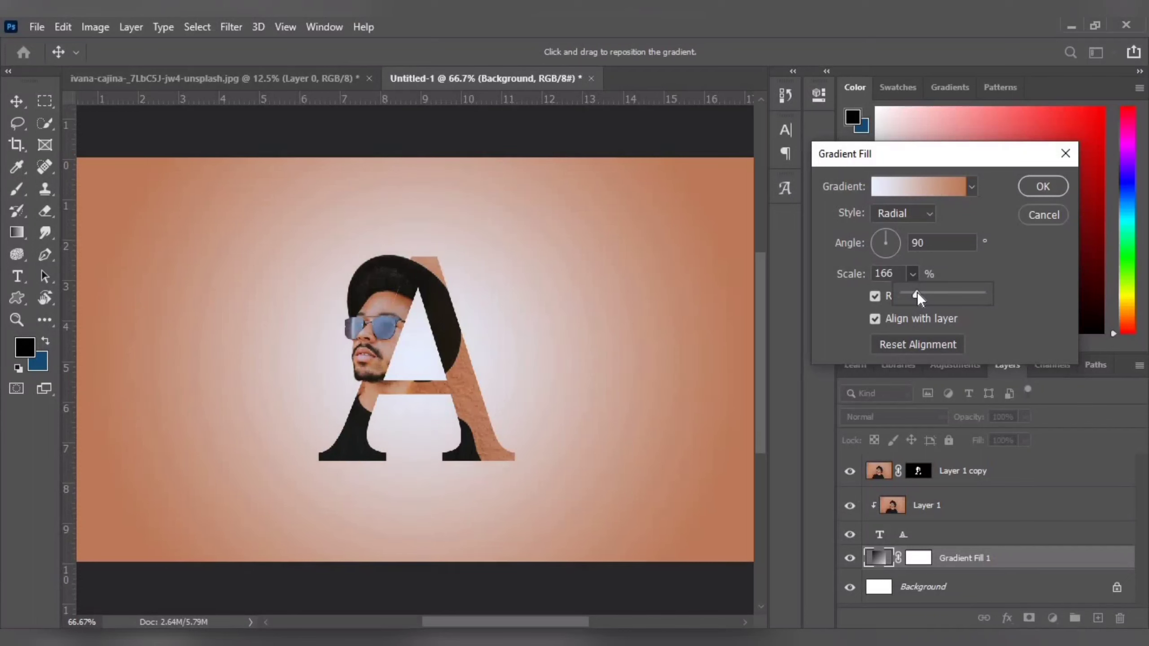
Step: Recolour the gradient's light end stop to grey c4c5c6 and accept the gradient fill
{"action": "left_click", "coordinate": [899, 190]}
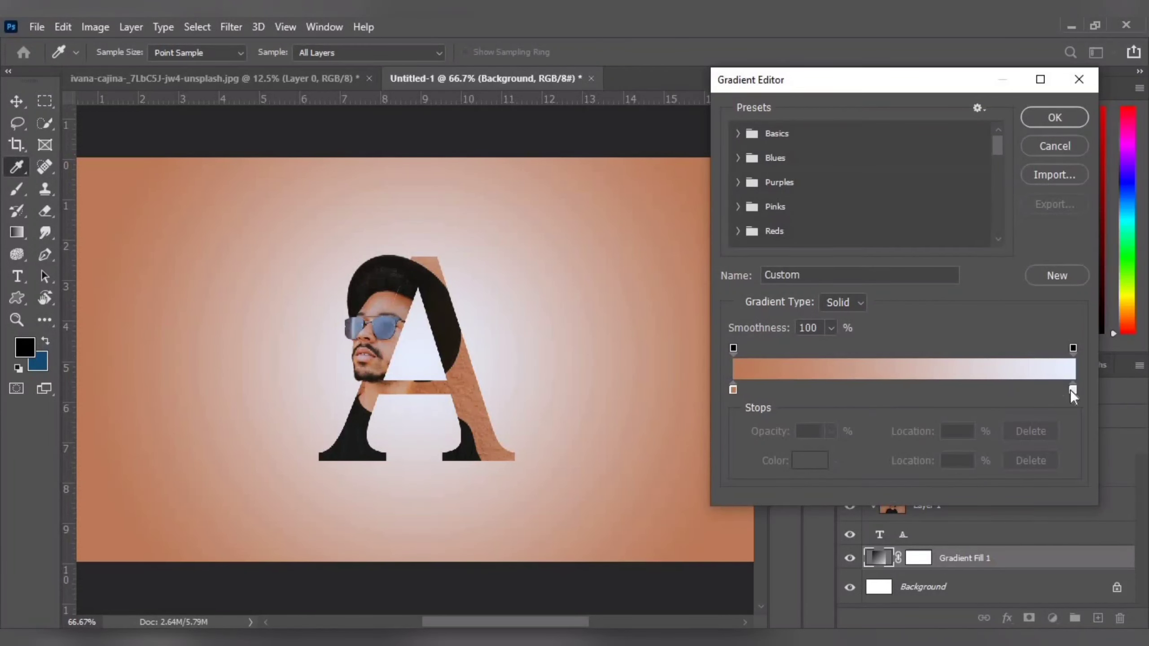
{"action": "left_click", "coordinate": [1072, 390]}
{"action": "left_click", "coordinate": [810, 460]}
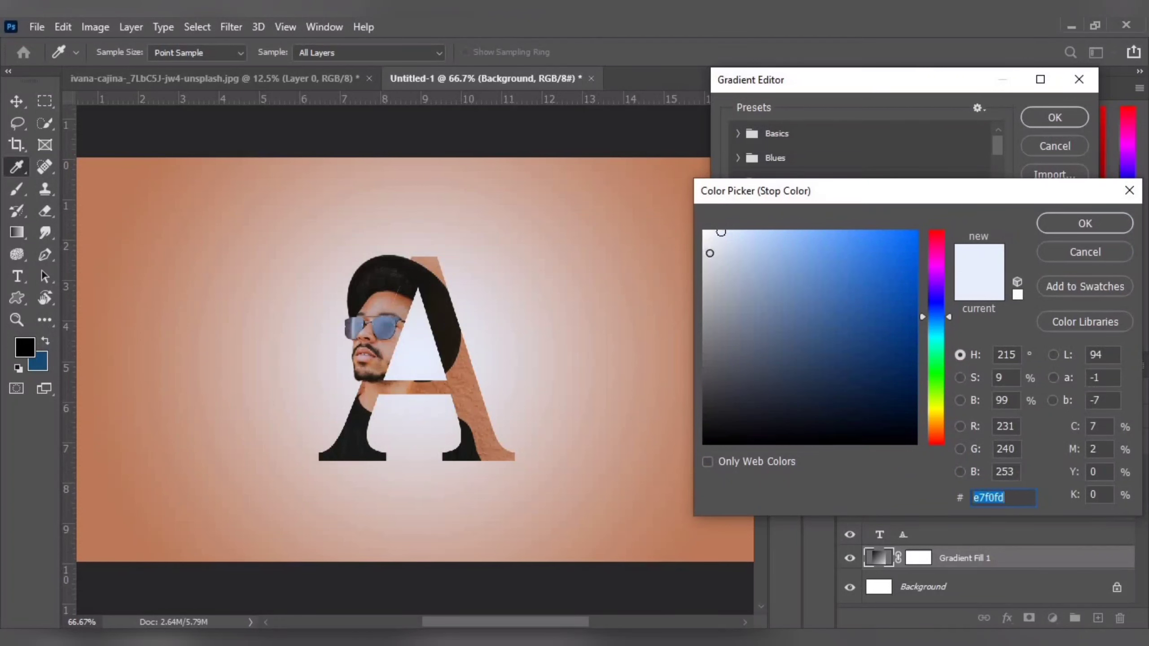
{"action": "left_click", "coordinate": [709, 253]}
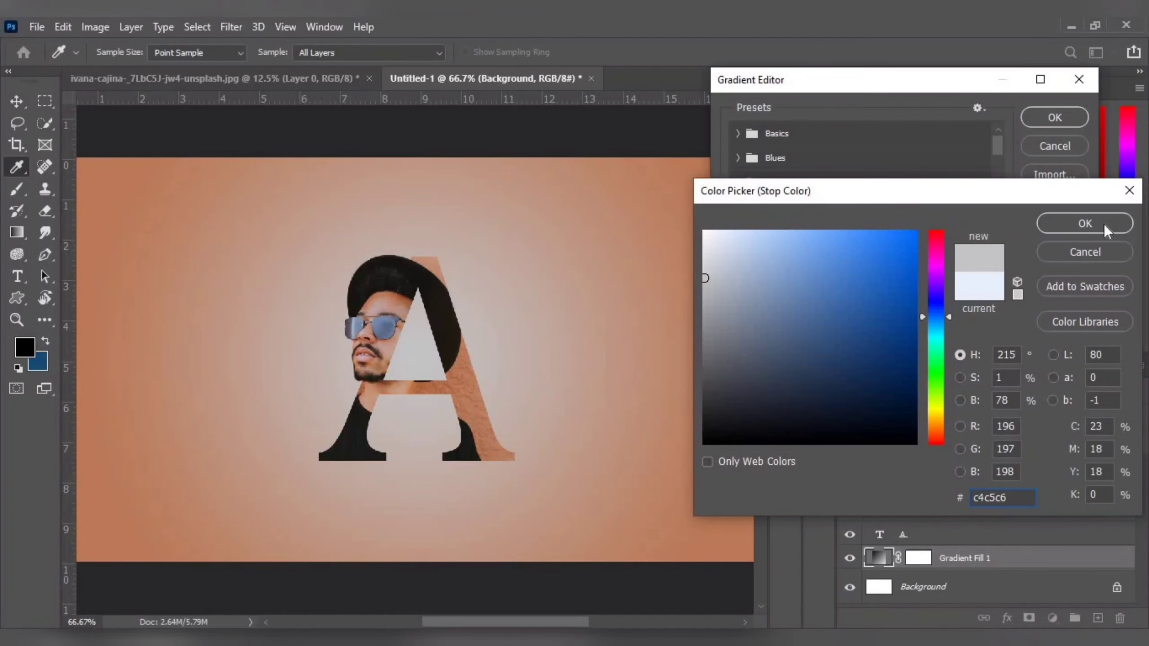
{"action": "left_click", "coordinate": [1084, 223]}
{"action": "left_click", "coordinate": [1054, 117]}
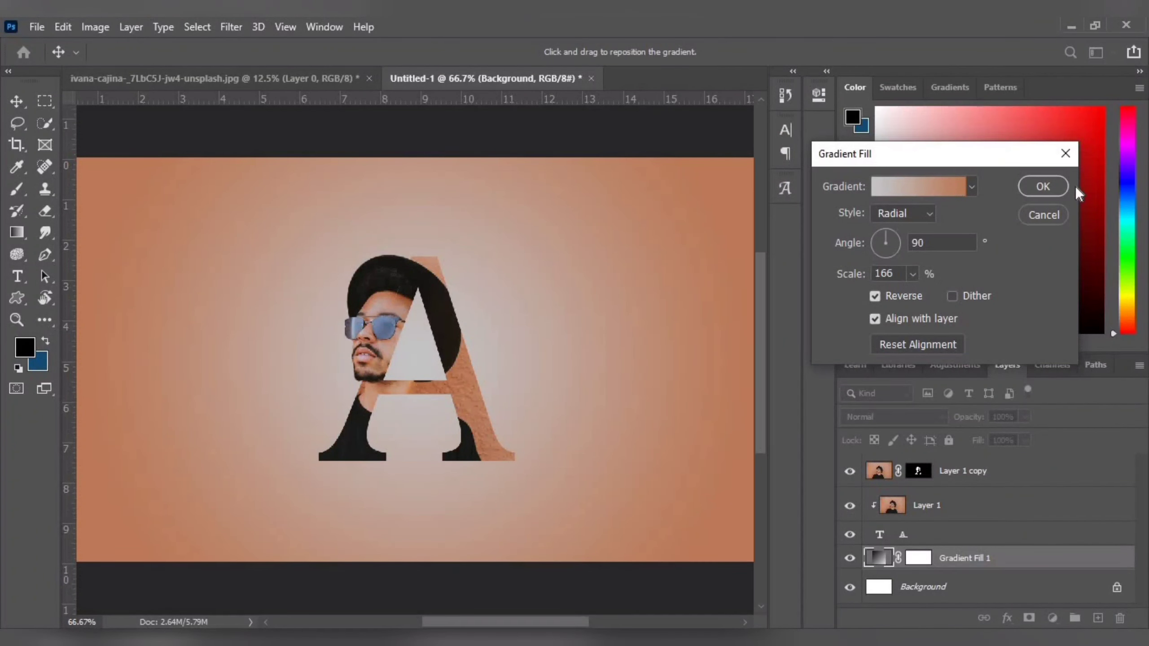
{"action": "left_click", "coordinate": [1053, 186]}
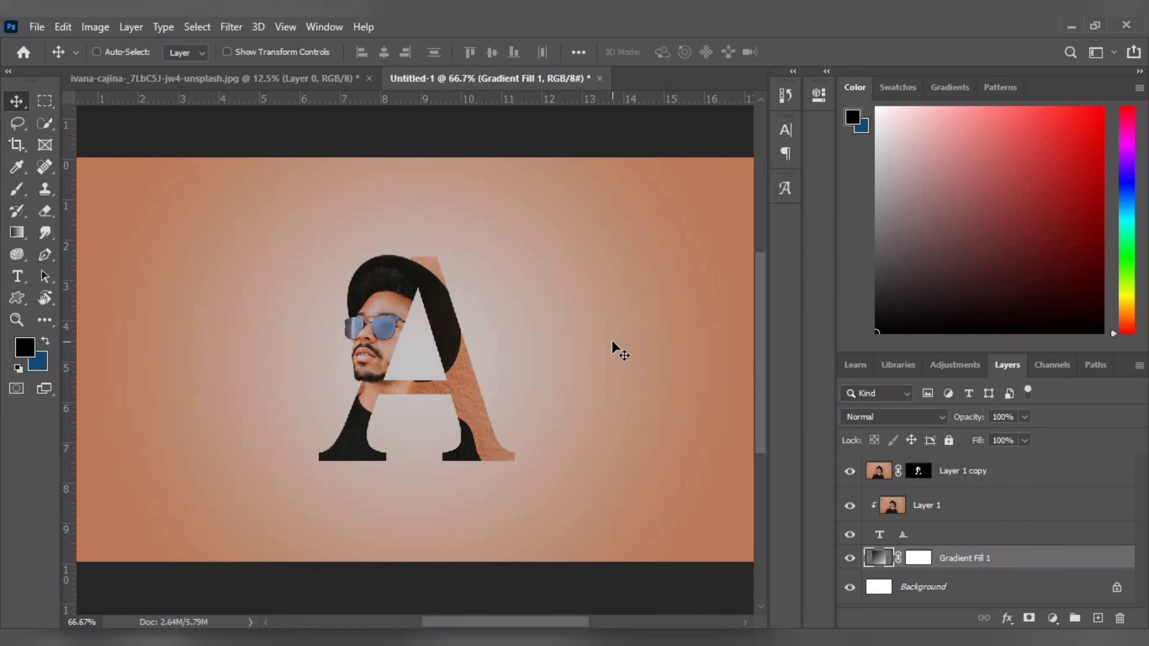
Step: Add an outside Stroke effect in white (ffffff) with Lighten blend mode to the letter A text layer
{"action": "key", "text": "ctrl+minus"}
{"action": "key", "text": "ctrl+plus"}
{"action": "left_click", "coordinate": [971, 475]}
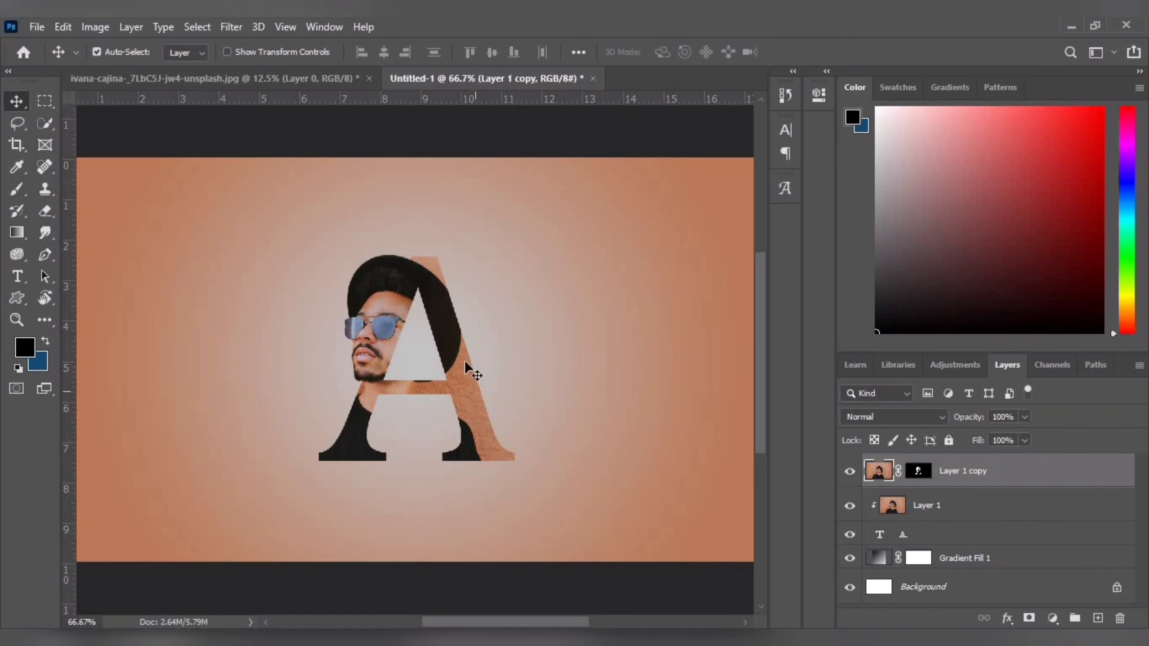
{"action": "left_click", "coordinate": [912, 534]}
{"action": "right_click", "coordinate": [909, 535]}
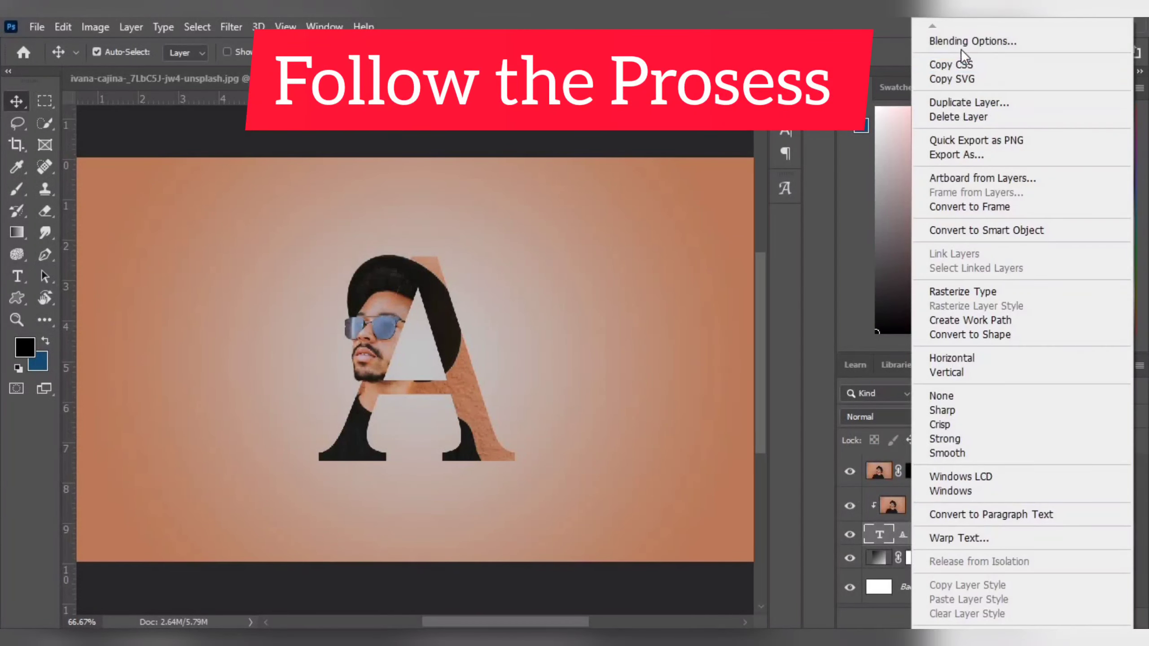
{"action": "left_click", "coordinate": [614, 407]}
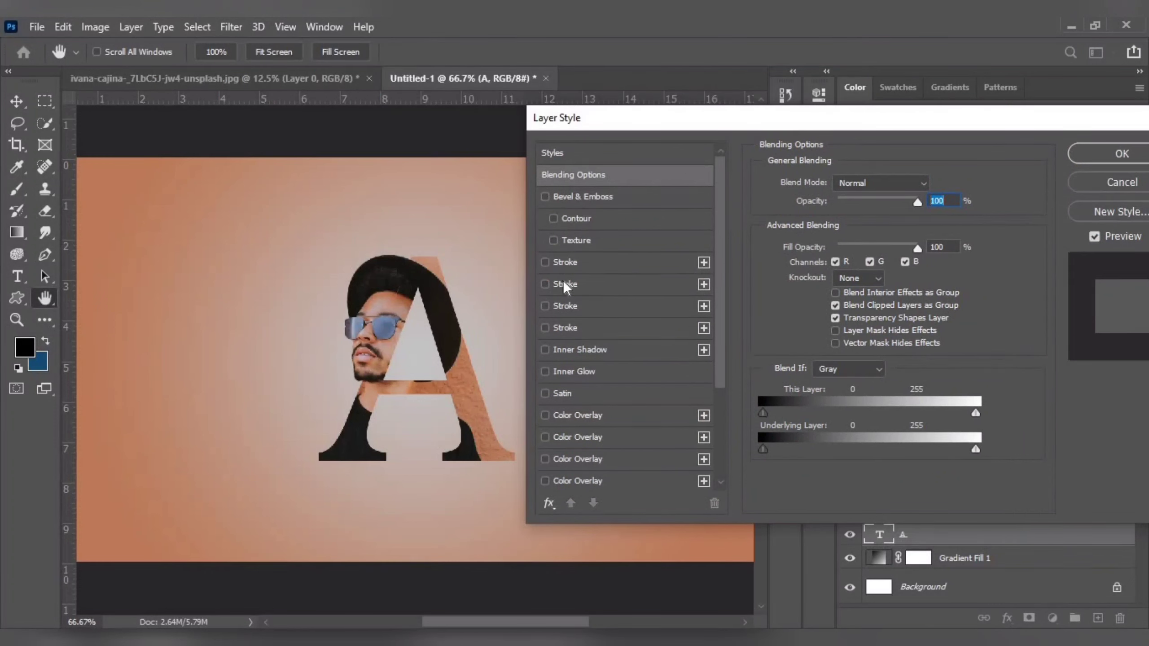
{"action": "left_click", "coordinate": [564, 284]}
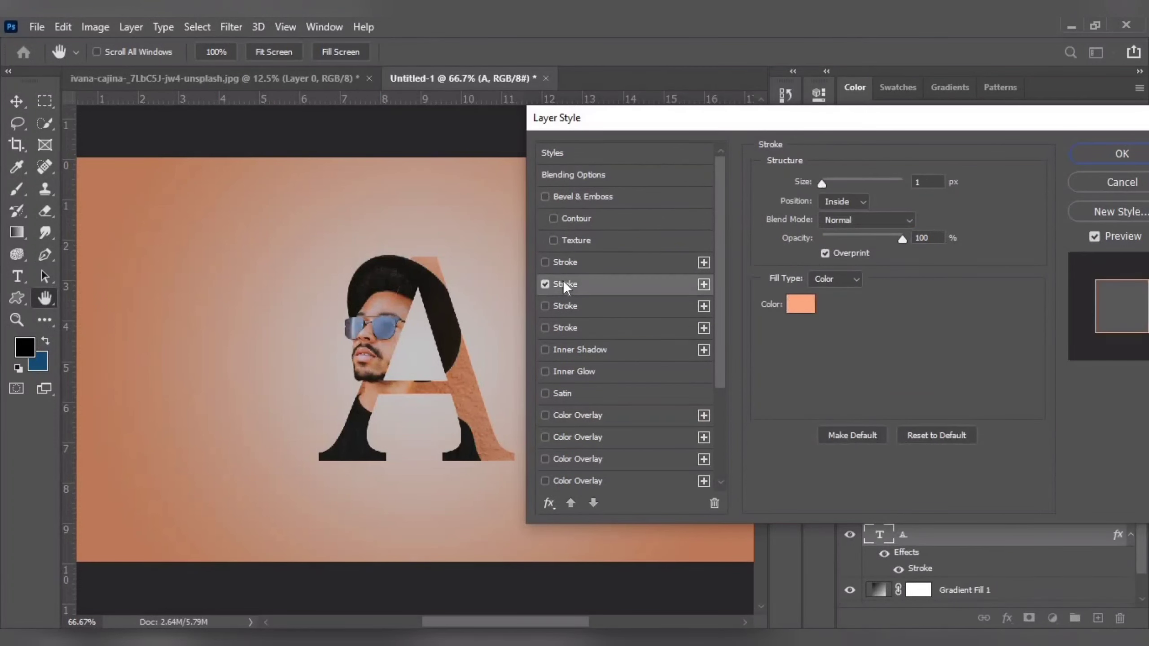
{"action": "left_click", "coordinate": [545, 306]}
{"action": "left_click", "coordinate": [545, 284]}
{"action": "left_click", "coordinate": [800, 304]}
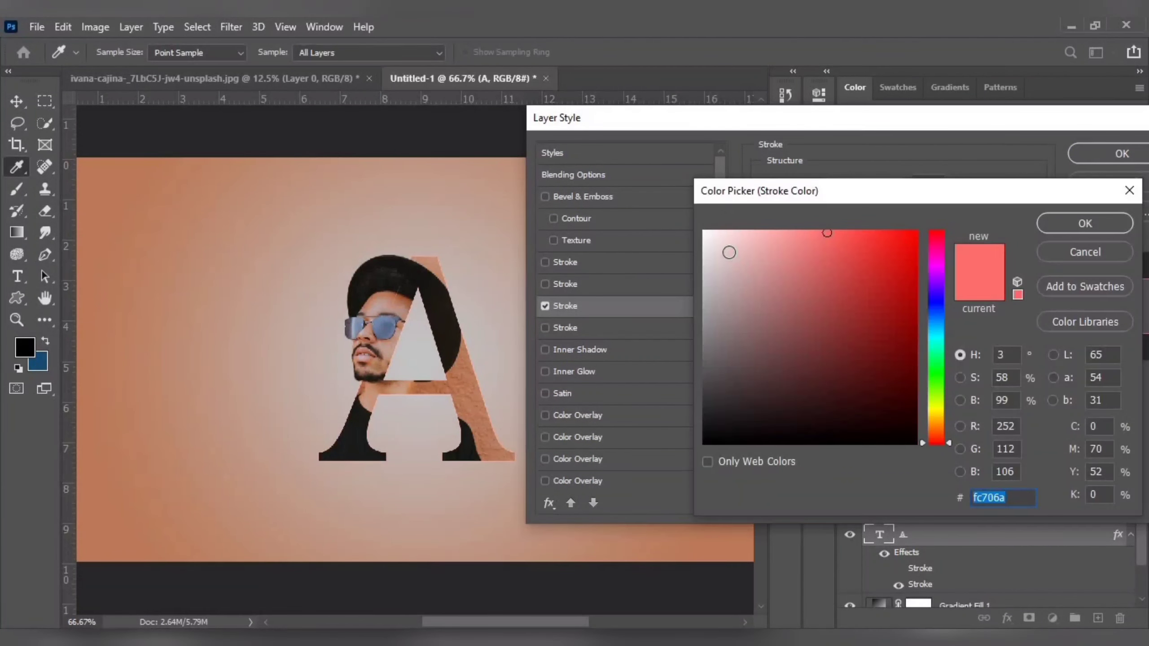
{"action": "type", "text": "ffffff"}
{"action": "left_click", "coordinate": [1074, 224]}
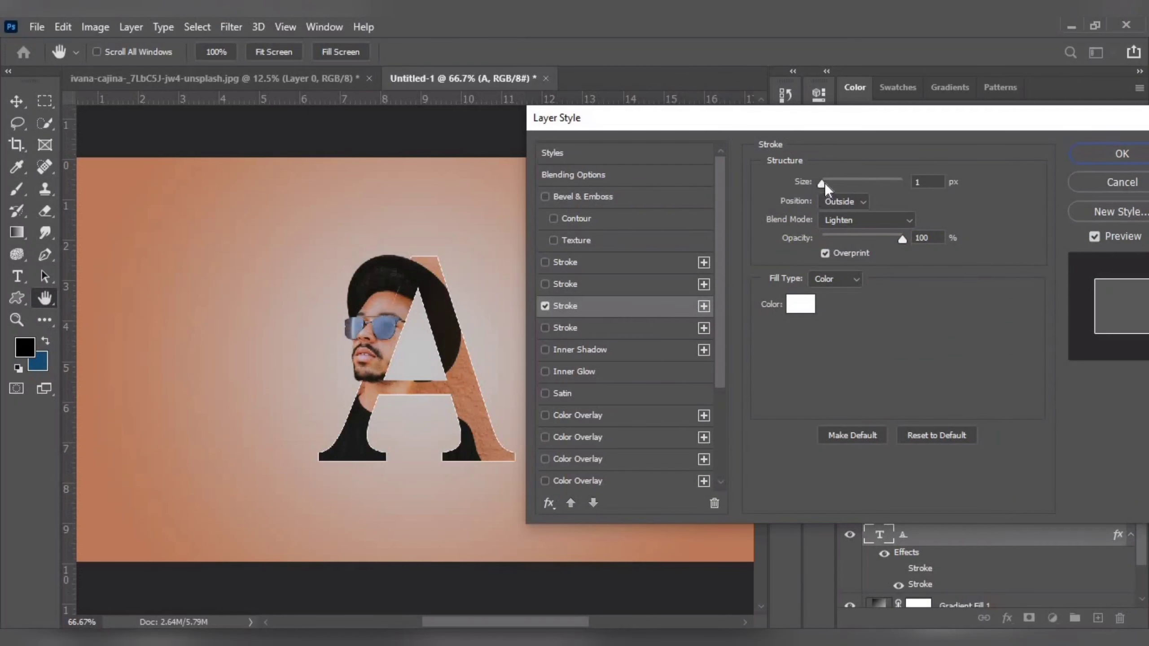
Step: Set the letter's white stroke size to 3 px and apply the layer style
{"action": "left_click_drag", "start_coordinate": [825, 187], "coordinate": [828, 187]}
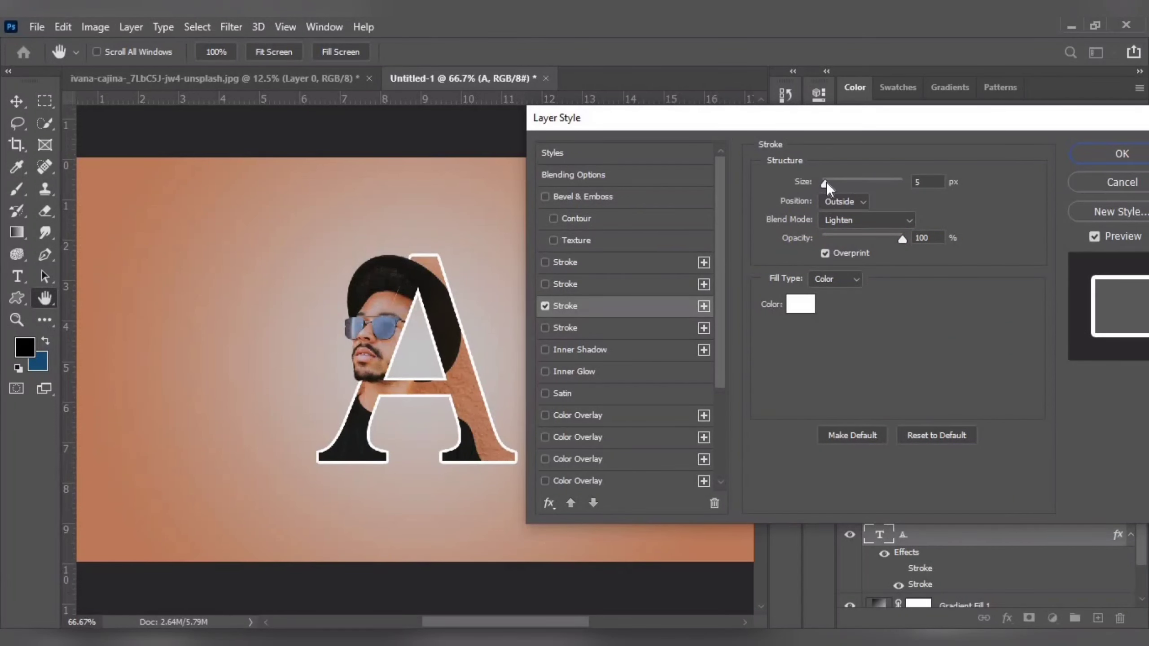
{"action": "left_click_drag", "start_coordinate": [827, 187], "coordinate": [824, 186]}
{"action": "left_click_drag", "start_coordinate": [807, 119], "coordinate": [659, 117]}
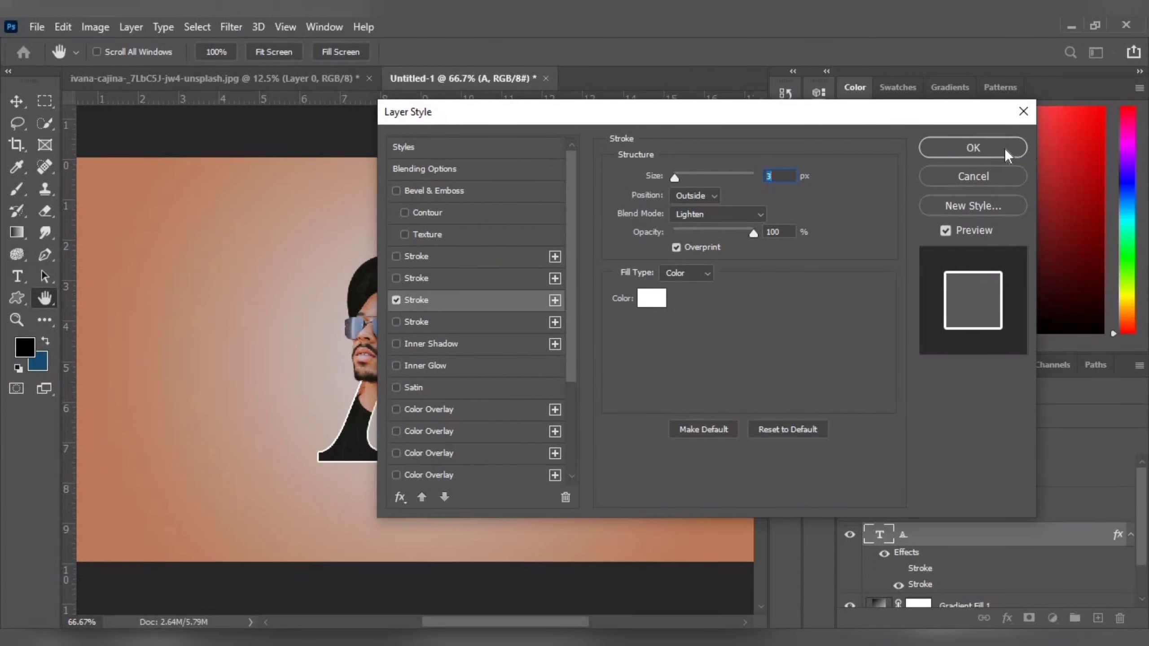
{"action": "left_click", "coordinate": [1008, 151]}
Step: Examine the letter's stroked edges and the masked hat and face up close
{"action": "key", "text": "ctrl+plus"}
{"action": "key", "text": "ctrl+plus"}
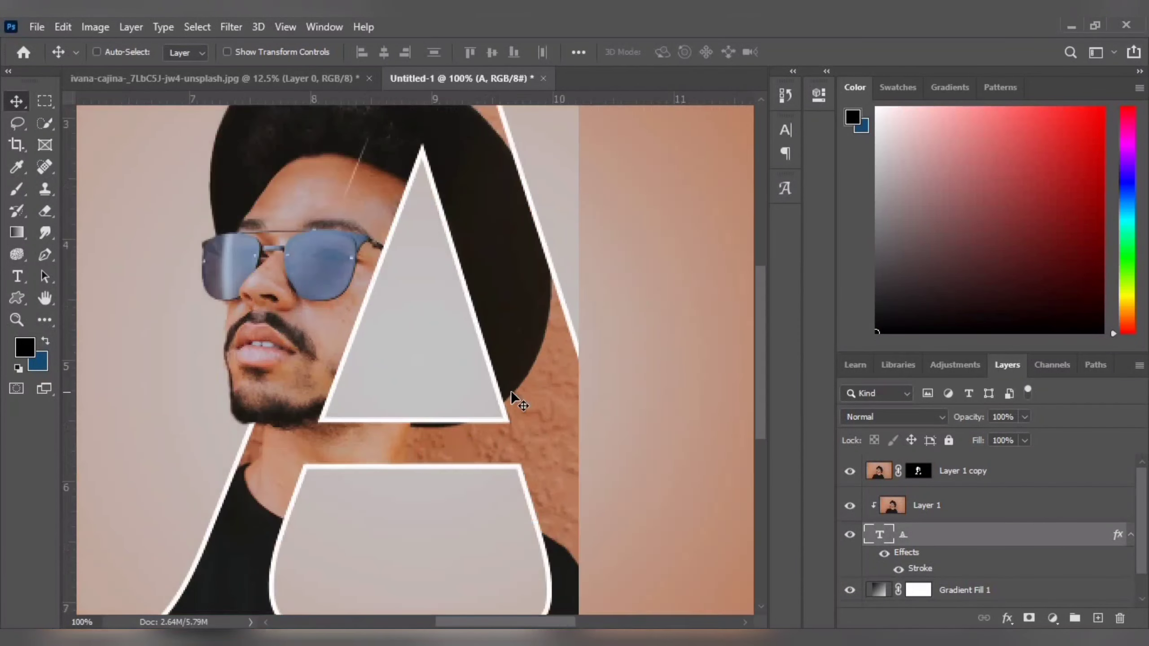
{"action": "scroll", "coordinate": [416, 289], "scroll_direction": "up", "scroll_amount": 3}
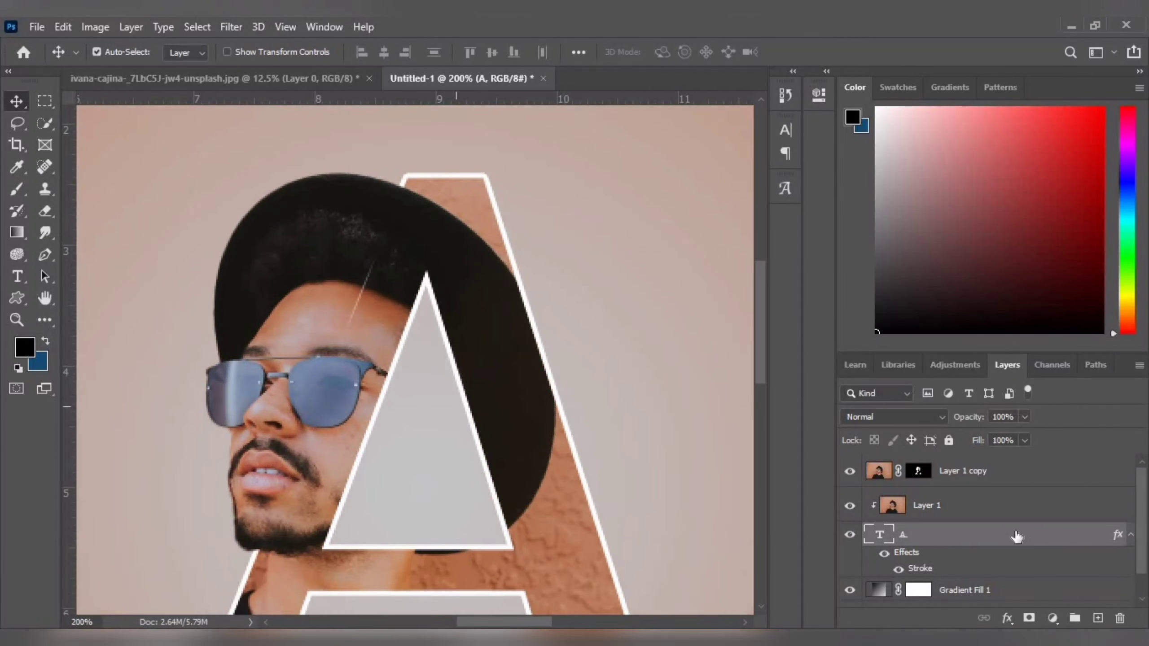
{"action": "left_click", "coordinate": [918, 471]}
{"action": "key", "text": "d"}
{"action": "key", "text": "b"}
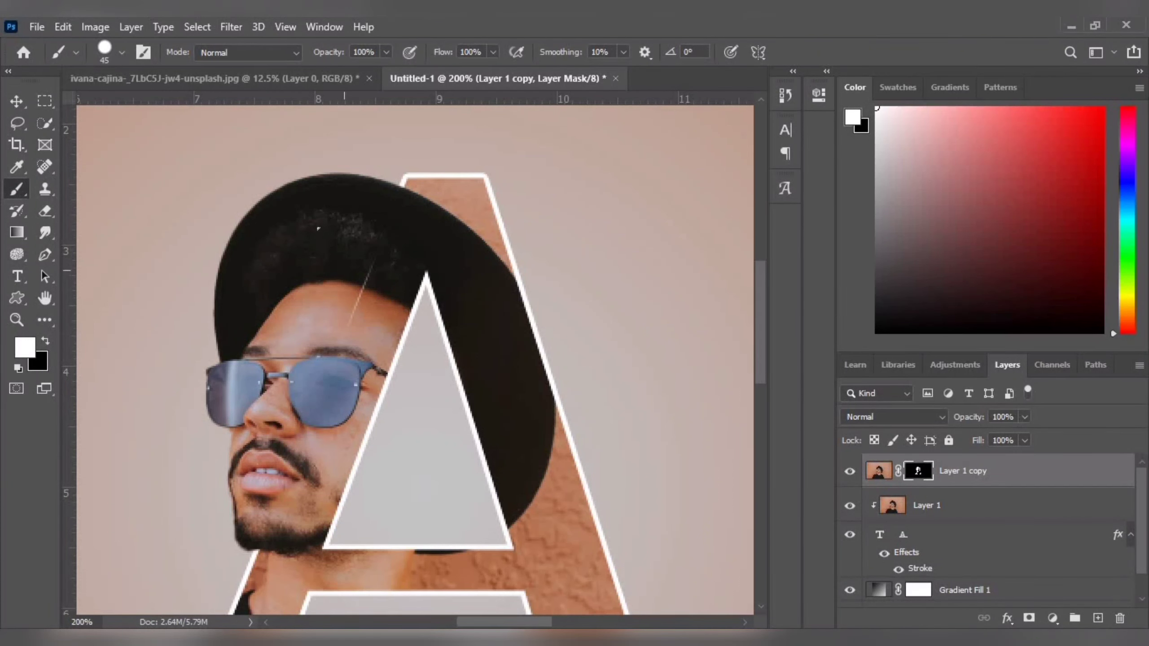
{"action": "key", "text": "ctrl+minus"}
{"action": "key", "text": "ctrl+minus"}
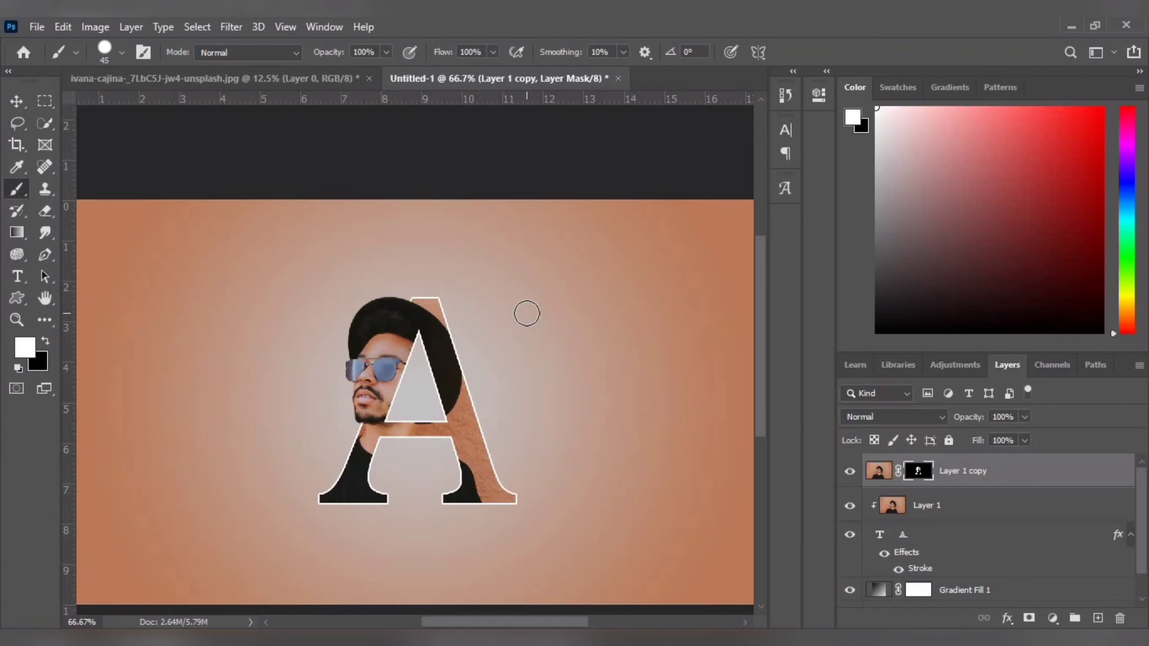
{"action": "key", "text": "ctrl+plus"}
{"action": "key", "text": "ctrl+minus"}
Step: Add a black Inner Shadow at 73% opacity to the letter A text layer, leaving Inner Glow off
{"action": "right_click", "coordinate": [914, 539]}
{"action": "left_click", "coordinate": [886, 39]}
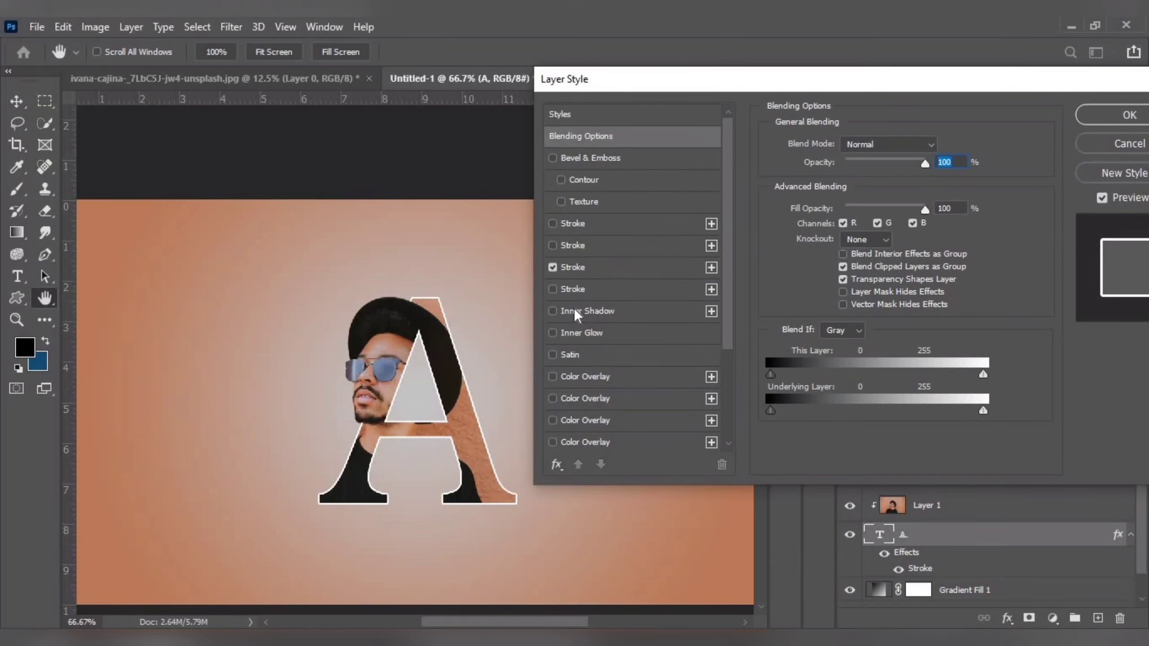
{"action": "left_click", "coordinate": [576, 312]}
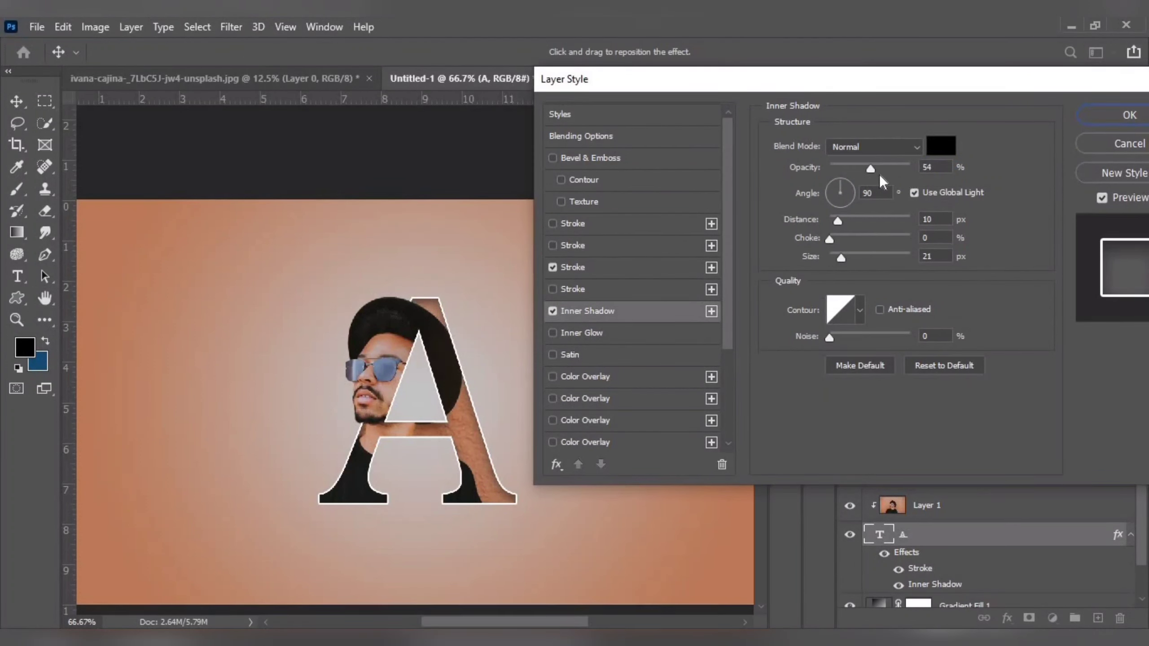
{"action": "left_click_drag", "start_coordinate": [909, 168], "coordinate": [887, 168]}
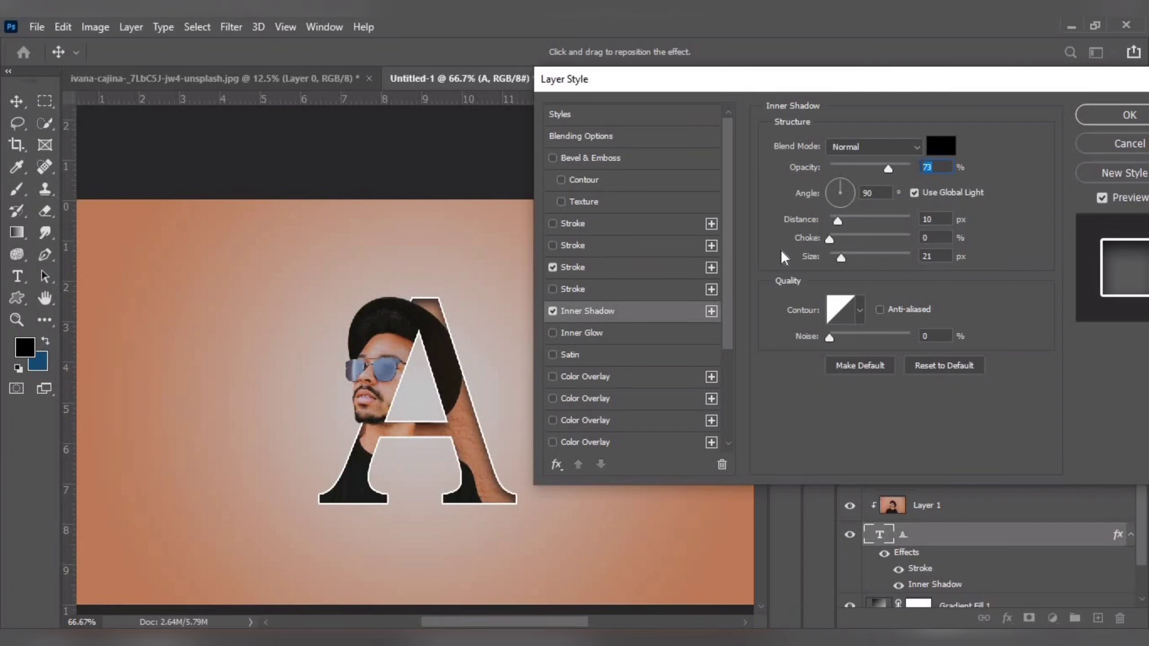
{"action": "left_click", "coordinate": [828, 240]}
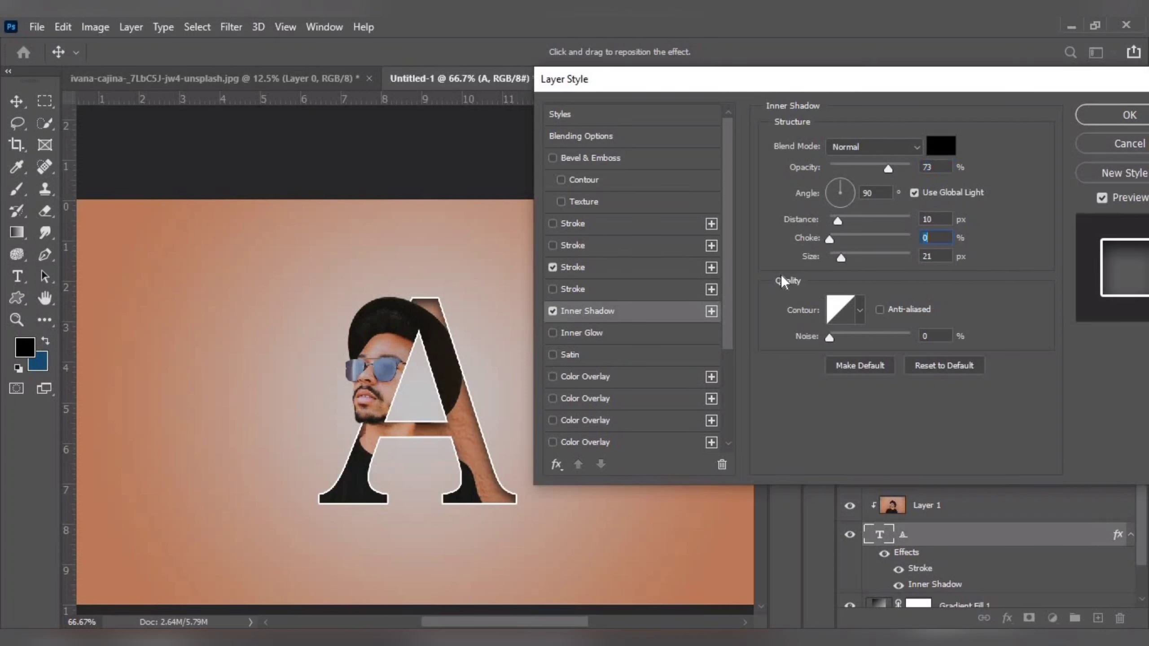
{"action": "left_click", "coordinate": [588, 333]}
{"action": "left_click", "coordinate": [553, 333]}
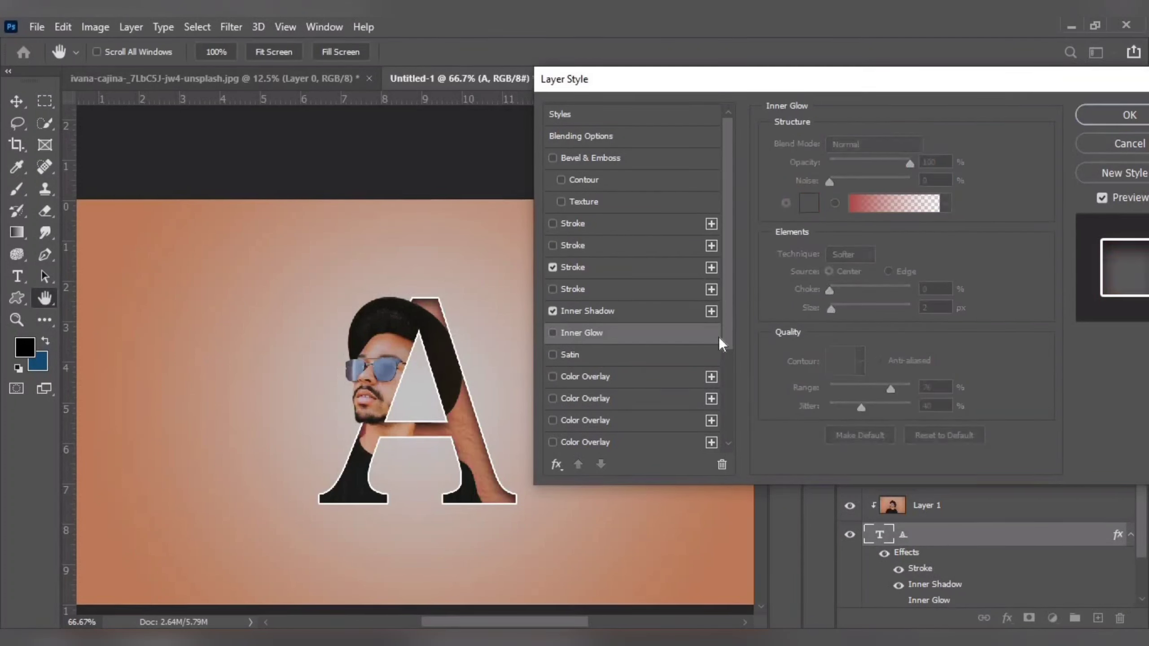
Step: Add a dark grey Drop Shadow to the letter with angle -176°, distance 30 px and 72% opacity, and apply the style
{"action": "scroll", "coordinate": [731, 398], "scroll_direction": "down", "scroll_amount": 3}
{"action": "left_click", "coordinate": [590, 441]}
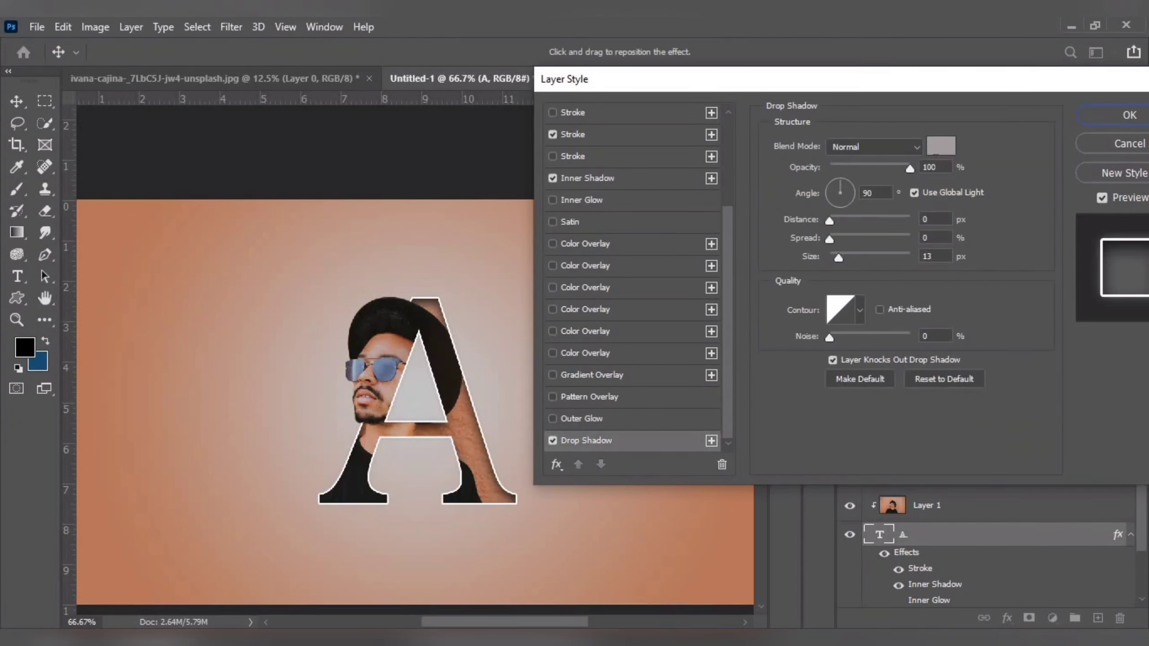
{"action": "mouse_move", "coordinate": [829, 240]}
{"action": "left_mouse_down"}
{"action": "mouse_move", "coordinate": [939, 225]}
{"action": "mouse_move", "coordinate": [823, 256]}
{"action": "left_mouse_up"}
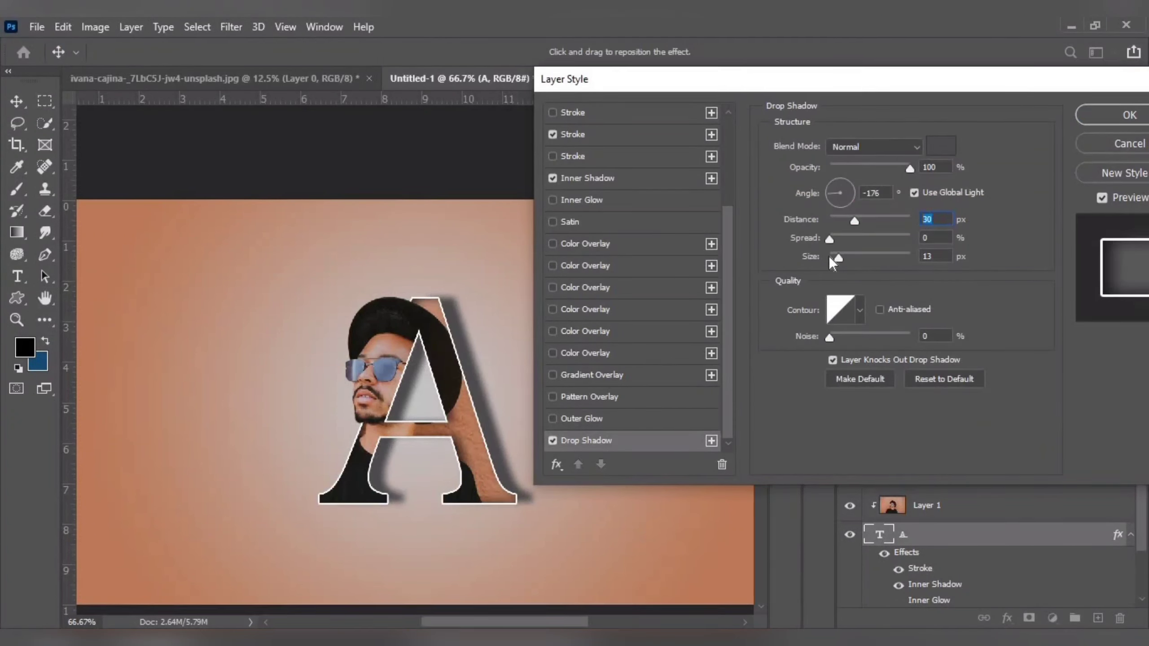
{"action": "left_click_drag", "start_coordinate": [909, 168], "coordinate": [886, 170]}
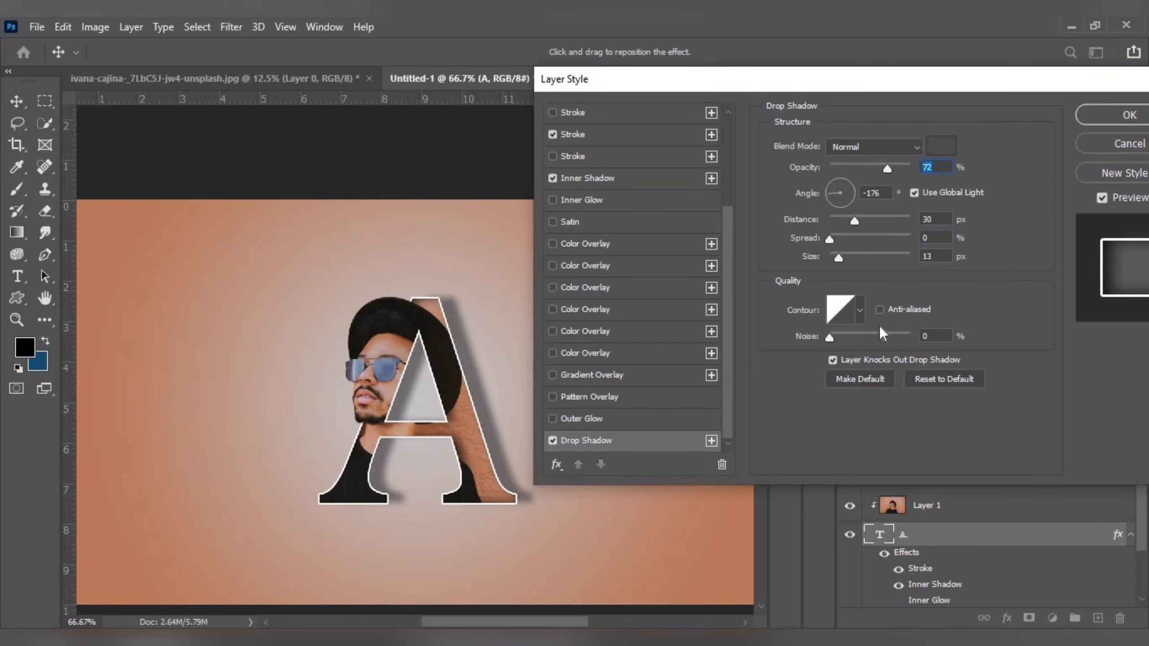
{"action": "left_click", "coordinate": [1094, 115]}
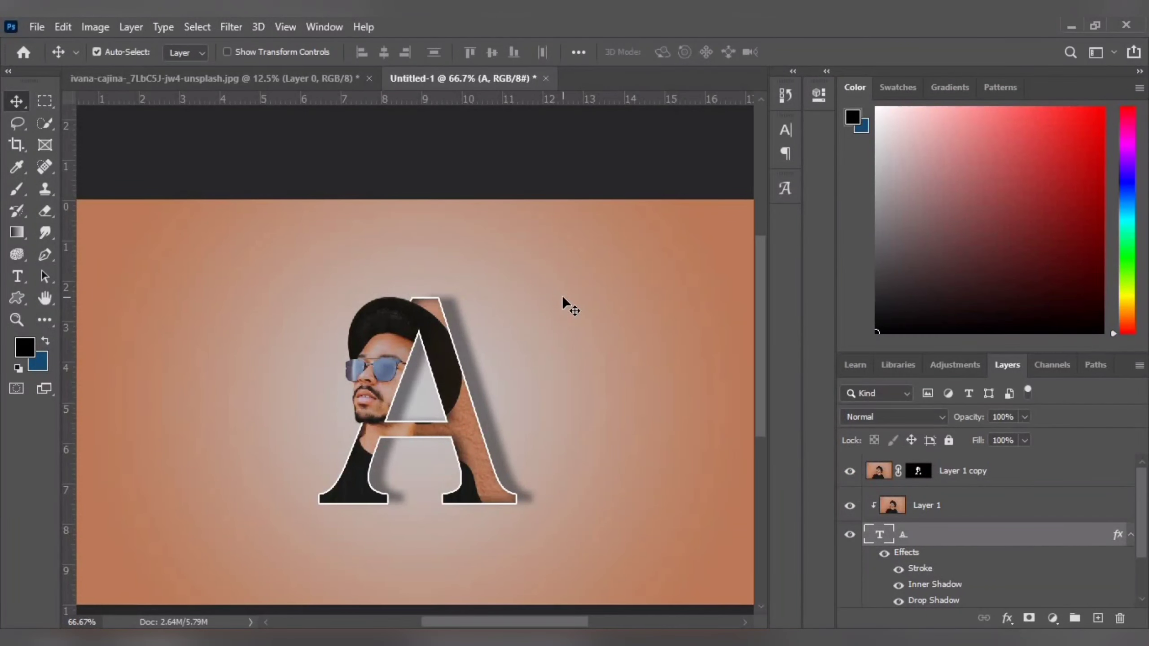
{"action": "key", "text": "ctrl+minus"}
{"action": "key", "text": "ctrl+plus"}
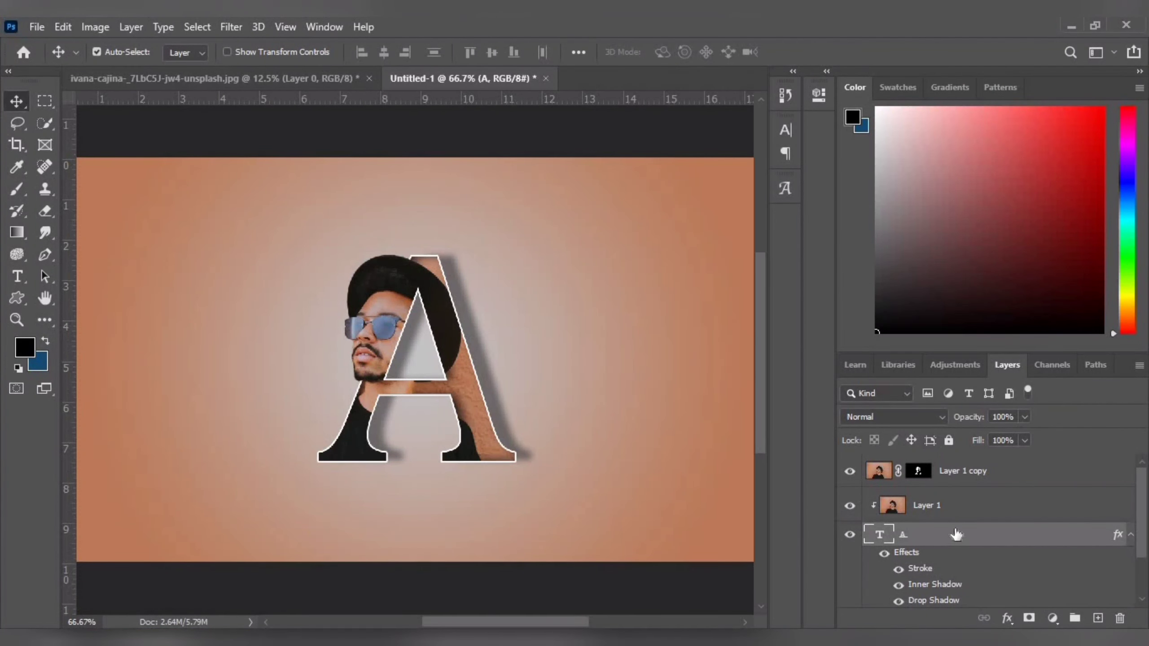
Step: Give Layer 1 copy a Drop Shadow with angle 0° and distance 9 px, keeping 72% opacity
{"action": "left_click", "coordinate": [849, 473]}
{"action": "left_click", "coordinate": [849, 473]}
{"action": "left_click", "coordinate": [958, 473]}
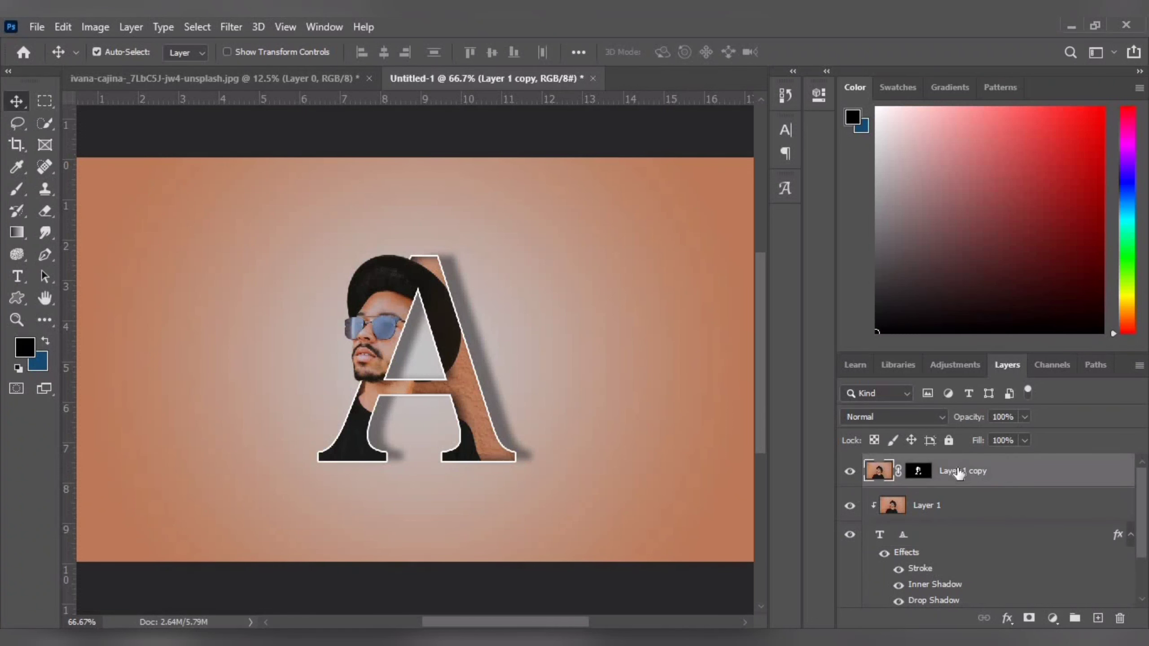
{"action": "right_click", "coordinate": [958, 473]}
{"action": "left_click", "coordinate": [746, 38]}
{"action": "left_click_drag", "start_coordinate": [633, 74], "coordinate": [780, 73]}
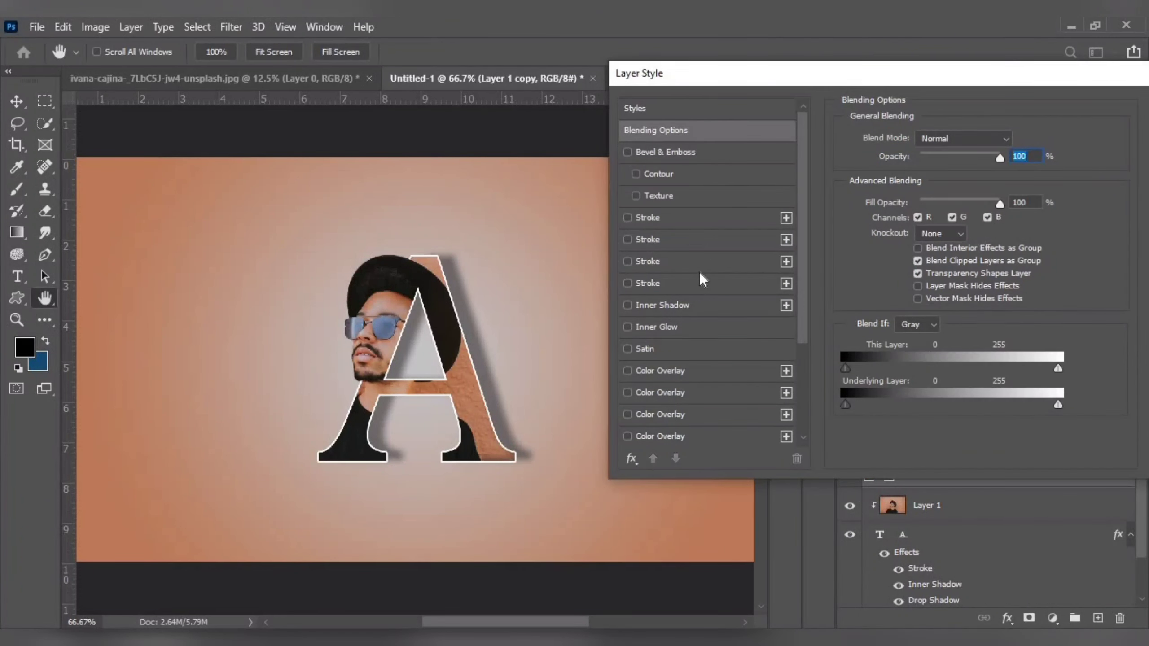
{"action": "left_click_drag", "start_coordinate": [804, 292], "coordinate": [803, 380]}
{"action": "left_click", "coordinate": [700, 436]}
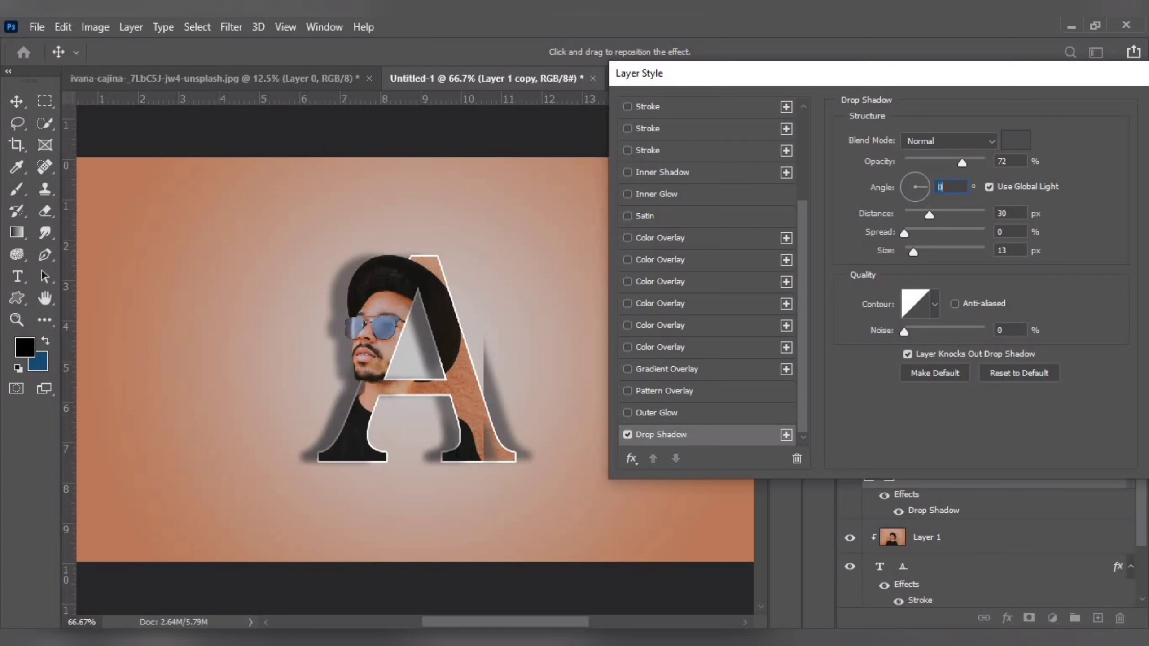
{"action": "left_click", "coordinate": [931, 189]}
{"action": "mouse_move", "coordinate": [932, 216]}
{"action": "left_mouse_down"}
{"action": "mouse_move", "coordinate": [907, 226]}
{"action": "mouse_move", "coordinate": [915, 230]}
{"action": "left_mouse_up"}
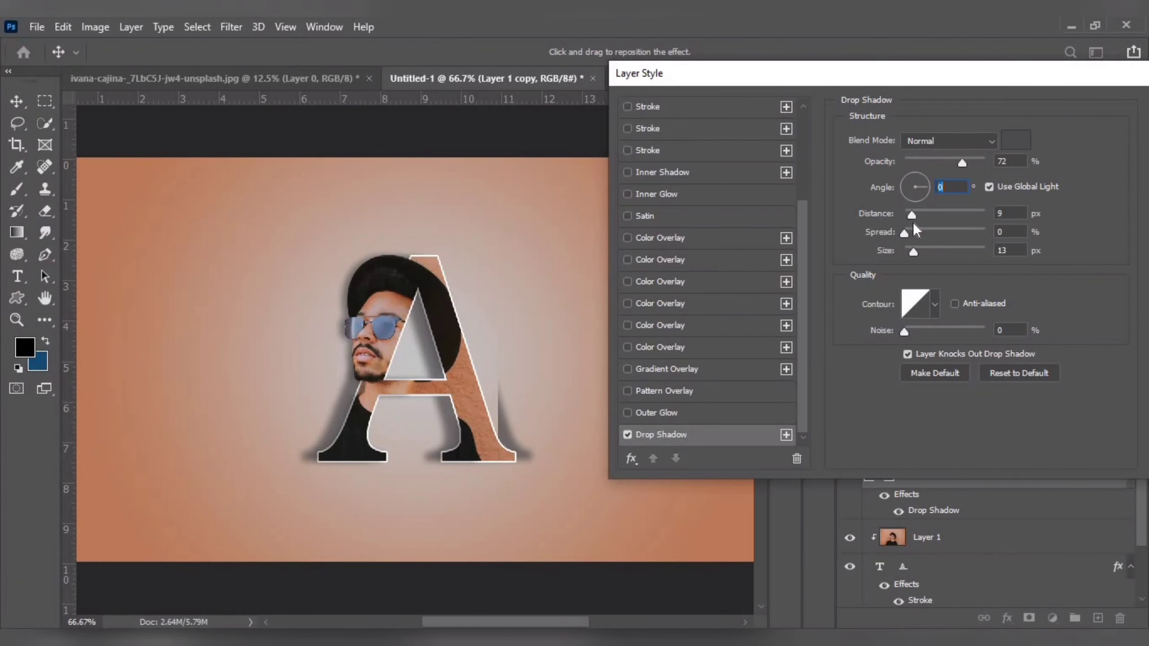
{"action": "left_click", "coordinate": [1049, 113]}
Step: Separate Layer 1 copy's drop shadow into its own layer and add a layer mask to it
{"action": "right_click", "coordinate": [943, 514]}
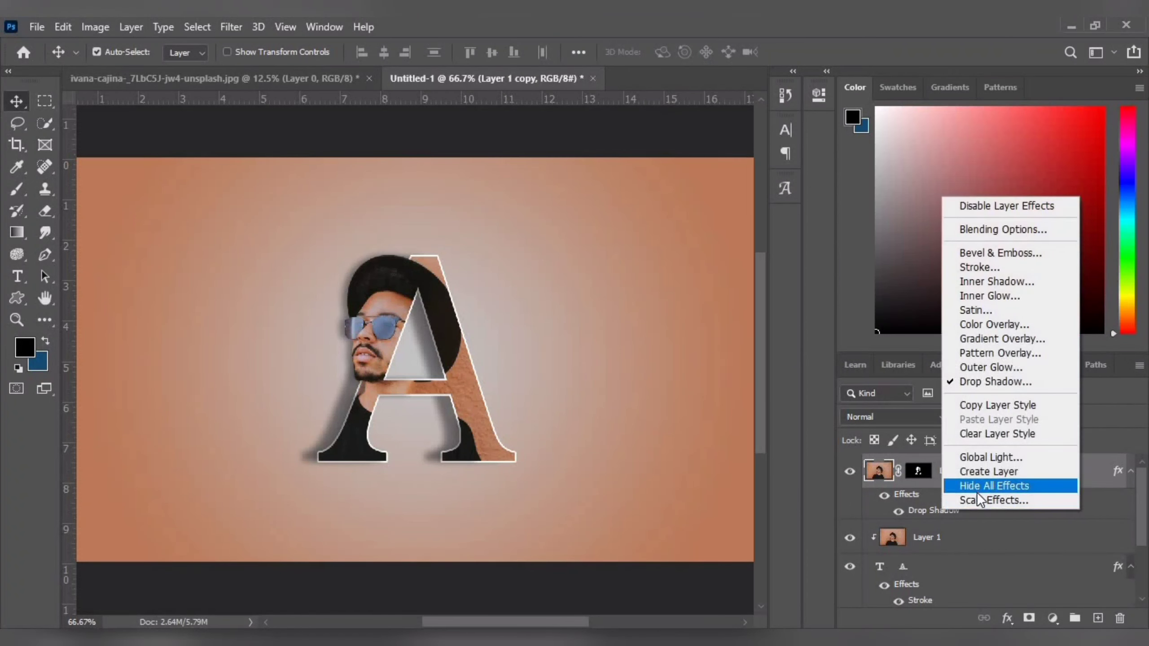
{"action": "left_click", "coordinate": [988, 471]}
{"action": "left_click", "coordinate": [508, 260]}
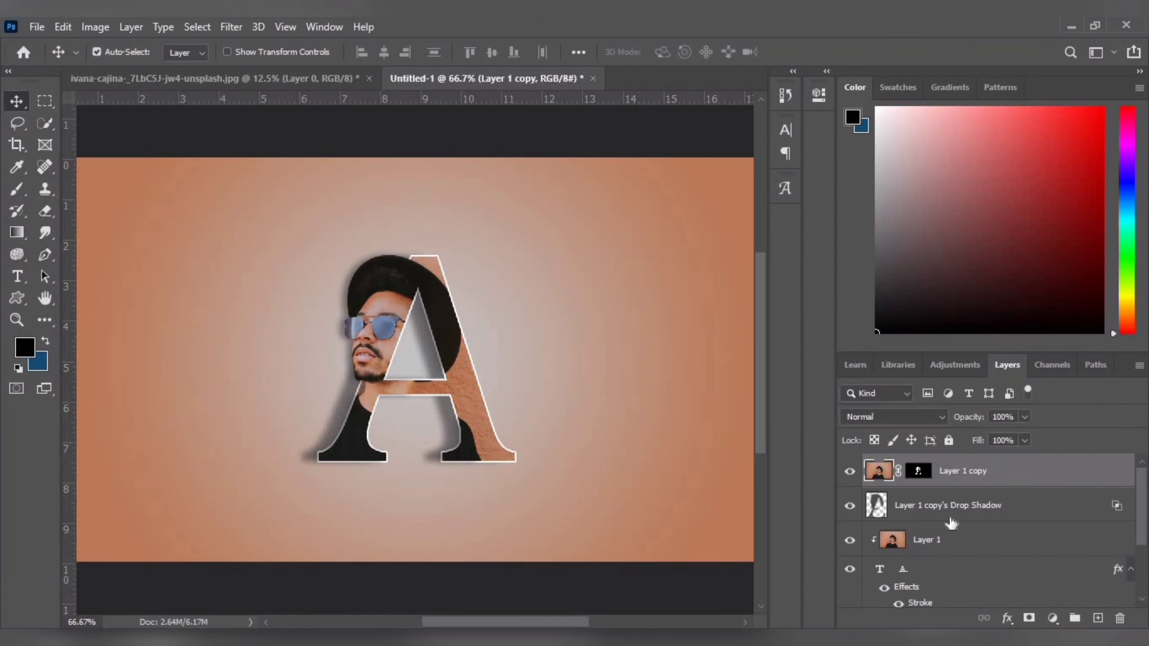
{"action": "left_click", "coordinate": [927, 511]}
{"action": "left_click", "coordinate": [1029, 617]}
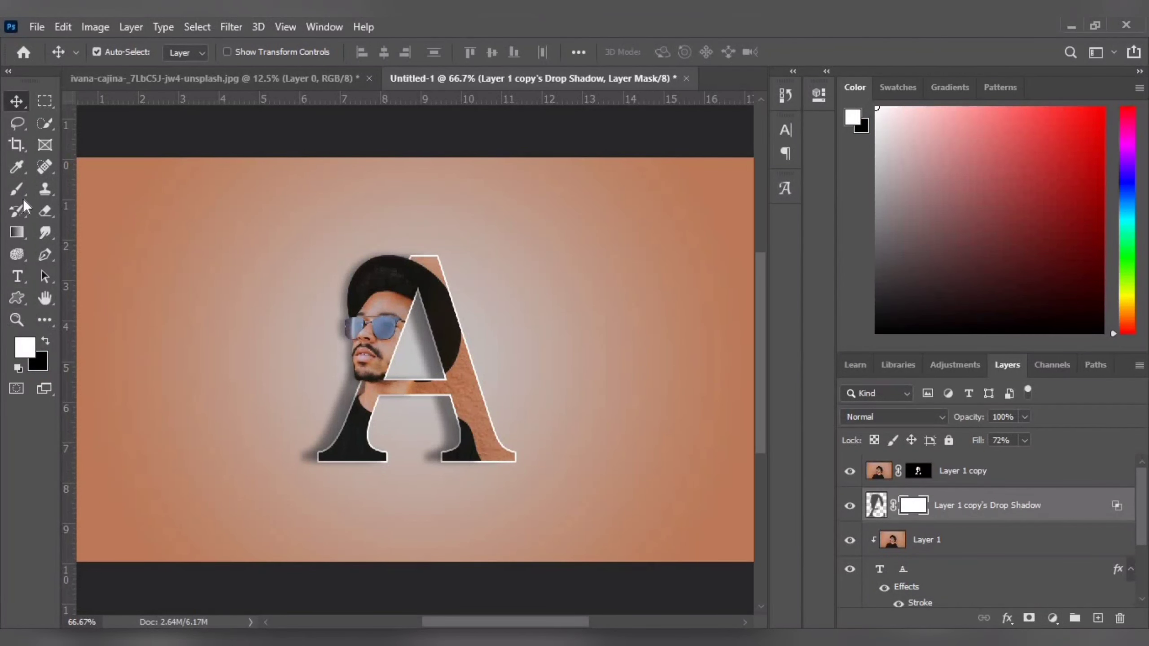
Step: Paint black with a 250 px brush on the separated drop shadow's mask over the letter's body and base
{"action": "key", "text": "b"}
{"action": "key", "text": "bracketright"}
{"action": "key", "text": "bracketright"}
{"action": "key", "text": "bracketright"}
{"action": "key", "text": "bracketright"}
{"action": "key", "text": "bracketright"}
{"action": "key", "text": "bracketright"}
{"action": "key", "text": "bracketright"}
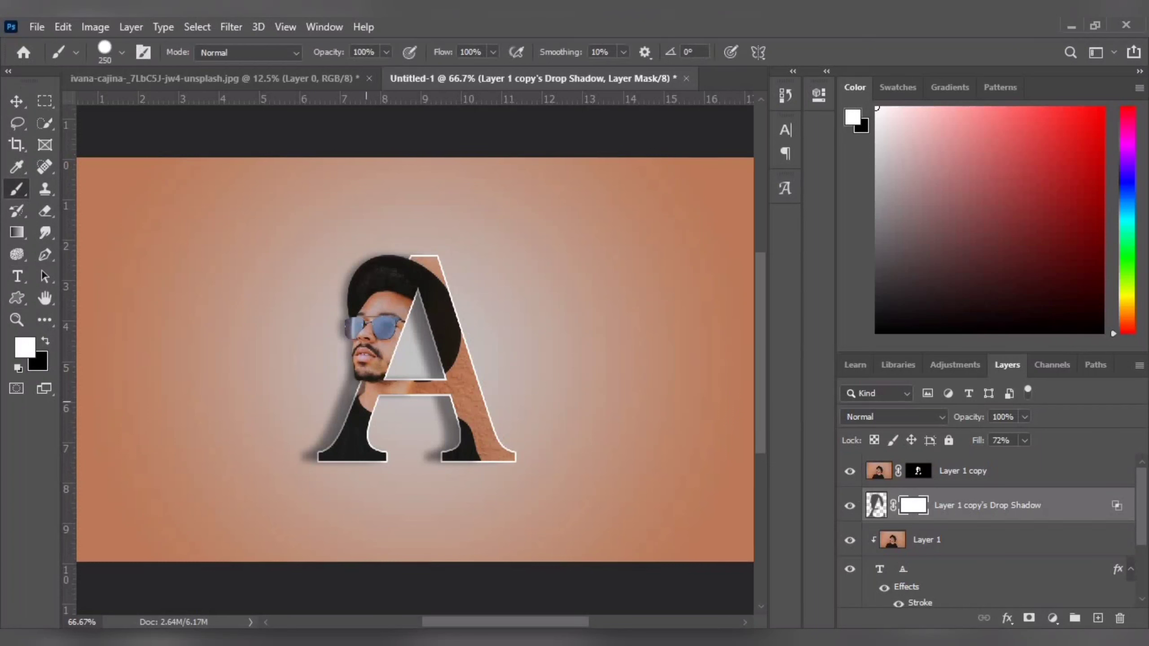
{"action": "key", "text": "x"}
{"action": "left_click_drag", "start_coordinate": [425, 489], "coordinate": [315, 470]}
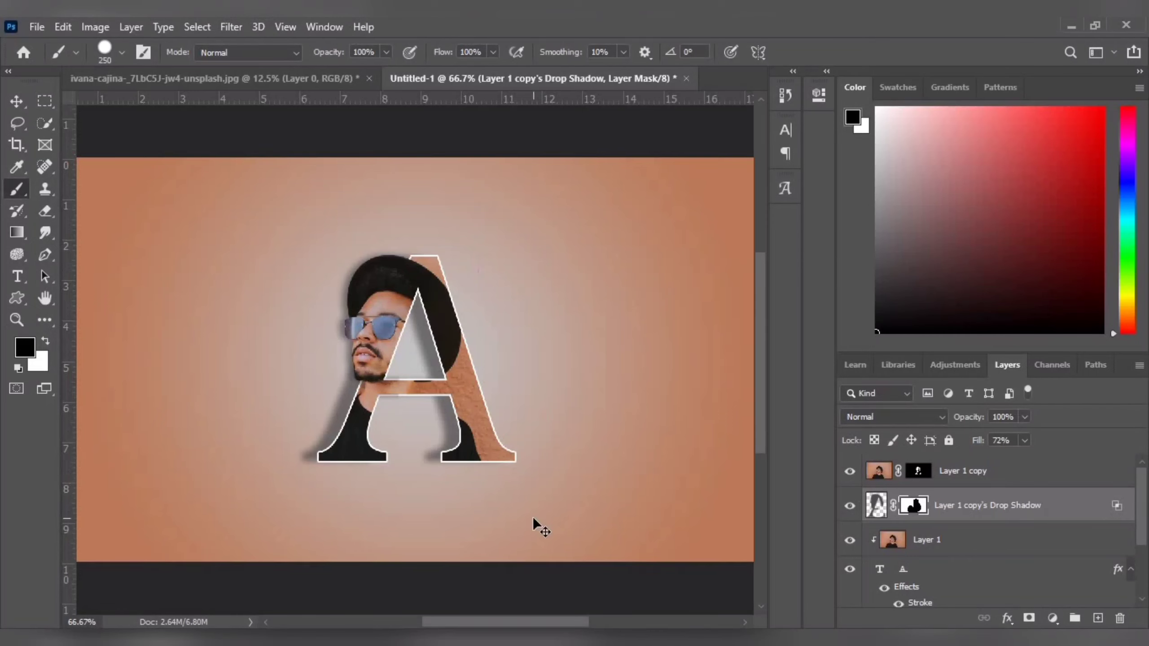
{"action": "key", "text": "v"}
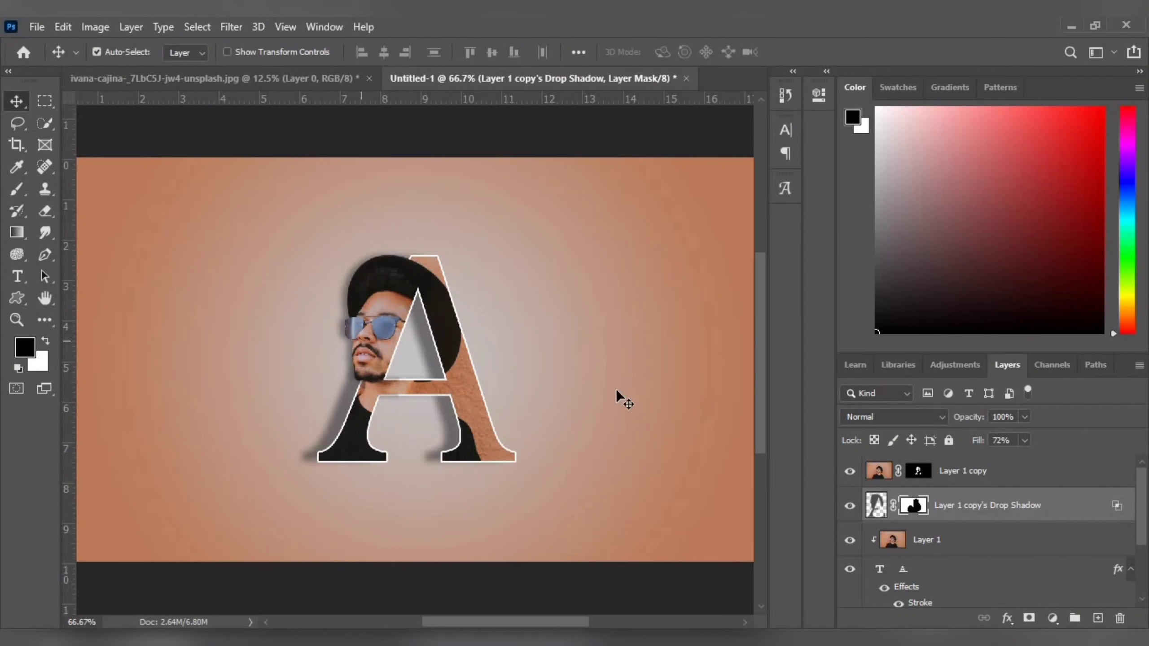
{"action": "key", "text": "ctrl+minus"}
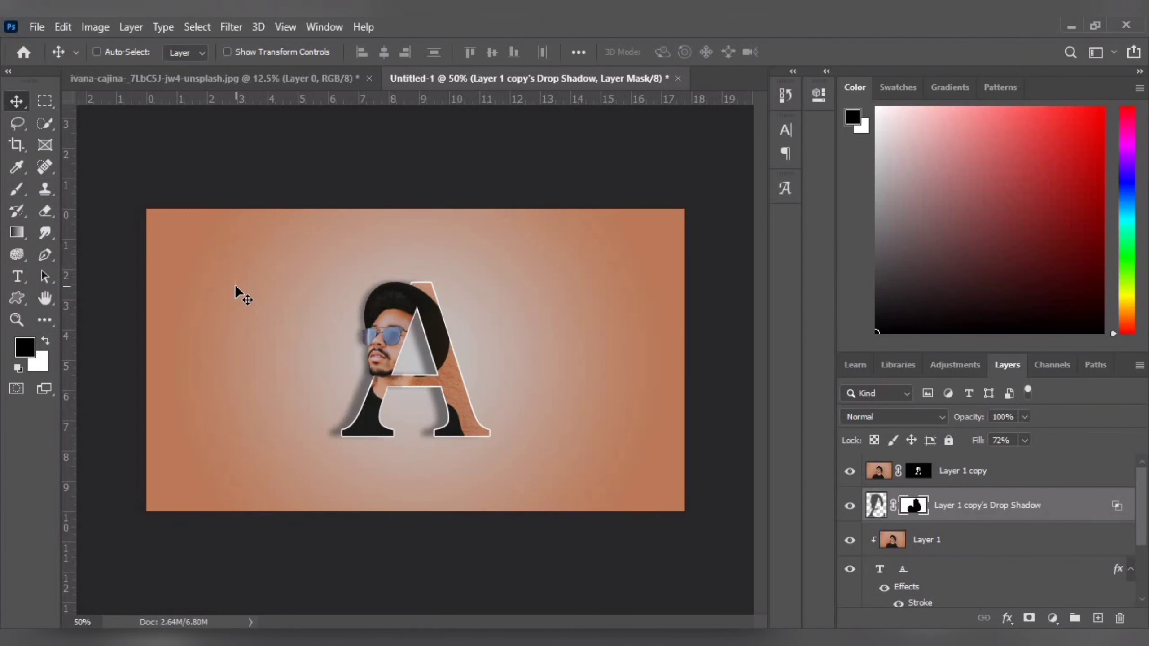
{"action": "key", "text": "ctrl+plus"}
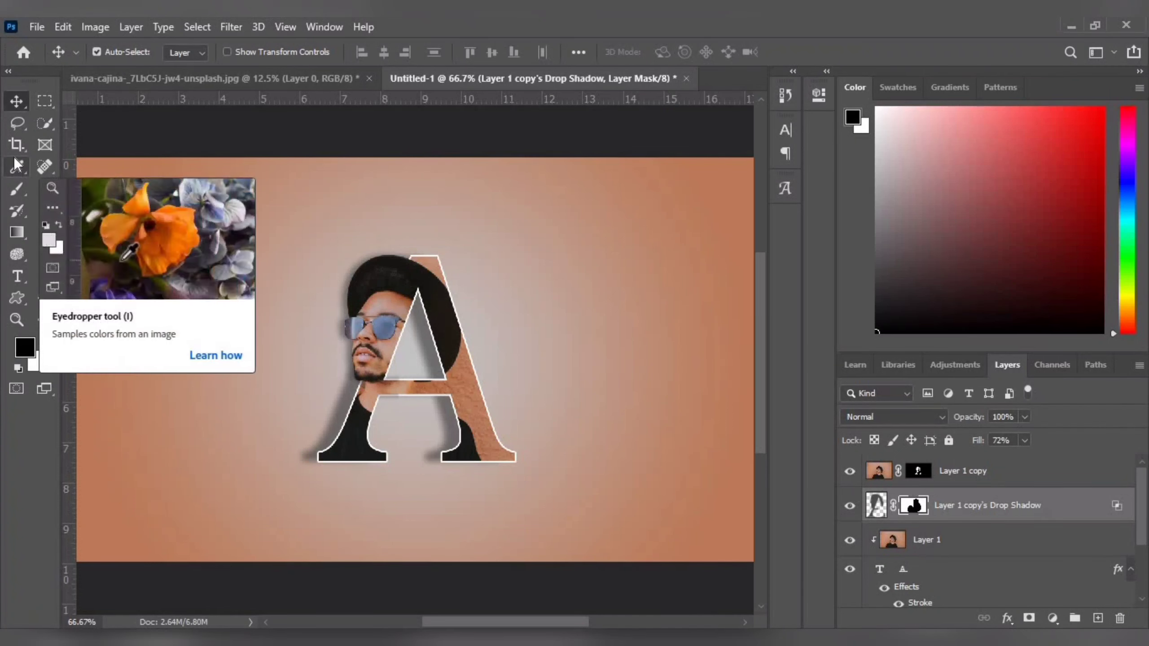
Step: Add a new layer above Layer 1 copy and stamp one black dab beside the letter with a 250 px soft round brush
{"action": "left_click", "coordinate": [16, 191]}
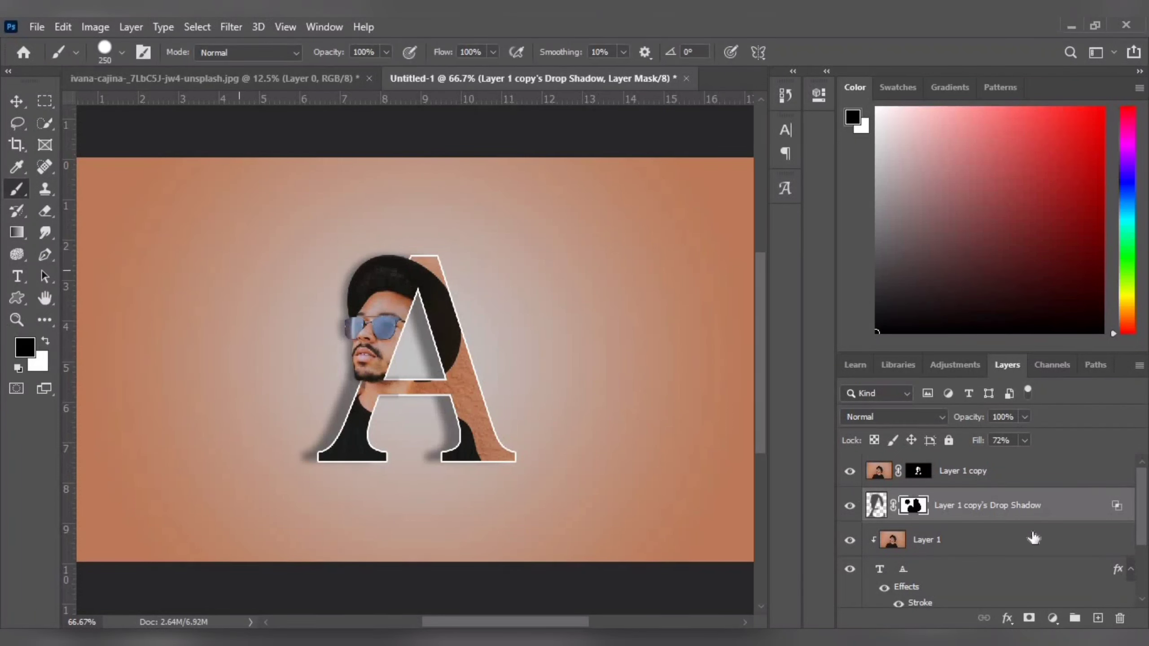
{"action": "left_click", "coordinate": [963, 471]}
{"action": "key", "text": "ctrl+shift+alt+n"}
{"action": "left_click", "coordinate": [192, 295]}
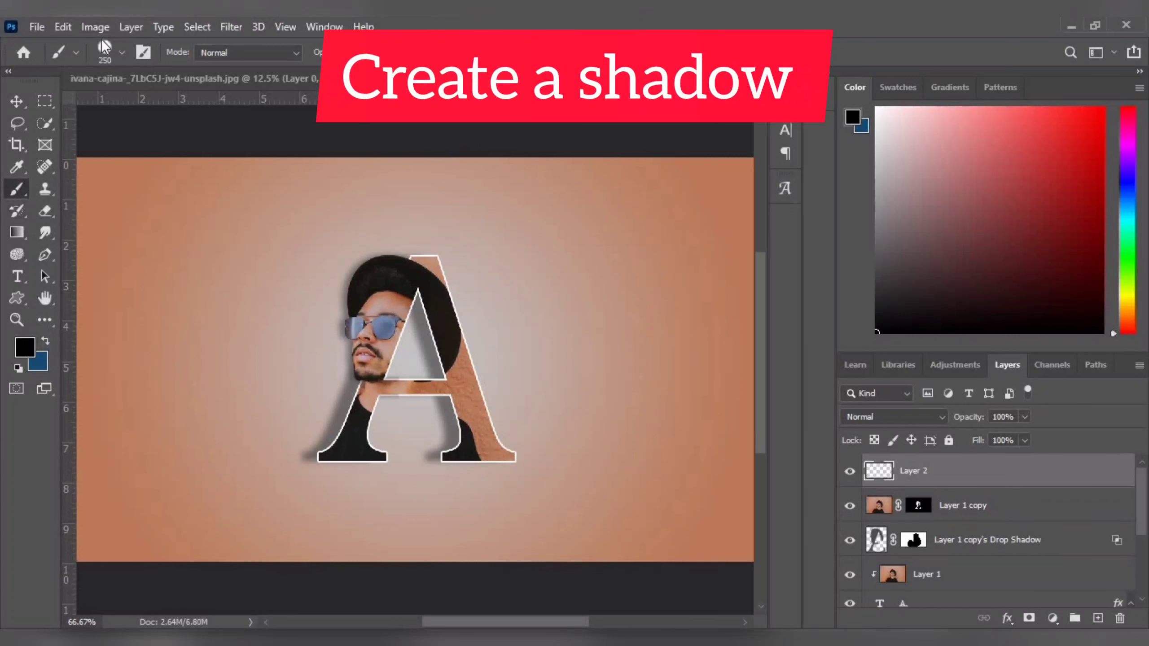
{"action": "left_click", "coordinate": [104, 47]}
{"action": "double_click", "coordinate": [104, 244]}
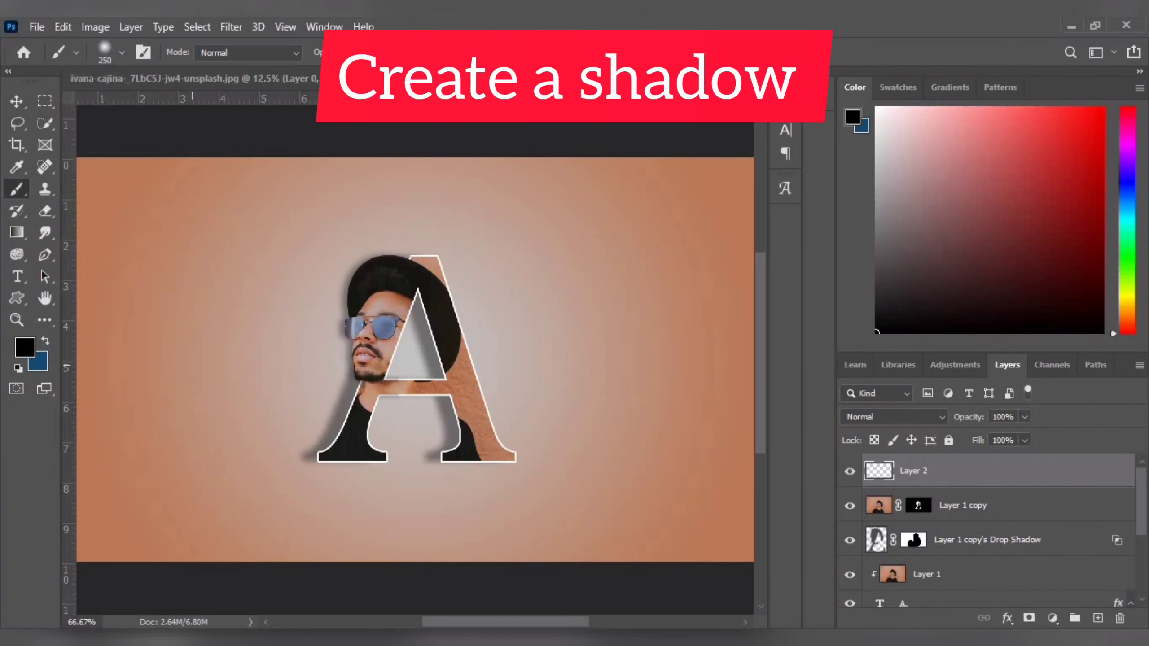
{"action": "left_click", "coordinate": [206, 297]}
Step: Flatten and stretch the black dab to 262.56% width and 10.60% height, placing it beneath the letter at Y 606 px
{"action": "left_click", "coordinate": [17, 104]}
{"action": "key", "text": "ctrl+t"}
{"action": "mouse_move", "coordinate": [206, 184]}
{"action": "left_mouse_down"}
{"action": "mouse_move", "coordinate": [225, 341]}
{"action": "mouse_move", "coordinate": [208, 403]}
{"action": "mouse_move", "coordinate": [384, 465]}
{"action": "mouse_move", "coordinate": [391, 492]}
{"action": "left_mouse_up"}
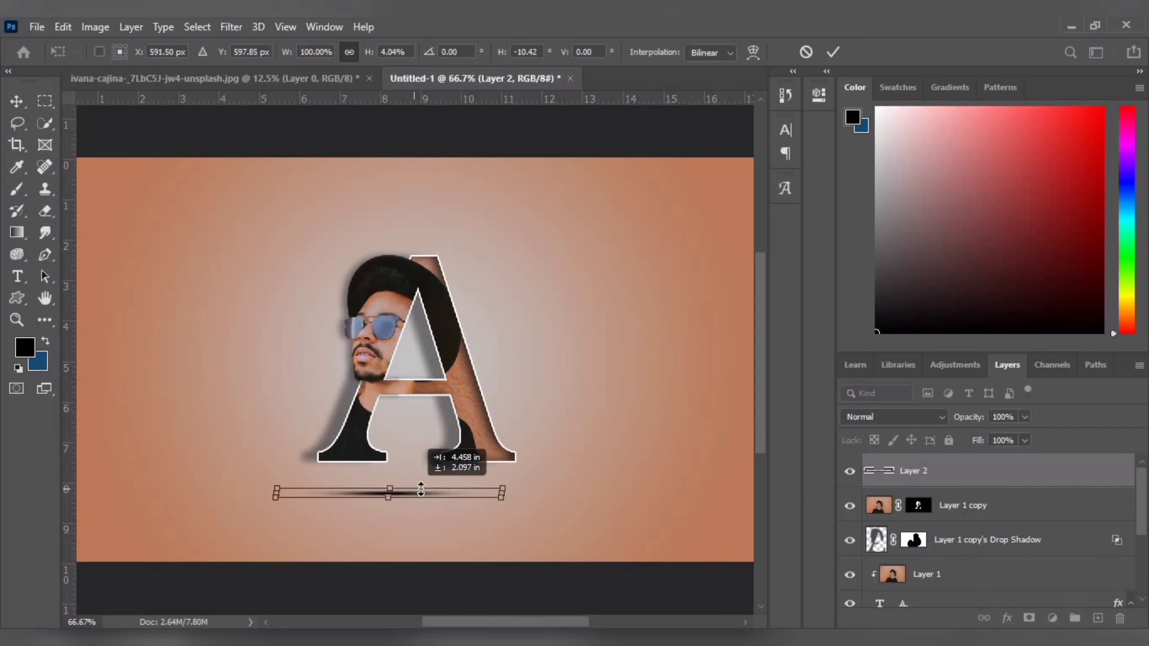
{"action": "mouse_move", "coordinate": [504, 493]}
{"action": "left_mouse_down"}
{"action": "mouse_move", "coordinate": [646, 515]}
{"action": "mouse_move", "coordinate": [686, 498]}
{"action": "left_mouse_up"}
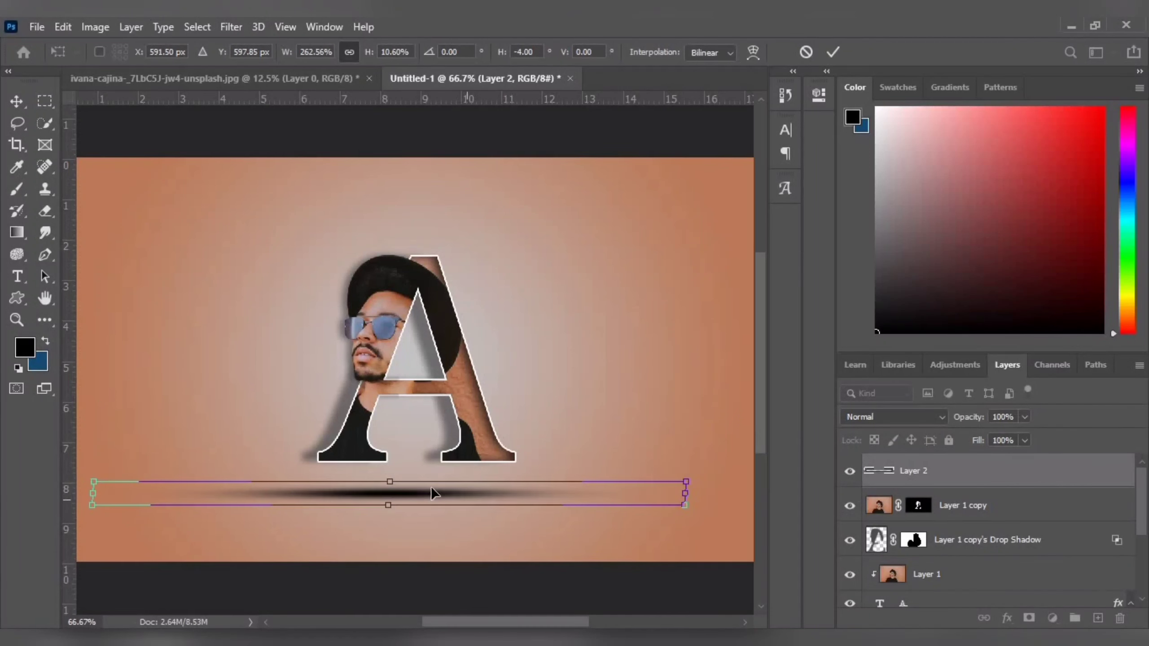
{"action": "left_click_drag", "start_coordinate": [430, 486], "coordinate": [432, 494]}
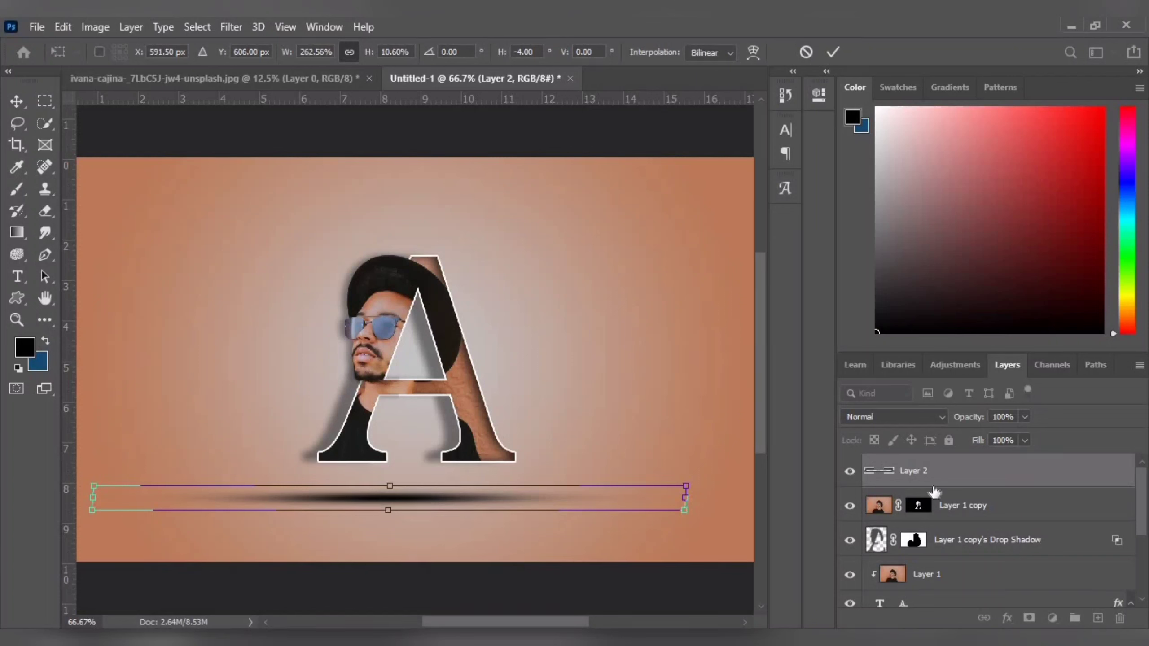
{"action": "left_click", "coordinate": [833, 52]}
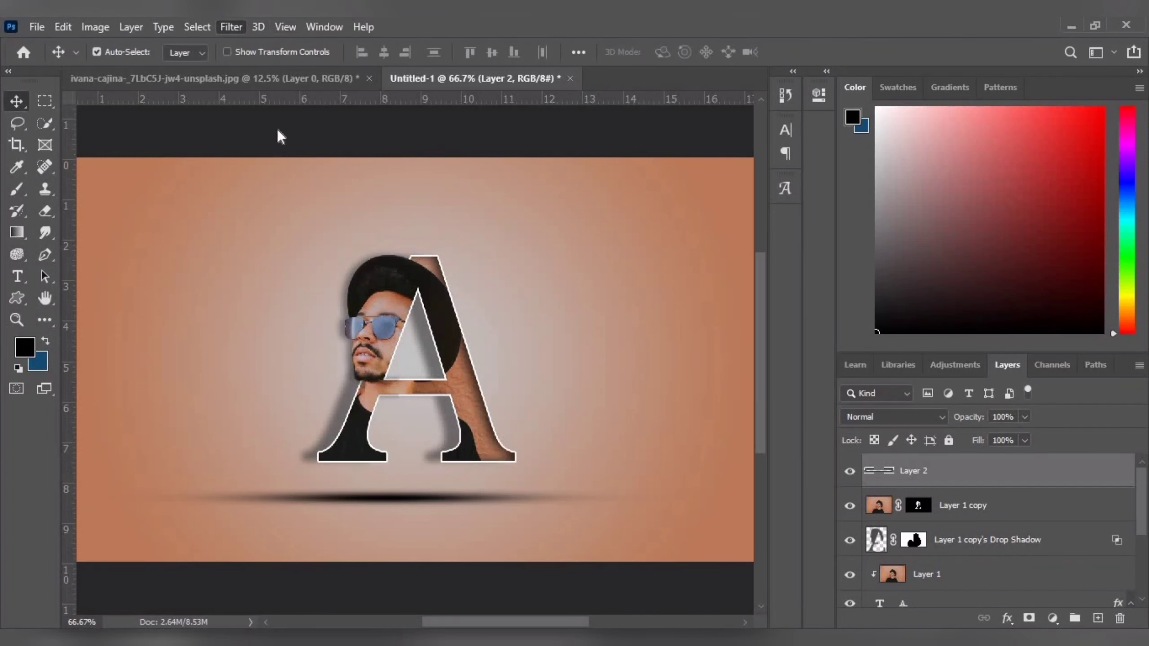
Step: Apply a 6.2-pixel Gaussian Blur to the ground shadow on Layer 2 and lower the layer's opacity to 59%
{"action": "left_click", "coordinate": [231, 26]}
{"action": "mouse_move", "coordinate": [334, 215]}
{"action": "left_click", "coordinate": [488, 288]}
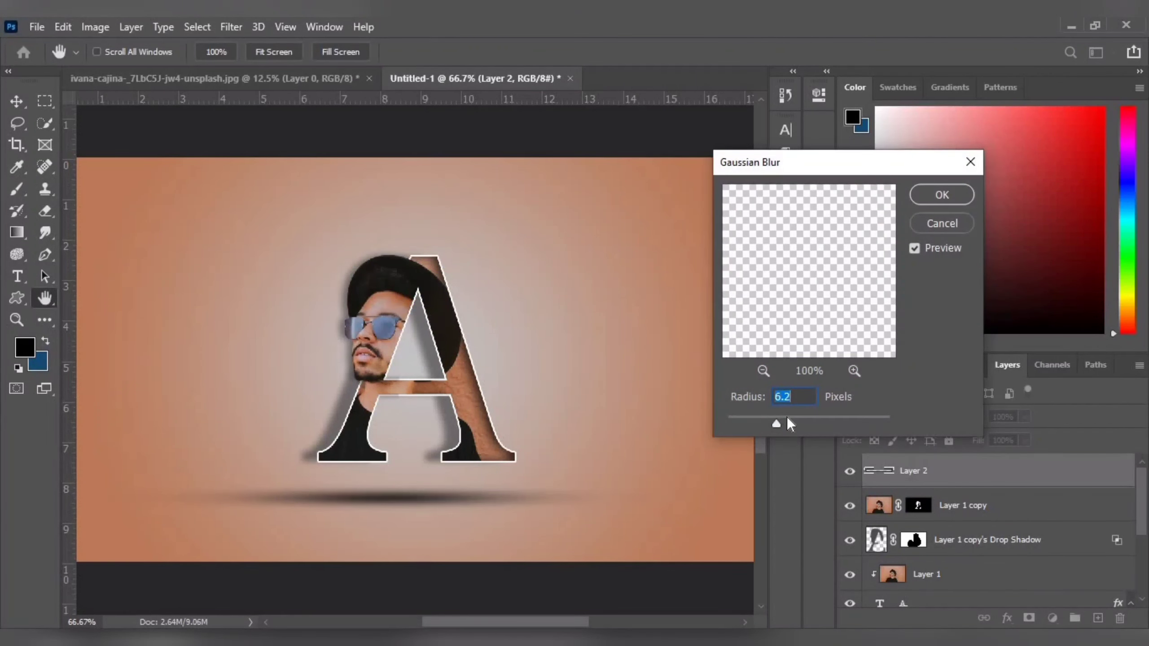
{"action": "left_click", "coordinate": [941, 194]}
{"action": "left_click", "coordinate": [1024, 417]}
{"action": "left_click_drag", "start_coordinate": [1002, 434], "coordinate": [993, 436]}
{"action": "left_click", "coordinate": [624, 343]}
Step: Set the letter A's Drop Shadow angle to 176° and apply the layer style
{"action": "scroll", "coordinate": [940, 521], "scroll_direction": "up", "scroll_amount": 2}
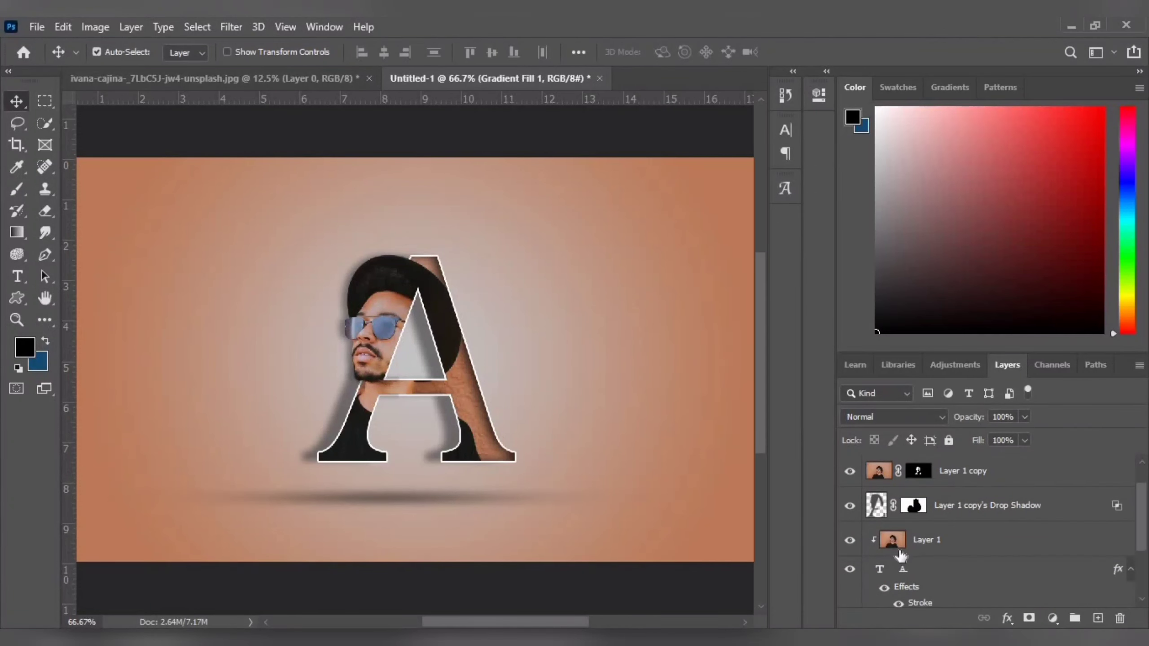
{"action": "scroll", "coordinate": [900, 559], "scroll_direction": "down", "scroll_amount": 1}
{"action": "double_click", "coordinate": [930, 600]}
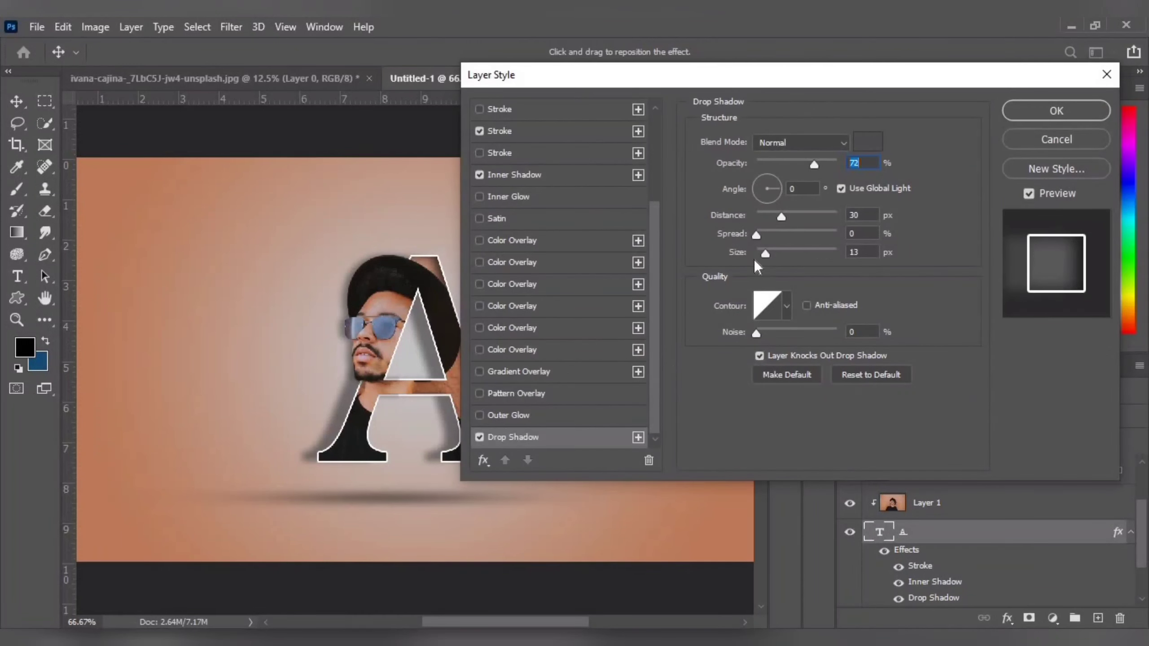
{"action": "left_click_drag", "start_coordinate": [779, 198], "coordinate": [753, 201]}
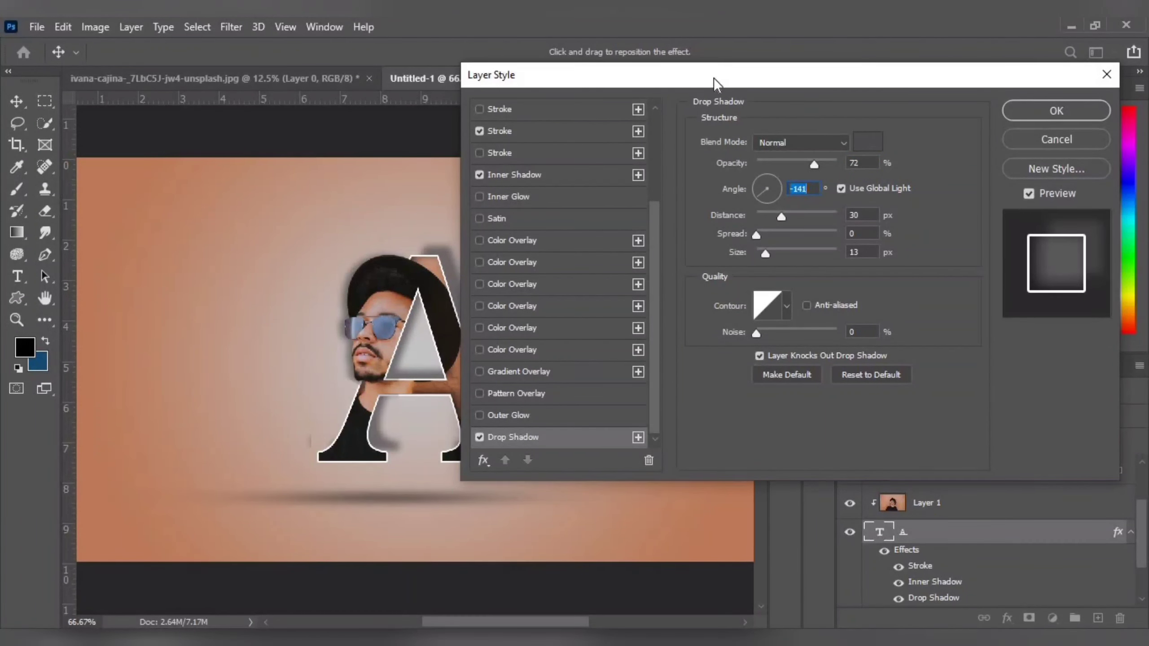
{"action": "left_click_drag", "start_coordinate": [714, 78], "coordinate": [851, 88]}
{"action": "left_click_drag", "start_coordinate": [892, 211], "coordinate": [890, 198]}
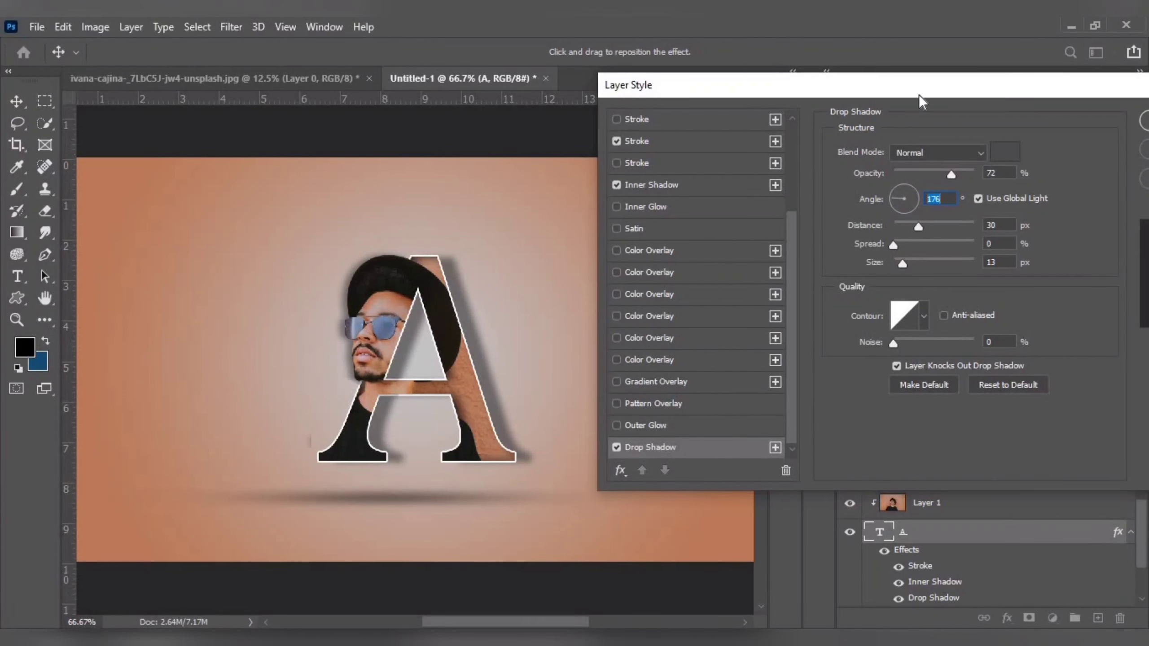
{"action": "left_click_drag", "start_coordinate": [918, 94], "coordinate": [908, 103]}
{"action": "left_click", "coordinate": [882, 255]}
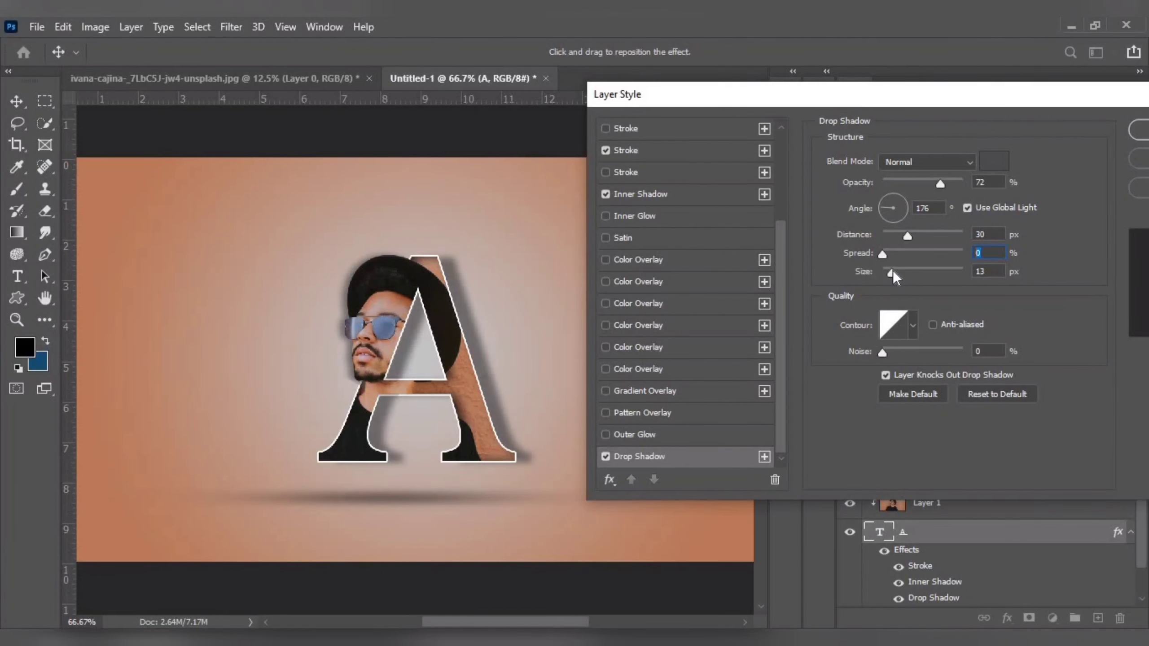
{"action": "left_click_drag", "start_coordinate": [947, 97], "coordinate": [883, 97]}
{"action": "left_click", "coordinate": [1094, 131]}
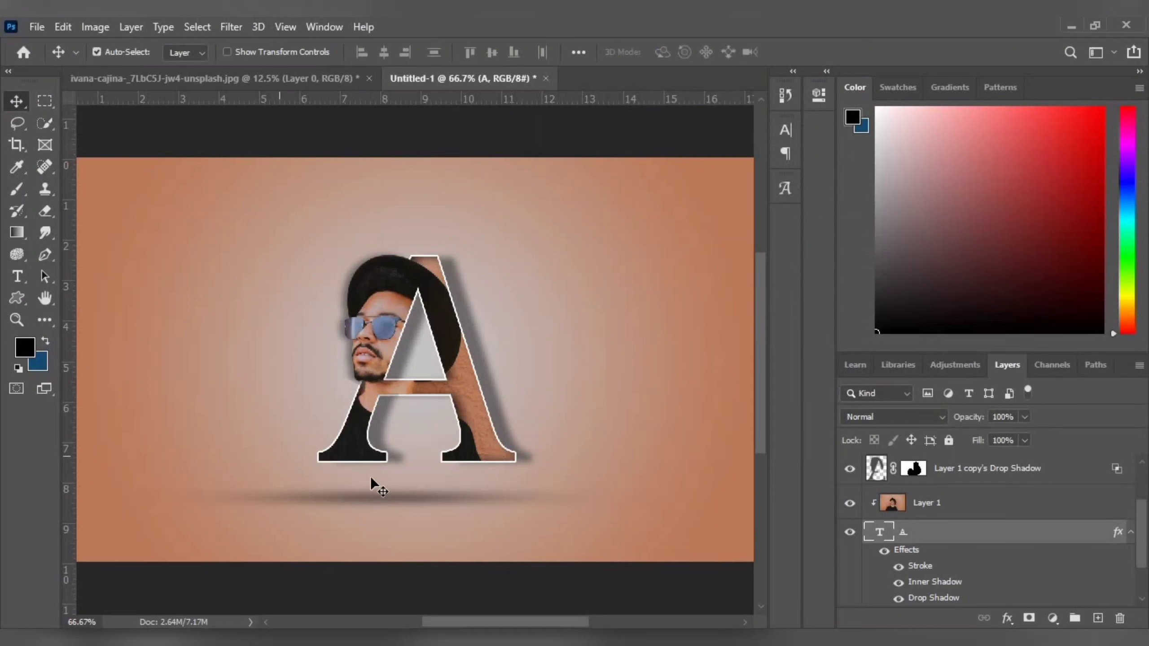
Step: Move the ground shadow horizontally to X 638 px and select the whole canvas to centre it
{"action": "left_click", "coordinate": [394, 497]}
{"action": "key", "text": "ctrl+t"}
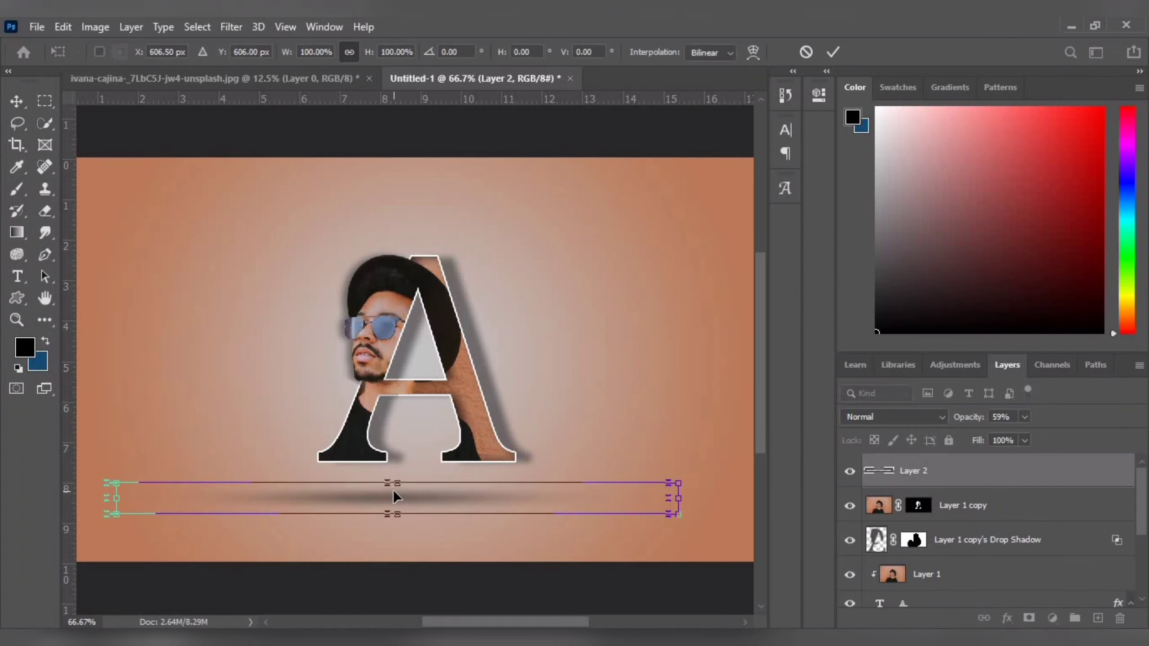
{"action": "key", "text": "Right"}
{"action": "key", "text": "Right"}
{"action": "key", "text": "Right"}
{"action": "key", "text": "Right"}
{"action": "key", "text": "Right"}
{"action": "key", "text": "Right"}
{"action": "key", "text": "Right"}
{"action": "key", "text": "Right"}
{"action": "key", "text": "Right"}
{"action": "key", "text": "Right"}
{"action": "key", "text": "Right"}
{"action": "key", "text": "Right"}
{"action": "key", "text": "Right"}
{"action": "key", "text": "Right"}
{"action": "key", "text": "Right"}
{"action": "key", "text": "Right"}
{"action": "key", "text": "Right"}
{"action": "key", "text": "Right"}
{"action": "key", "text": "Right"}
{"action": "key", "text": "Right"}
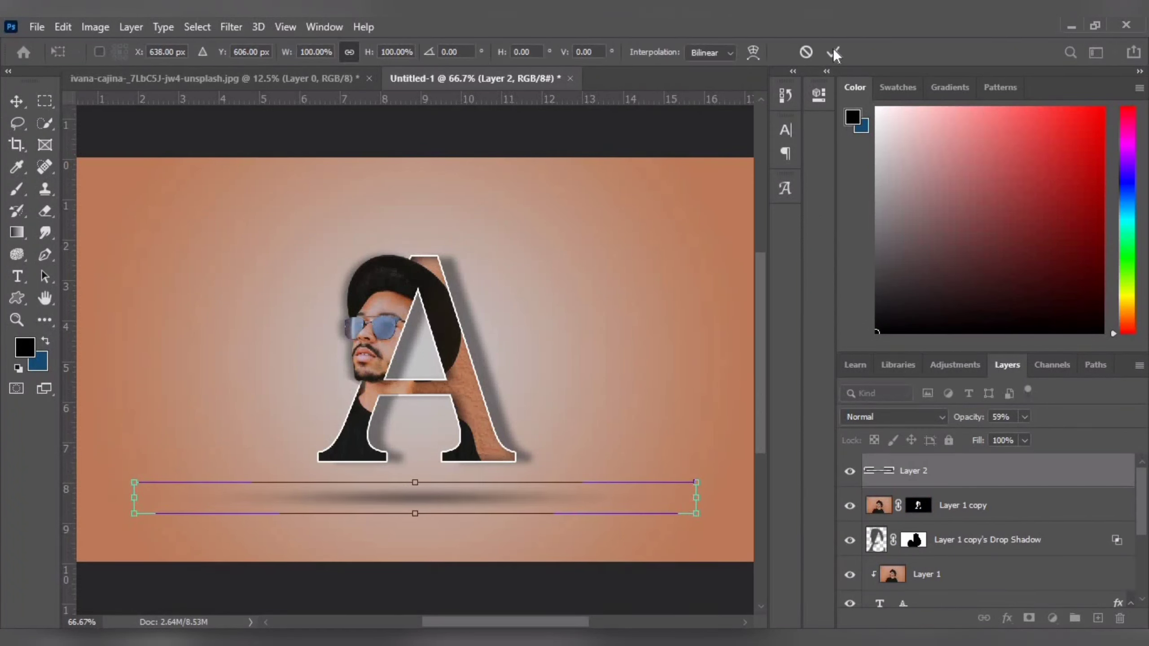
{"action": "left_click", "coordinate": [834, 53]}
{"action": "key", "text": "ctrl+a"}
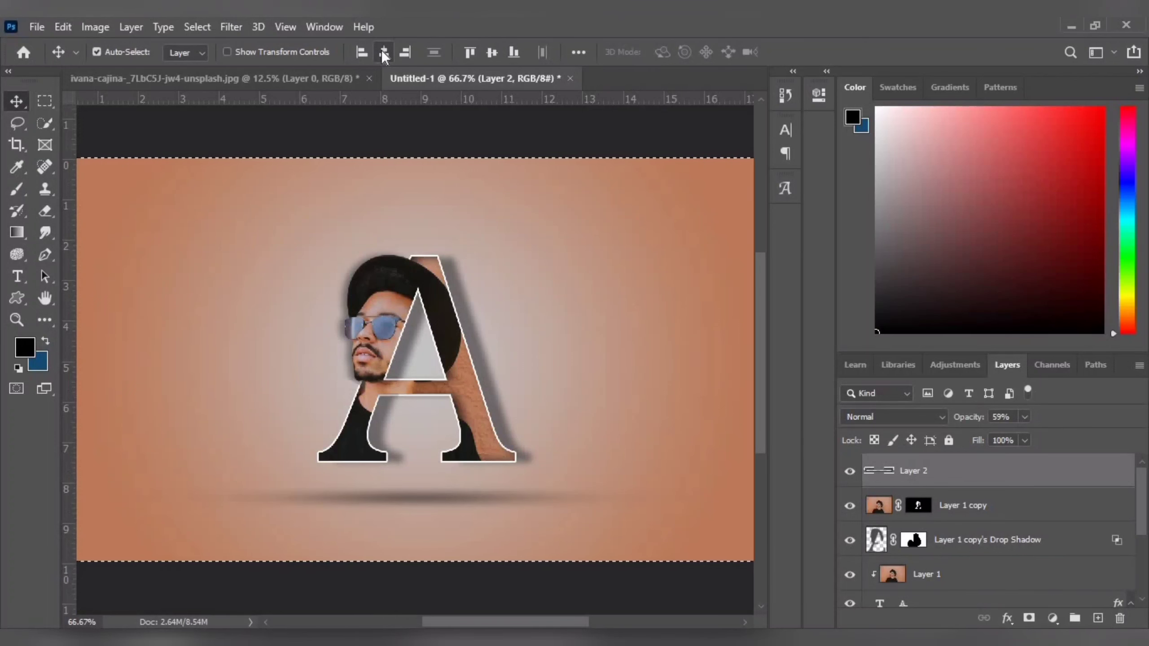
Step: Open the dove image pngegg (39) from Downloads and bring the dove into the Untitled-1 composition
{"action": "left_click", "coordinate": [36, 27]}
{"action": "left_click", "coordinate": [54, 61]}
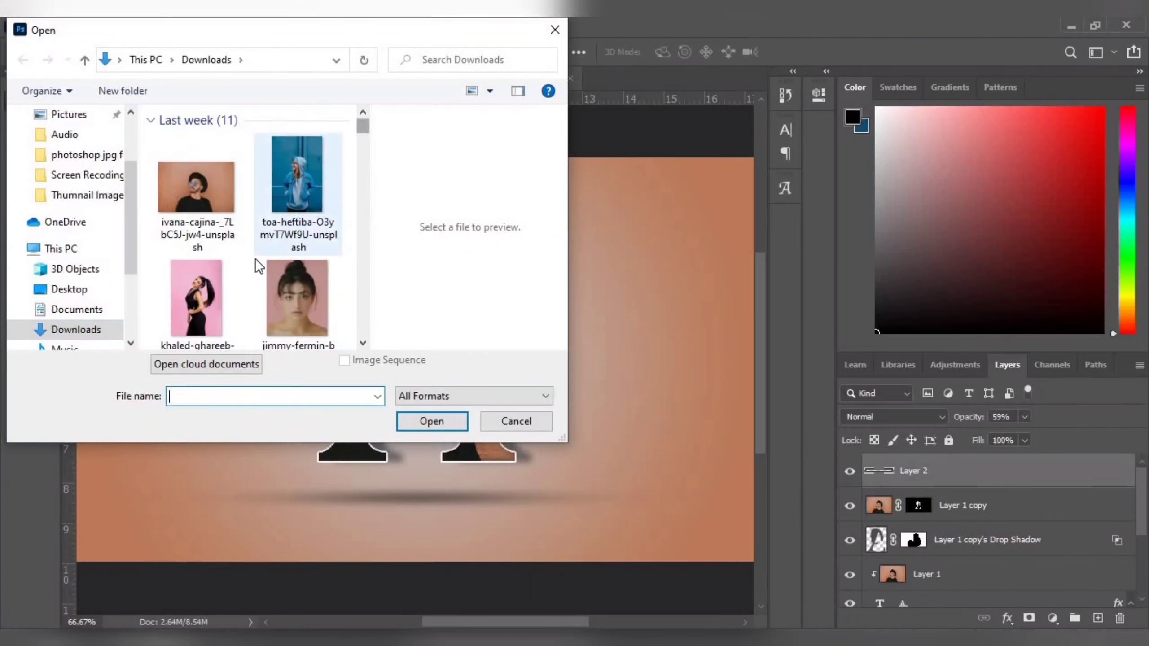
{"action": "scroll", "coordinate": [254, 259], "scroll_direction": "down", "scroll_amount": 2}
{"action": "scroll", "coordinate": [254, 260], "scroll_direction": "up", "scroll_amount": 2}
{"action": "scroll", "coordinate": [254, 260], "scroll_direction": "down", "scroll_amount": 3}
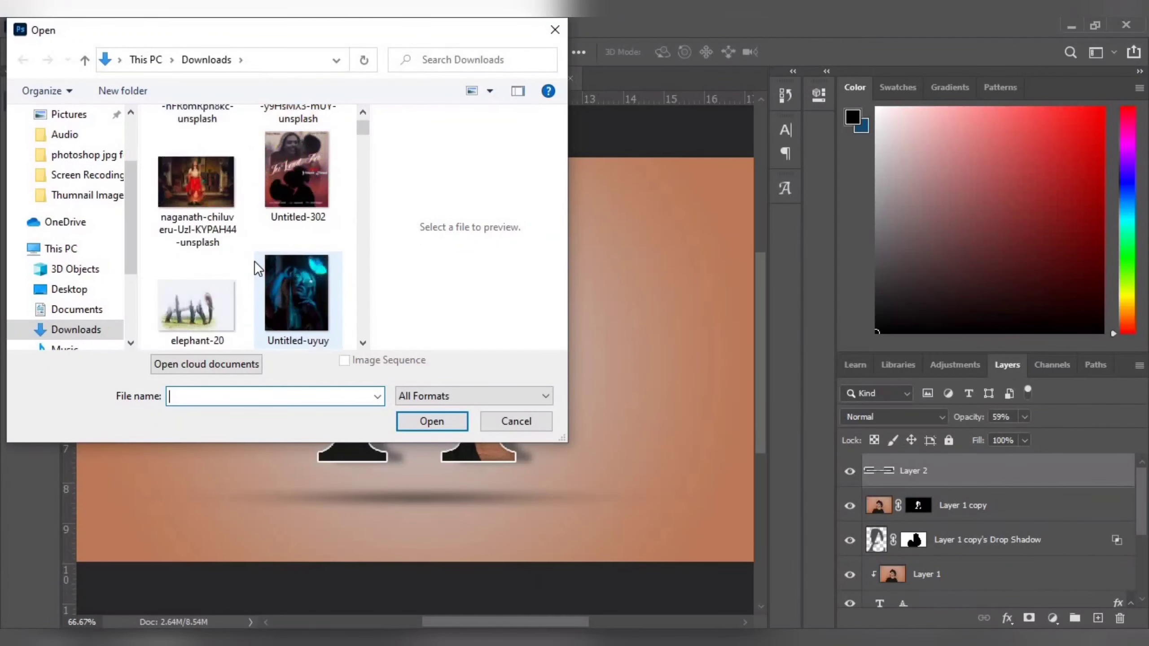
{"action": "scroll", "coordinate": [254, 260], "scroll_direction": "up", "scroll_amount": 3}
{"action": "scroll", "coordinate": [254, 261], "scroll_direction": "up", "scroll_amount": 2}
{"action": "left_click", "coordinate": [312, 164]}
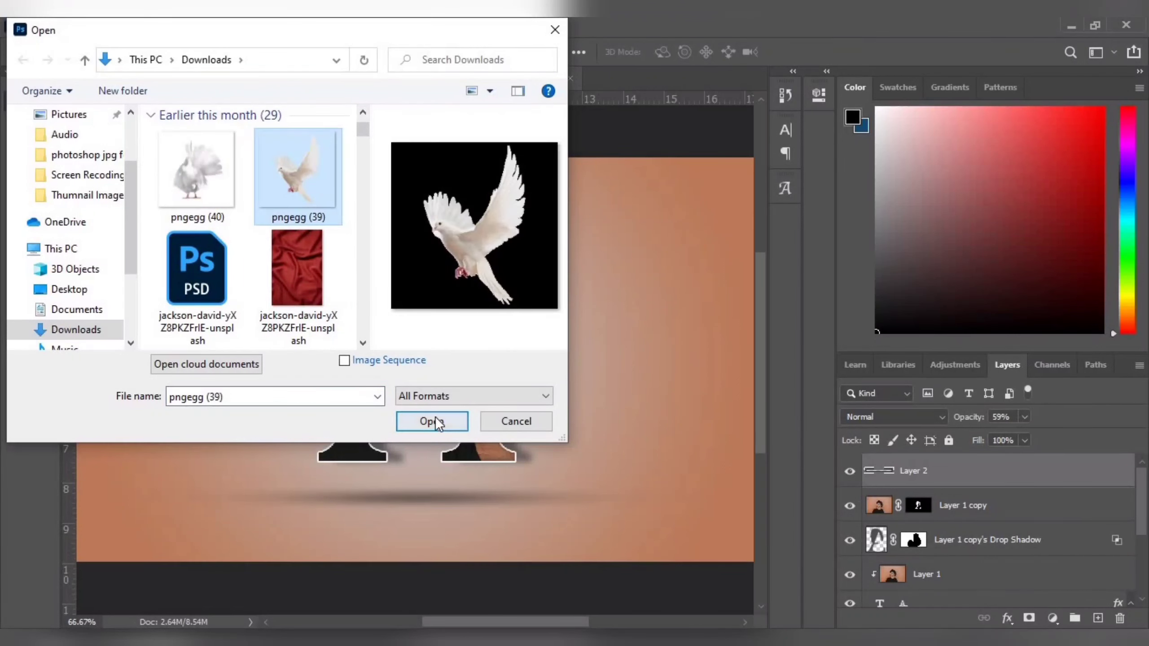
{"action": "left_click", "coordinate": [434, 420]}
{"action": "left_click_drag", "start_coordinate": [411, 378], "coordinate": [264, 287]}
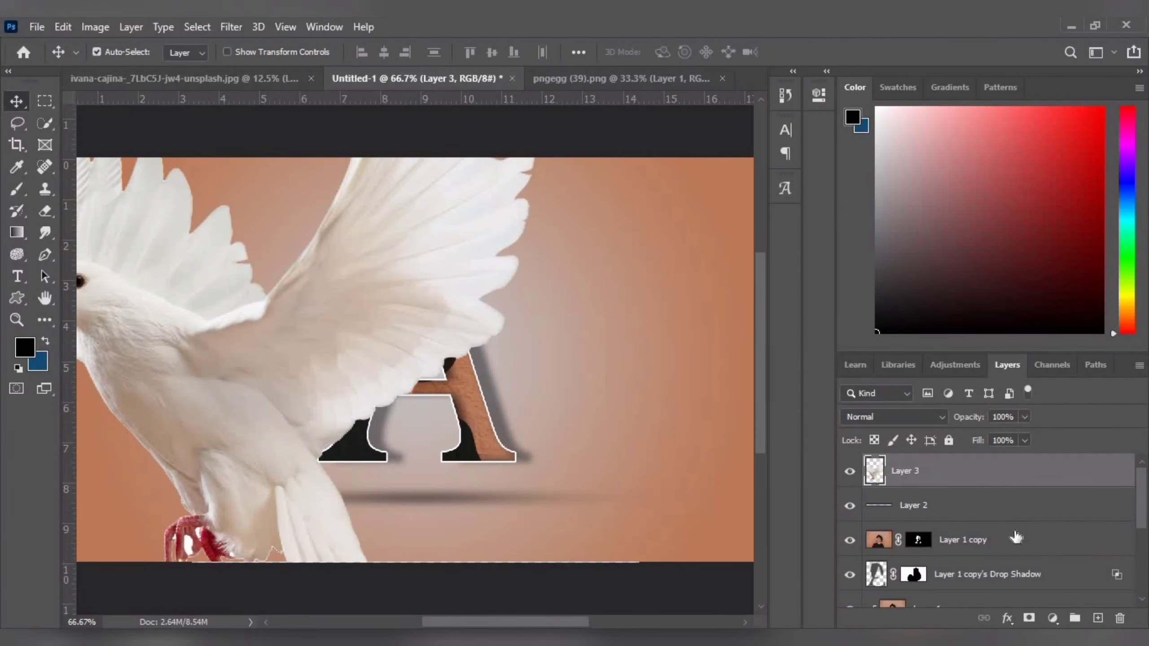
Step: Convert the dove layer to a smart object, scale it to 15.94% and place it in front of the man's face
{"action": "right_click", "coordinate": [910, 470]}
{"action": "left_click", "coordinate": [910, 244]}
{"action": "key", "text": "ctrl+t"}
{"action": "key", "text": "ctrl+minus"}
{"action": "key", "text": "ctrl+minus"}
{"action": "key", "text": "ctrl+minus"}
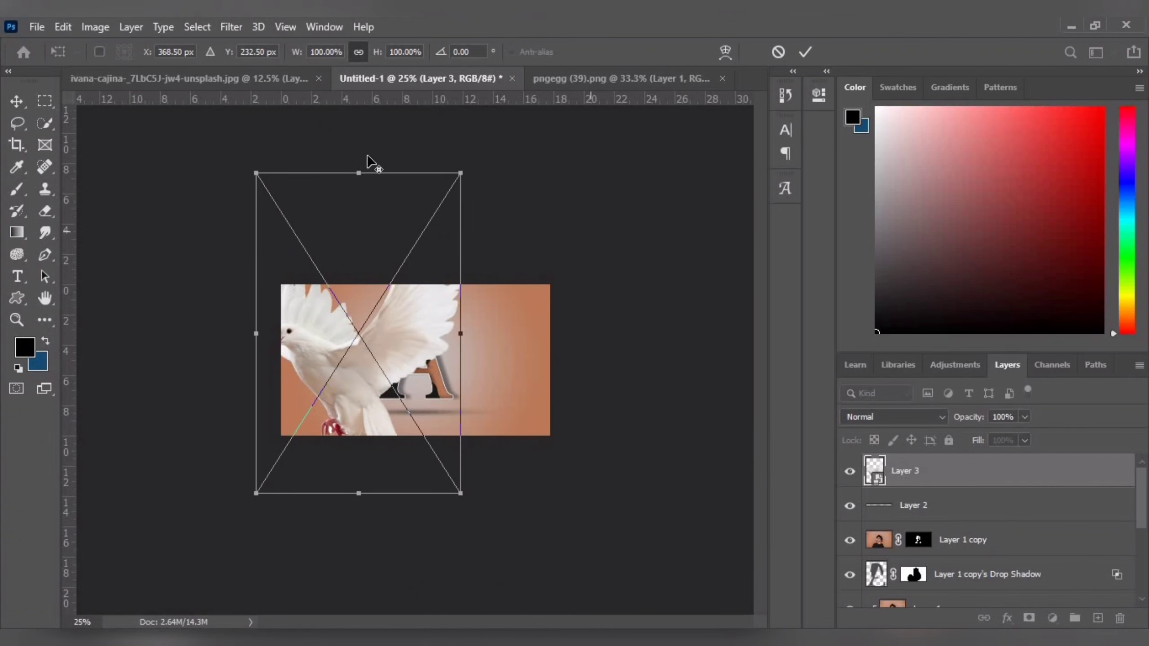
{"action": "left_click_drag", "start_coordinate": [460, 172], "coordinate": [375, 308]}
{"action": "key", "text": "ctrl+plus"}
{"action": "key", "text": "ctrl+plus"}
{"action": "key", "text": "ctrl+plus"}
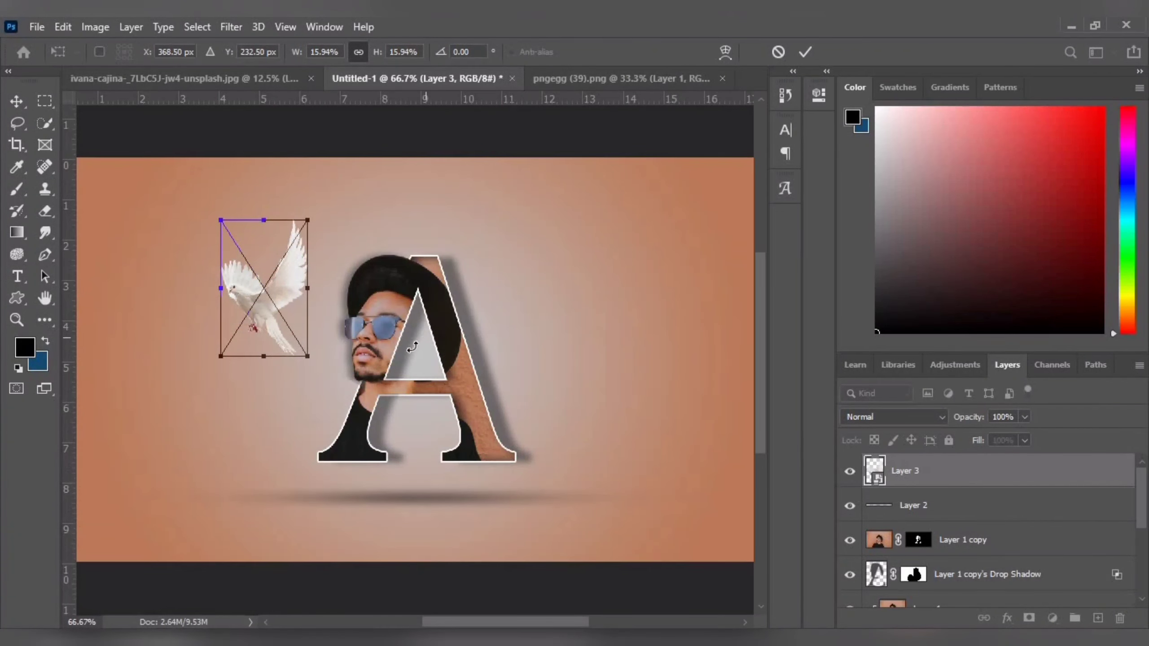
{"action": "left_click_drag", "start_coordinate": [266, 305], "coordinate": [299, 308]}
{"action": "left_click", "coordinate": [804, 51]}
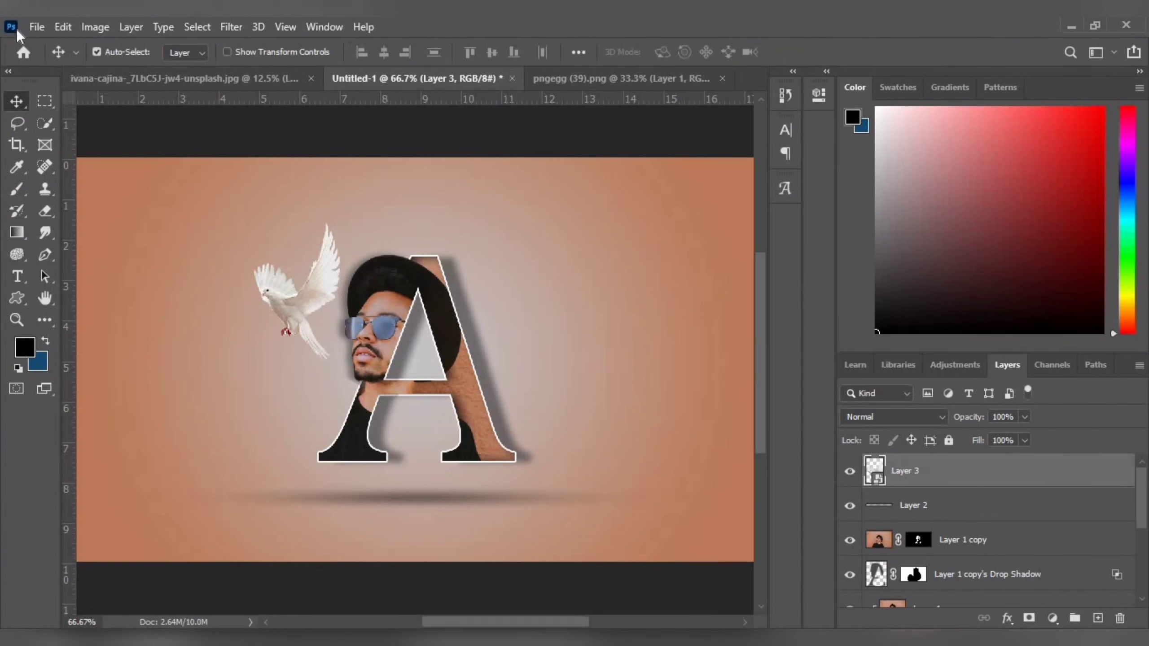
Step: Flip the dove horizontally so it faces the letter
{"action": "left_click", "coordinate": [63, 27]}
{"action": "mouse_move", "coordinate": [173, 406]}
{"action": "left_click", "coordinate": [367, 387]}
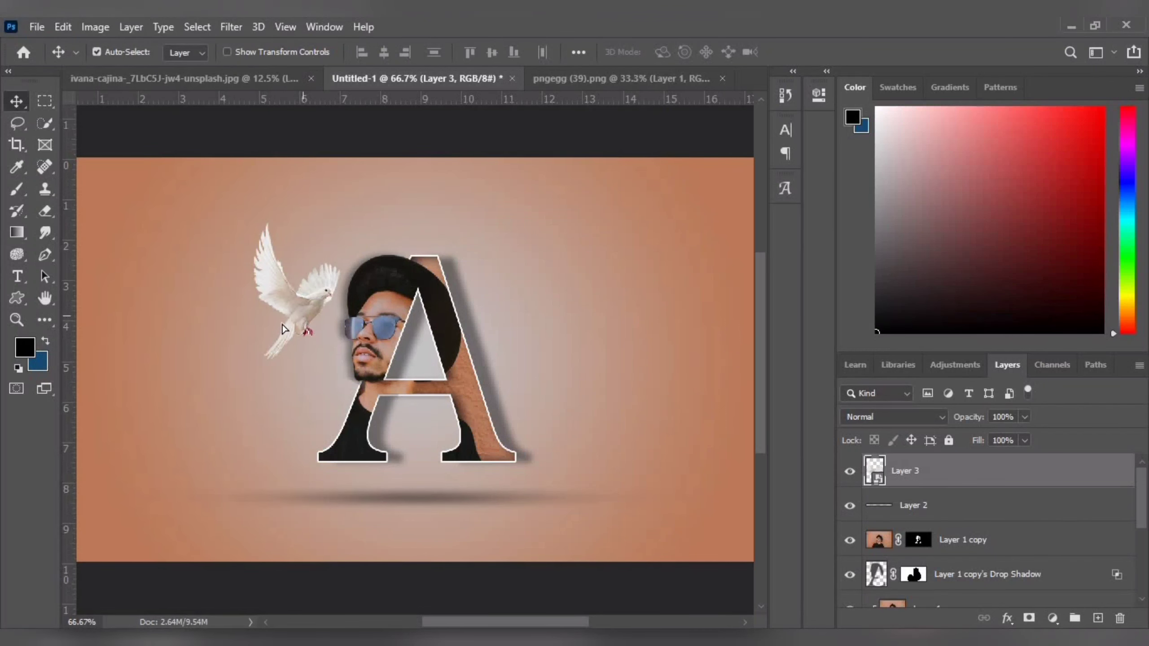
Step: Shrink and slightly rotate the flipped dove, reposition it beside the man's hat and apply the transform
{"action": "key", "text": "ctrl+t"}
{"action": "mouse_move", "coordinate": [256, 397]}
{"action": "left_mouse_down"}
{"action": "mouse_move", "coordinate": [244, 390]}
{"action": "mouse_move", "coordinate": [258, 398]}
{"action": "left_mouse_up"}
{"action": "left_click_drag", "start_coordinate": [273, 313], "coordinate": [284, 306]}
{"action": "left_click_drag", "start_coordinate": [329, 214], "coordinate": [315, 237]}
{"action": "left_click_drag", "start_coordinate": [276, 290], "coordinate": [300, 331]}
{"action": "key", "text": "ctrl+minus"}
{"action": "key", "text": "Return"}
{"action": "left_click", "coordinate": [545, 314]}
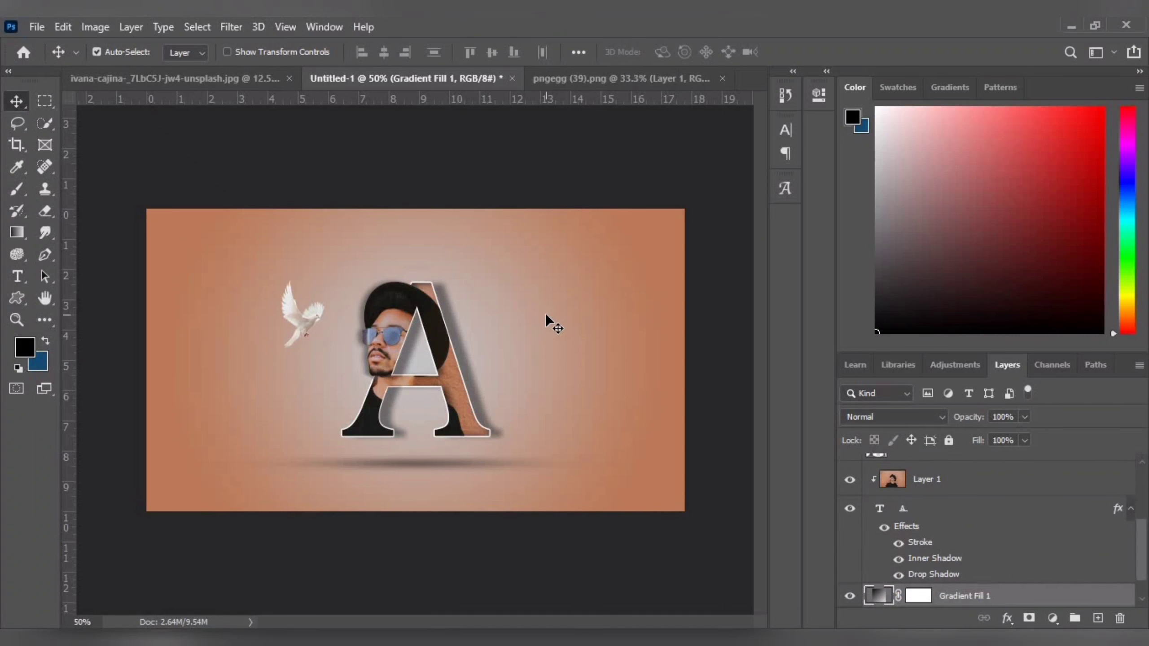
Step: Enlarge the dove to about 13.5% scale and apply the transform
{"action": "left_click", "coordinate": [287, 397]}
{"action": "left_click", "coordinate": [570, 258]}
{"action": "left_click", "coordinate": [326, 319]}
{"action": "key", "text": "ctrl+t"}
{"action": "left_click_drag", "start_coordinate": [345, 282], "coordinate": [357, 269]}
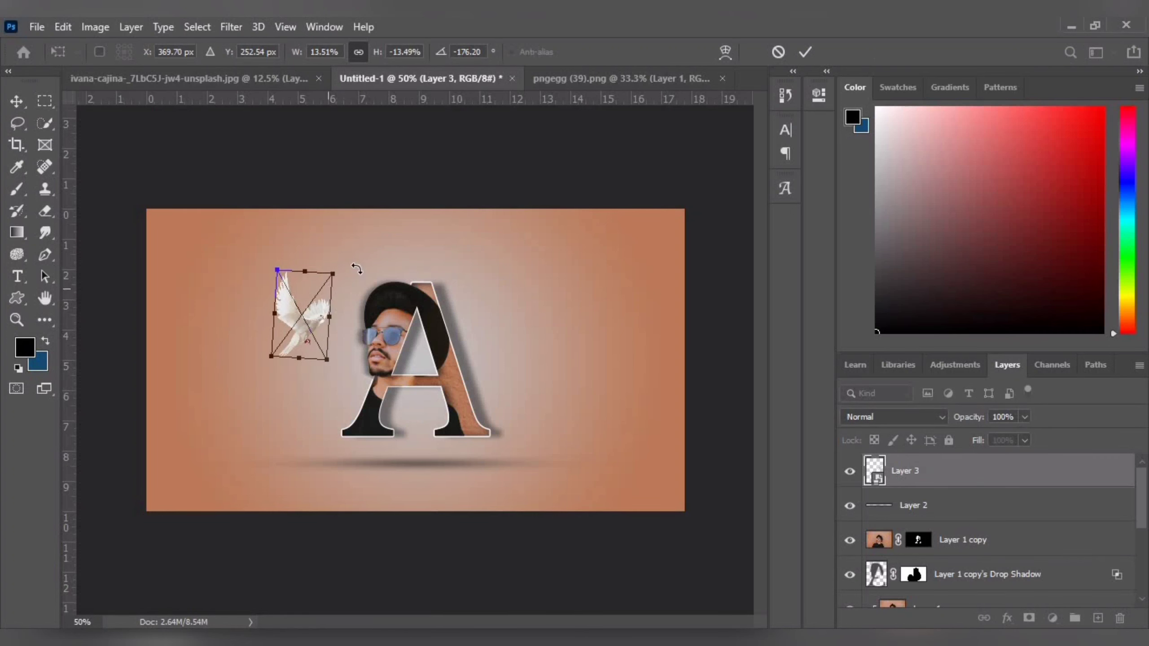
{"action": "left_click", "coordinate": [805, 52]}
Step: Add a drop shadow to the flying dove layer with 96% opacity, 21 px distance and 8 px size
{"action": "right_click", "coordinate": [994, 471]}
{"action": "left_click", "coordinate": [850, 41]}
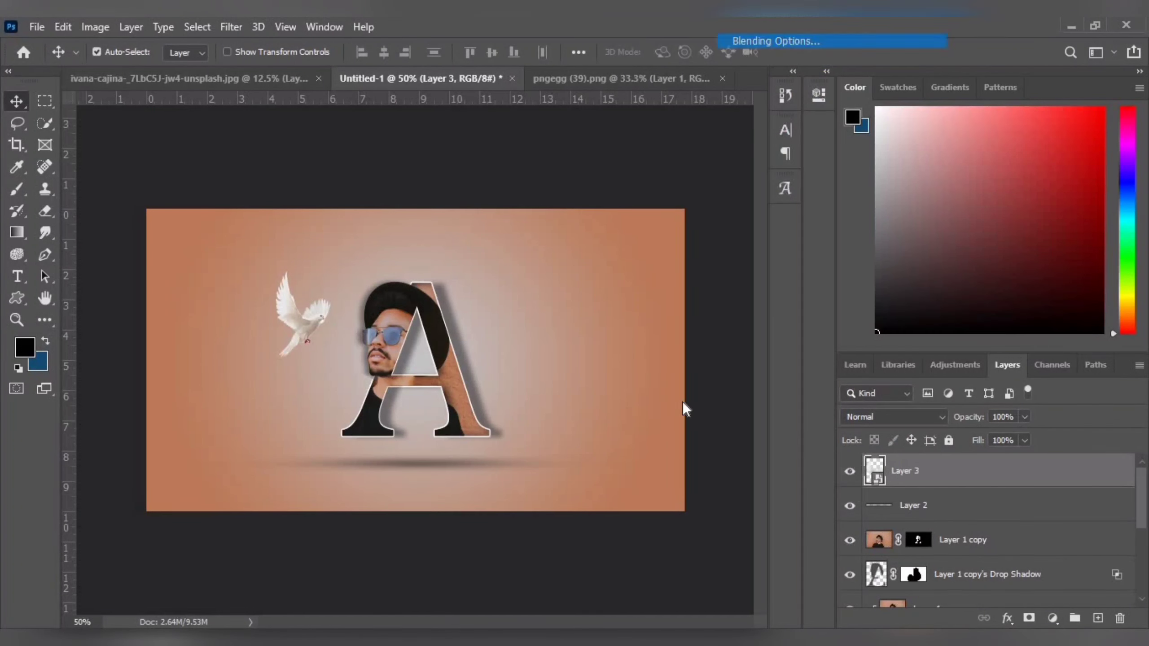
{"action": "scroll", "coordinate": [681, 337], "scroll_direction": "down", "scroll_amount": 5}
{"action": "left_click", "coordinate": [558, 456]}
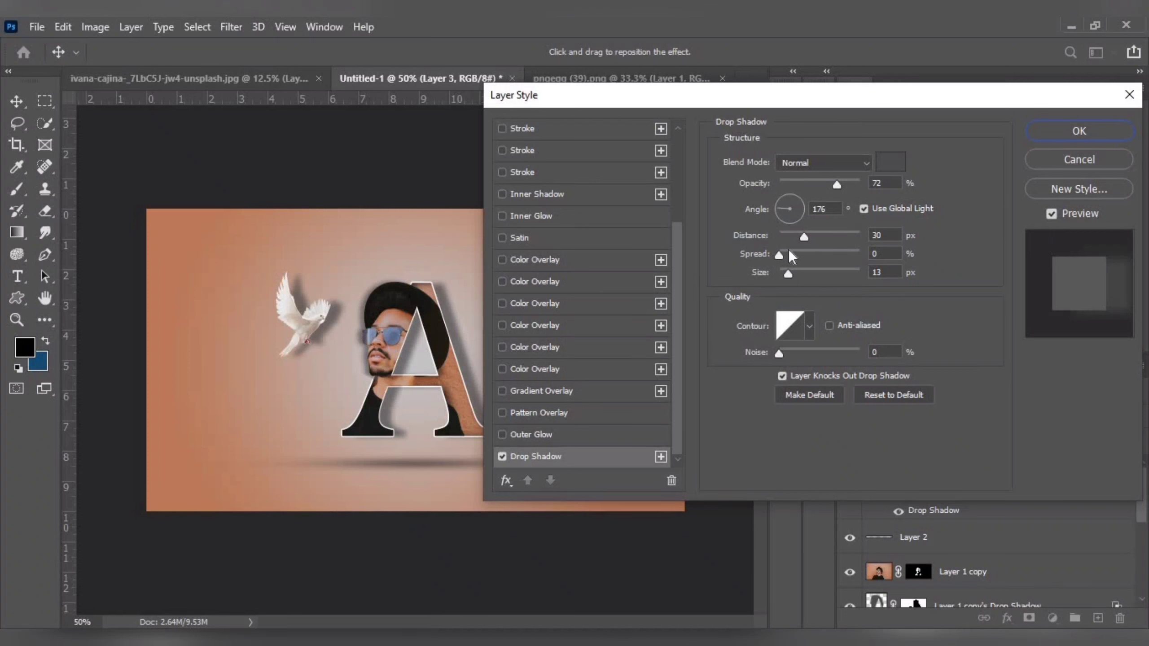
{"action": "mouse_move", "coordinate": [787, 270]}
{"action": "left_mouse_down"}
{"action": "mouse_move", "coordinate": [773, 279]}
{"action": "mouse_move", "coordinate": [786, 277]}
{"action": "left_mouse_up"}
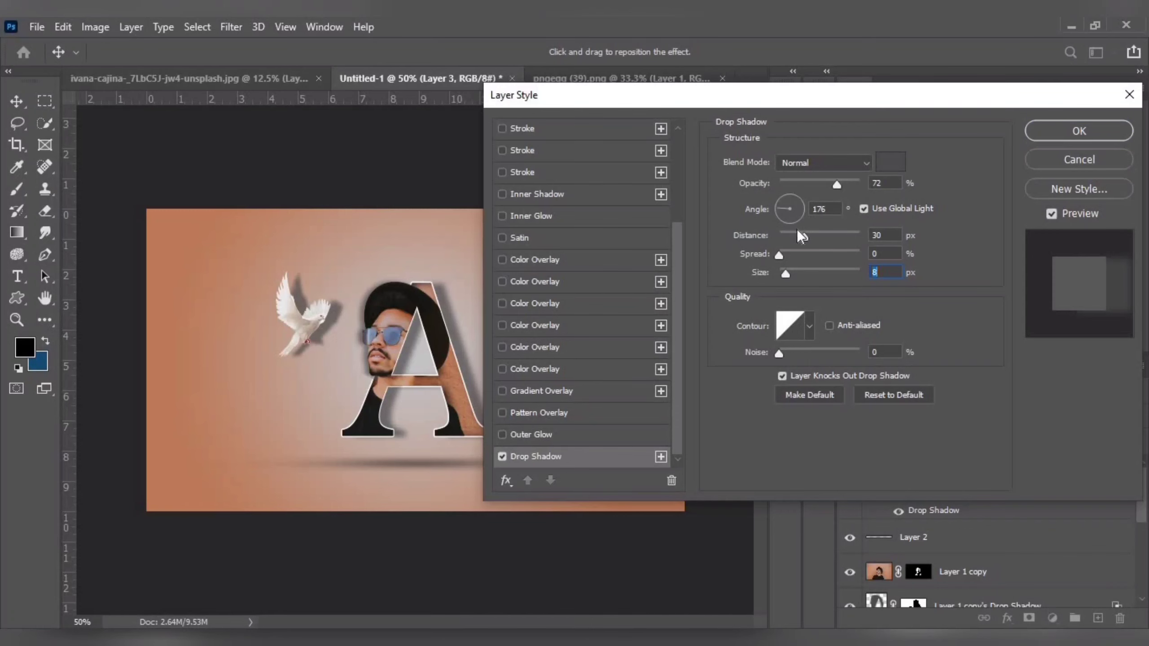
{"action": "left_click_drag", "start_coordinate": [797, 229], "coordinate": [797, 235]}
{"action": "left_click_drag", "start_coordinate": [836, 184], "coordinate": [863, 181]}
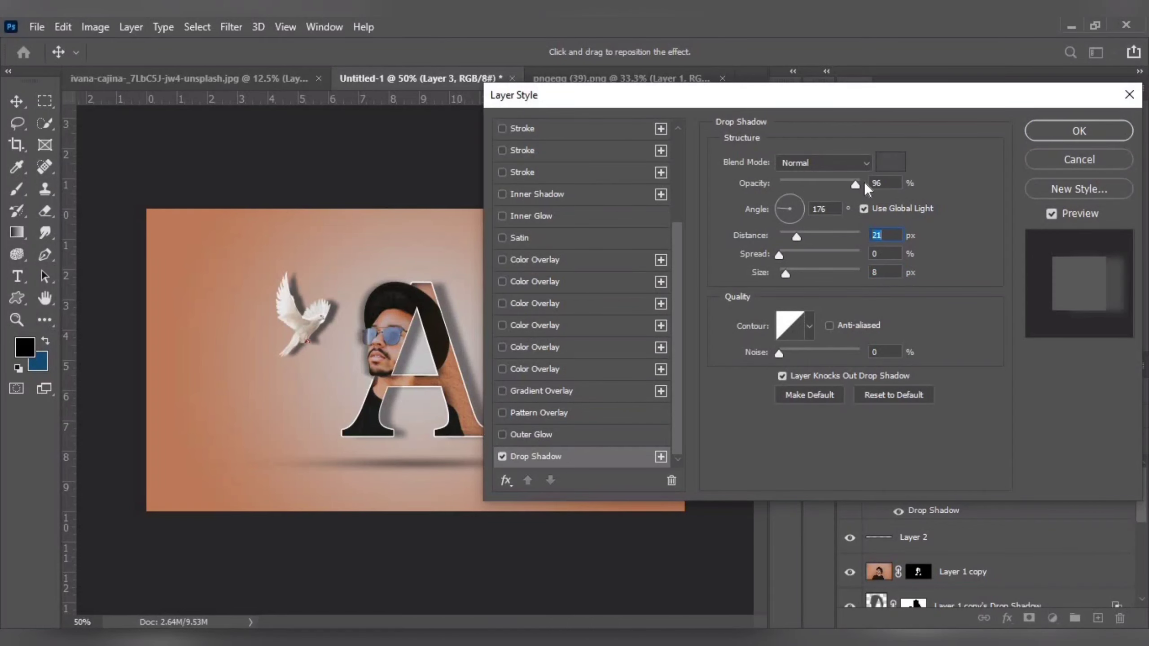
{"action": "left_click", "coordinate": [1079, 131]}
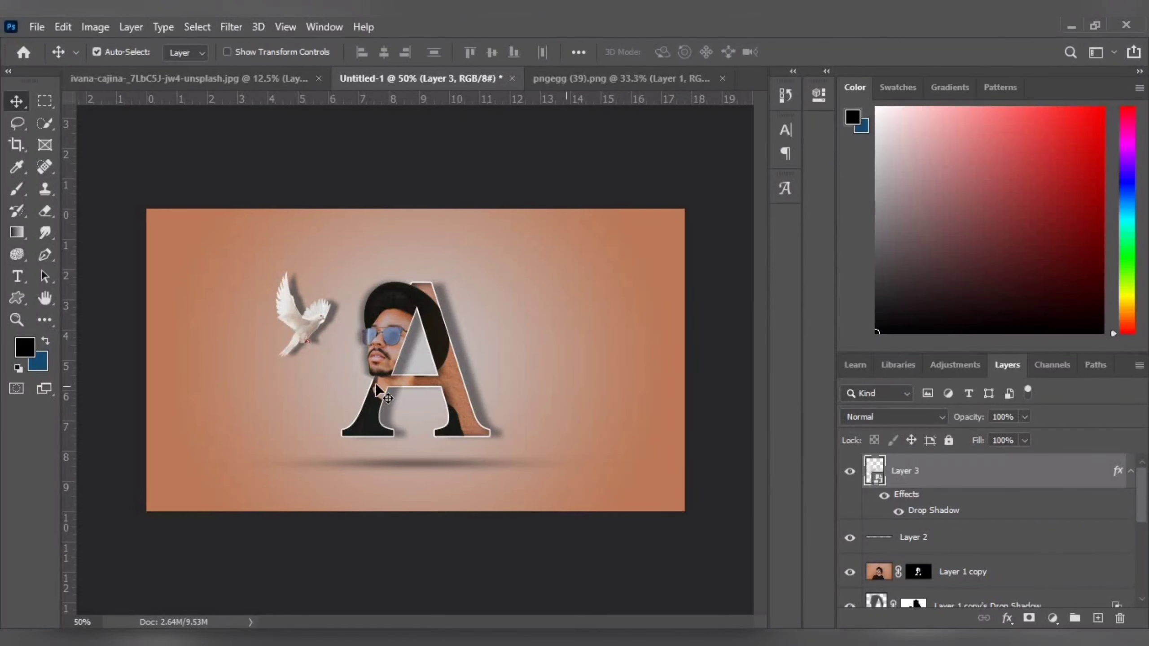
Step: Bring the standing white dove from pngegg (40).png into the Untitled-1 composition as a new layer
{"action": "key", "text": "ctrl+minus"}
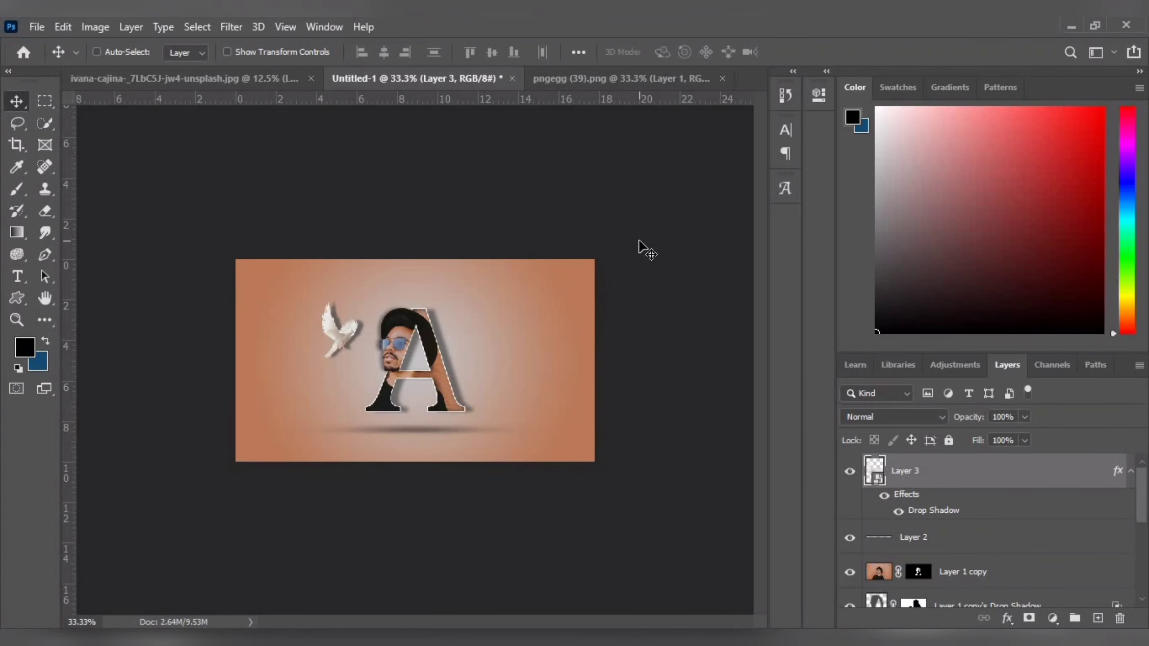
{"action": "key", "text": "ctrl+plus"}
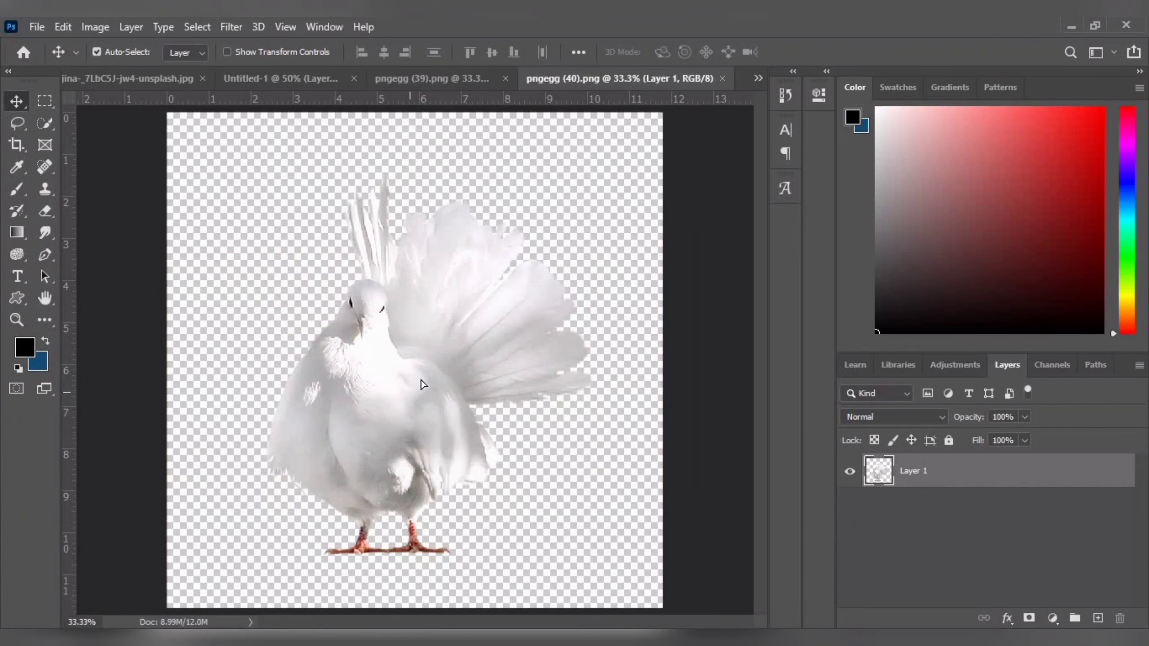
{"action": "left_click_drag", "start_coordinate": [423, 385], "coordinate": [411, 267]}
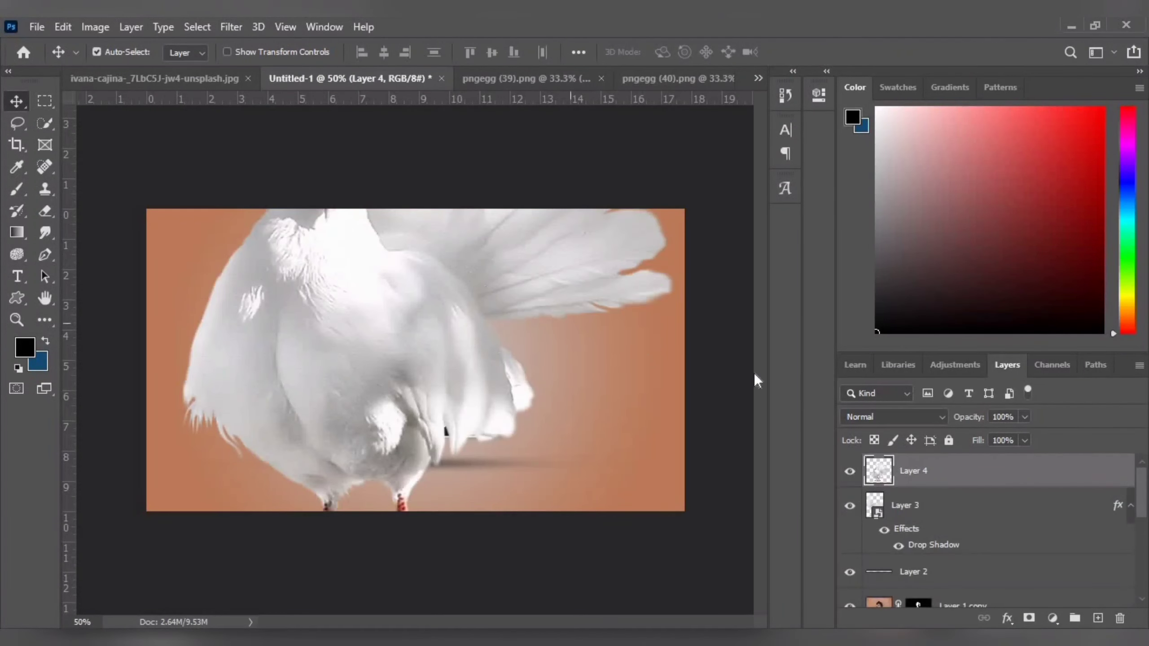
{"action": "key", "text": "ctrl+minus"}
{"action": "key", "text": "ctrl+minus"}
{"action": "key", "text": "ctrl+minus"}
{"action": "key", "text": "ctrl+minus"}
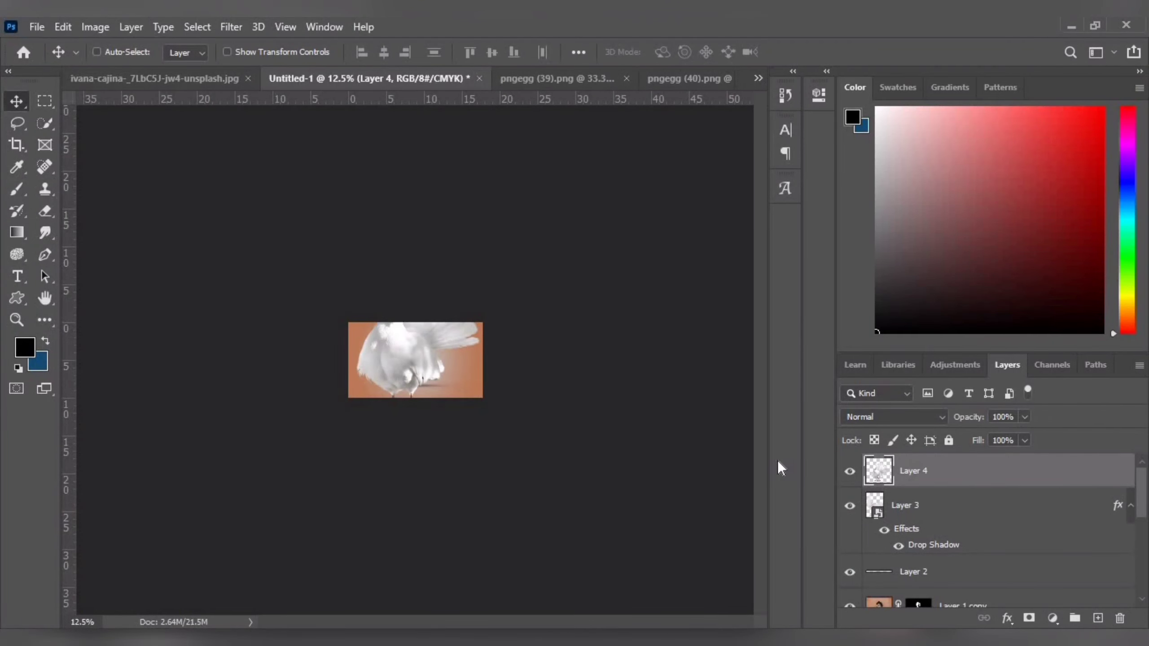
Step: Scale the standing dove to 11.56%, place it above the peak of the letter A and apply the transform
{"action": "key", "text": "ctrl+t"}
{"action": "left_click_drag", "start_coordinate": [502, 234], "coordinate": [479, 323]}
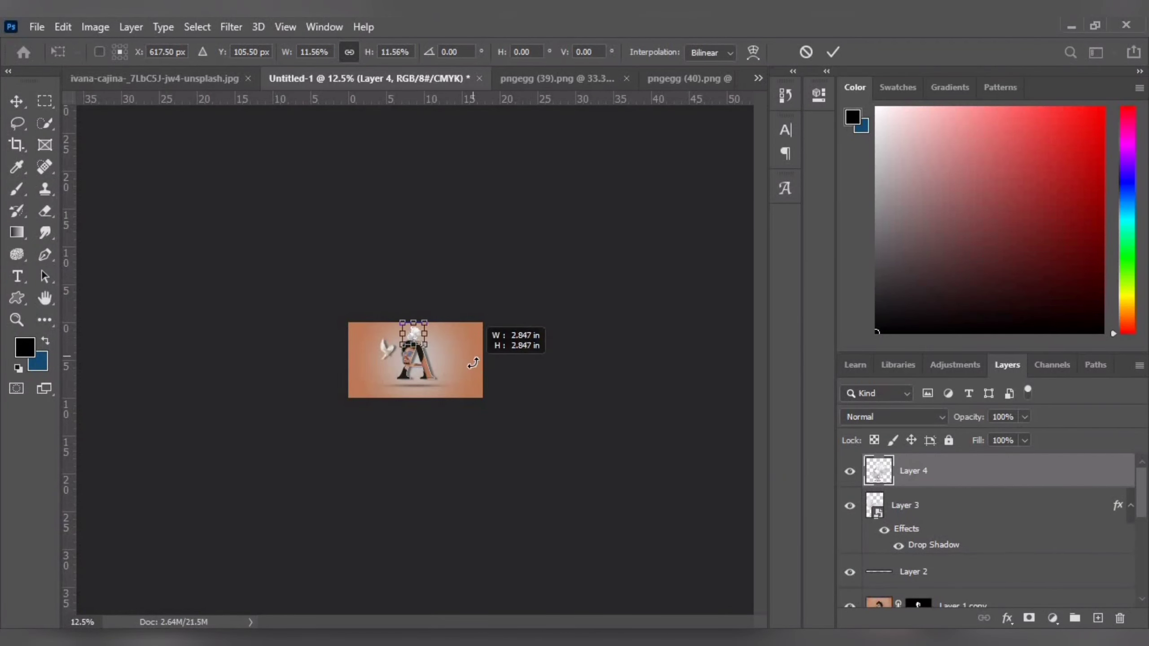
{"action": "key", "text": "ctrl+plus"}
{"action": "key", "text": "ctrl+plus"}
{"action": "key", "text": "ctrl+plus"}
{"action": "key", "text": "ctrl+plus"}
{"action": "key", "text": "ctrl+plus"}
{"action": "left_click_drag", "start_coordinate": [408, 233], "coordinate": [437, 229]}
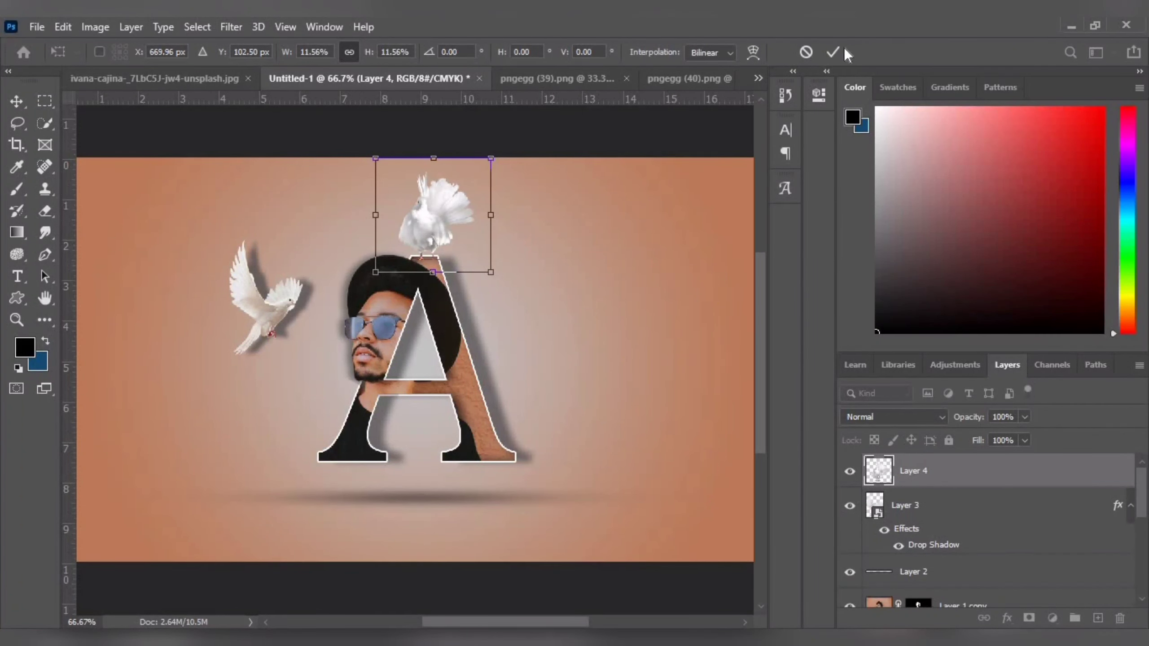
{"action": "left_click", "coordinate": [832, 52]}
Step: Nudge the standing dove slightly up and to the left so its feet rest on the letter's peak
{"action": "key", "text": "ctrl+plus"}
{"action": "key", "text": "ctrl+plus"}
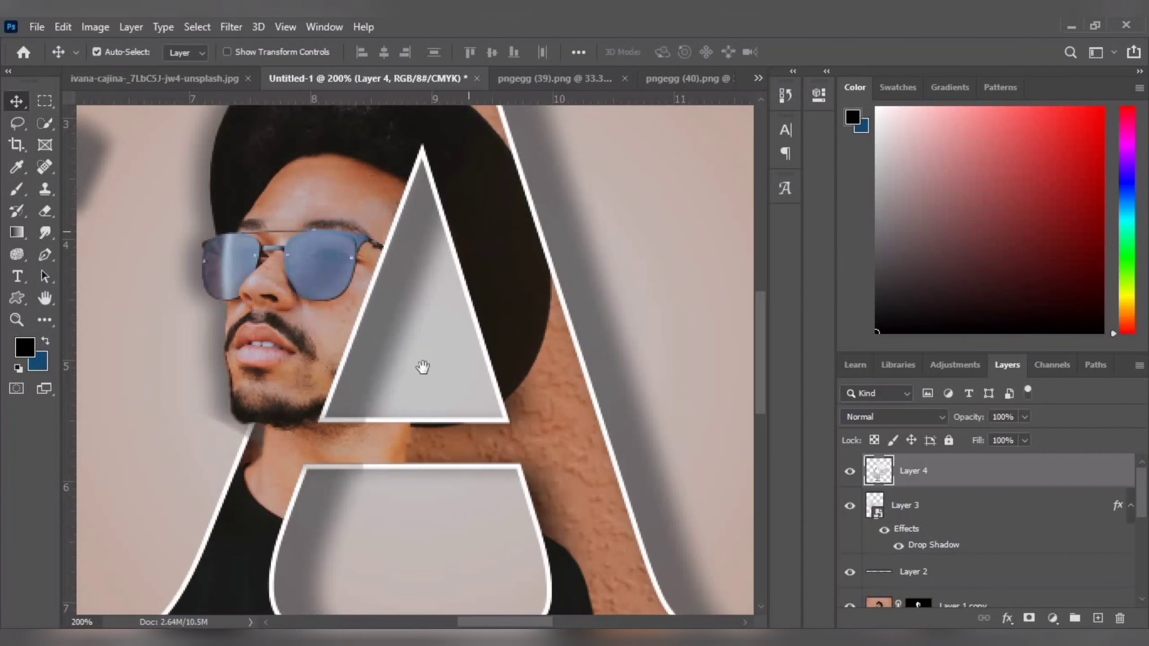
{"action": "scroll", "coordinate": [407, 317], "scroll_direction": "up", "scroll_amount": 5}
{"action": "key", "text": "Up"}
{"action": "key", "text": "Up"}
{"action": "key", "text": "Up"}
{"action": "key", "text": "Up"}
{"action": "key", "text": "Up"}
{"action": "key", "text": "Up"}
{"action": "key", "text": "Up"}
{"action": "key", "text": "Left"}
{"action": "key", "text": "Left"}
{"action": "key", "text": "Left"}
{"action": "key", "text": "Left"}
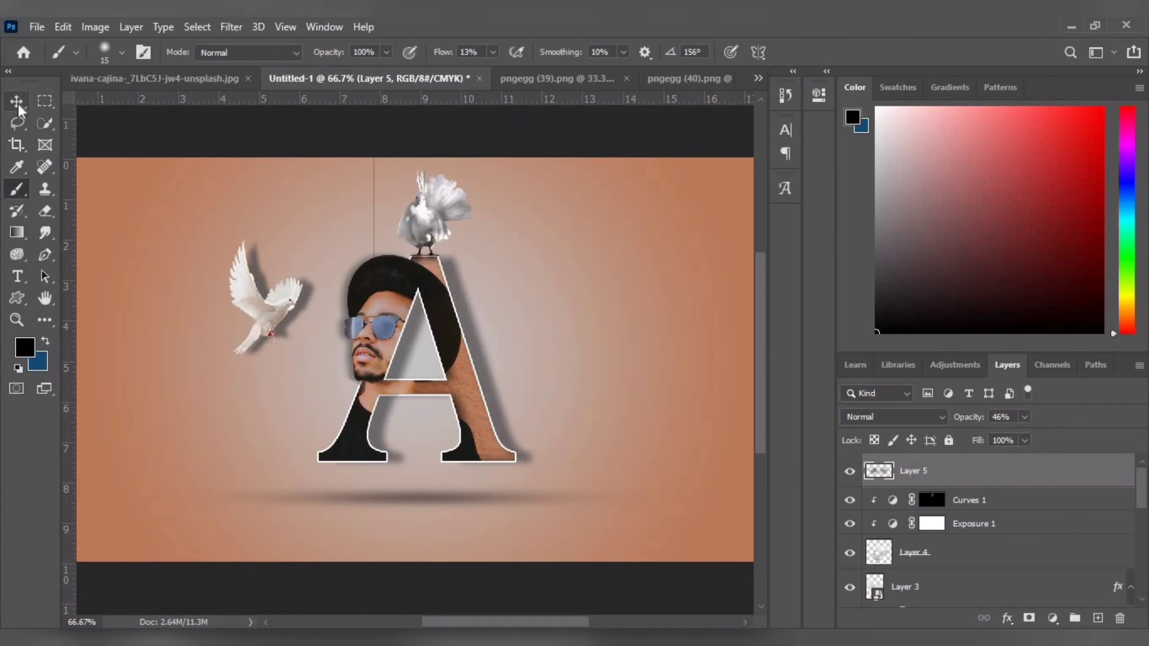
Step: Lower the Color Lookup 1 adjustment layer's opacity to 33% and toggle its visibility to compare the grading
{"action": "left_click", "coordinate": [17, 103]}
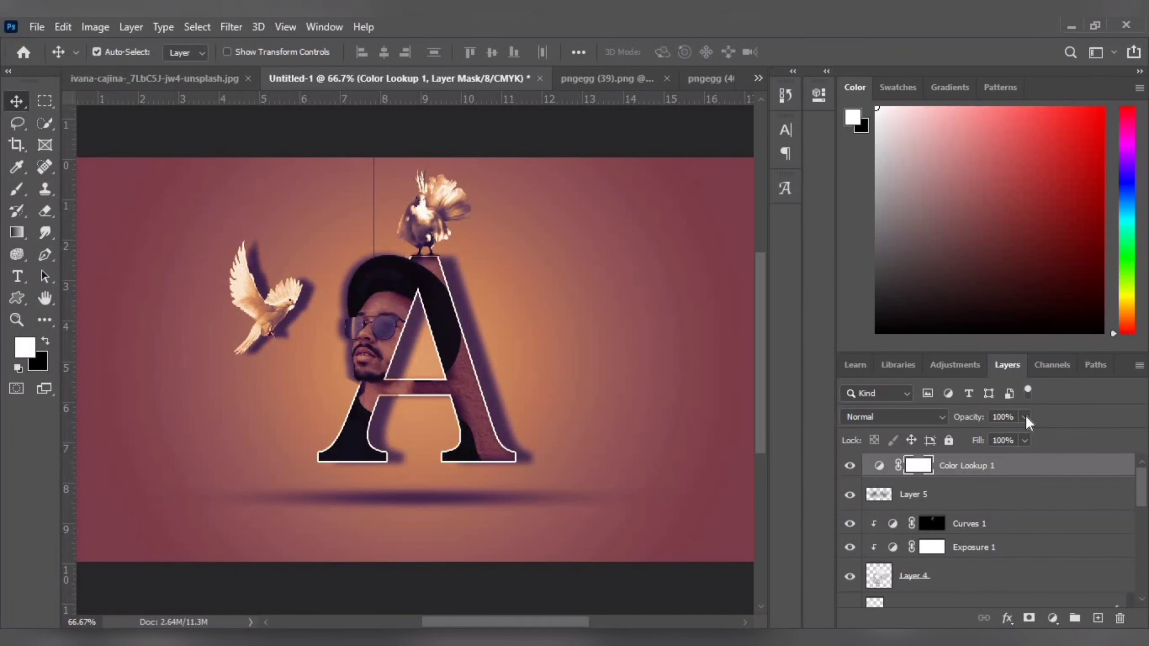
{"action": "left_click", "coordinate": [1024, 417]}
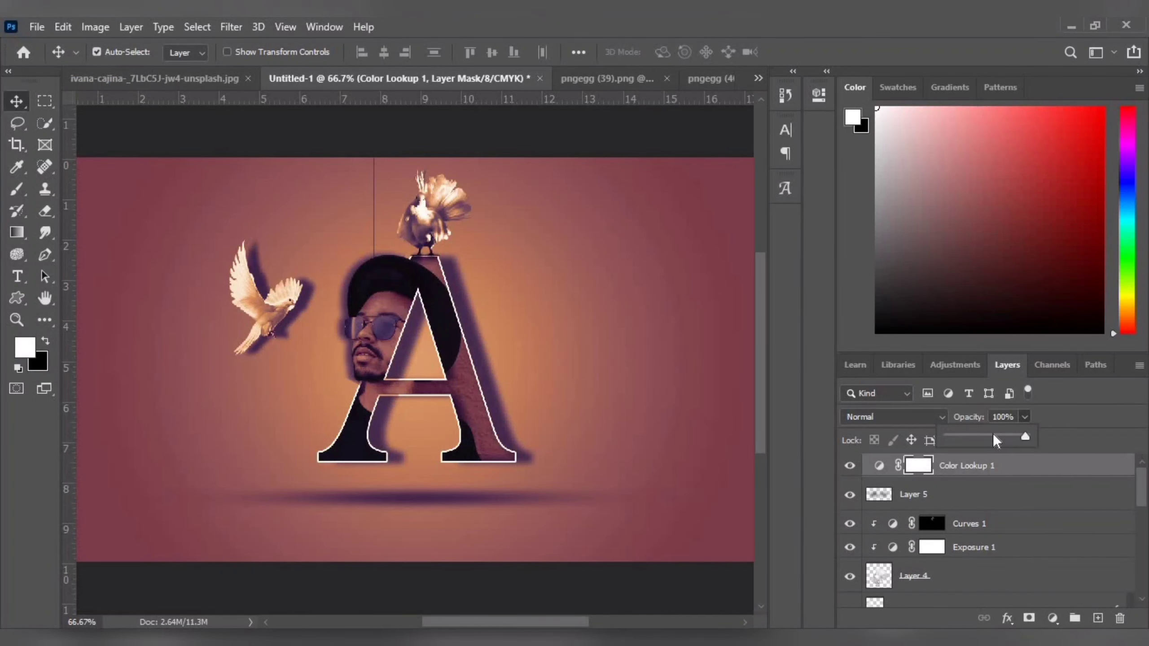
{"action": "left_click_drag", "start_coordinate": [994, 436], "coordinate": [991, 436]}
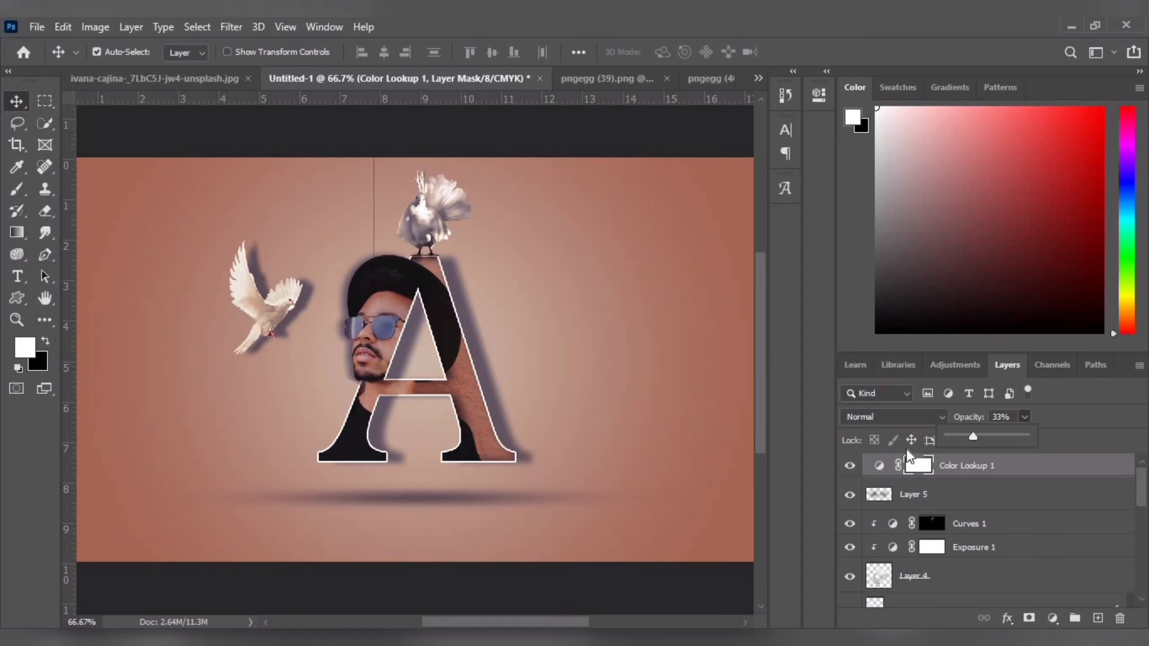
{"action": "left_click", "coordinate": [842, 466]}
{"action": "left_click", "coordinate": [842, 466]}
{"action": "left_click", "coordinate": [843, 466]}
{"action": "left_click", "coordinate": [843, 467]}
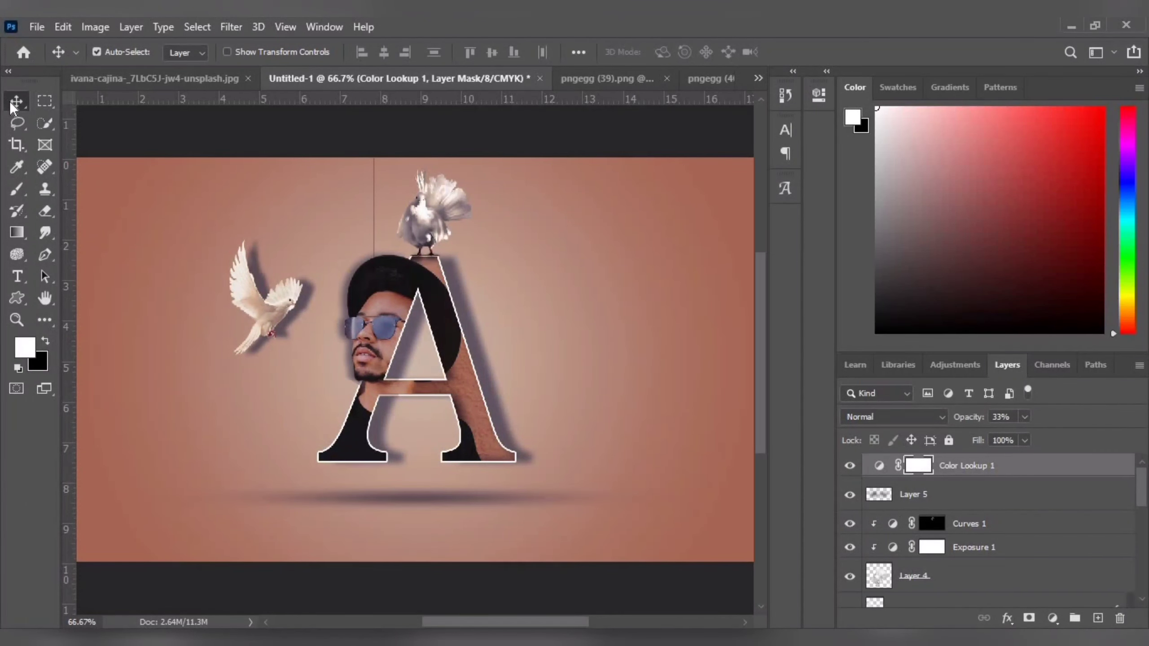
Step: Add a drop shadow to the standing dove on Layer 4 with its opacity set to 56%
{"action": "left_click", "coordinate": [918, 577]}
{"action": "right_click", "coordinate": [918, 577]}
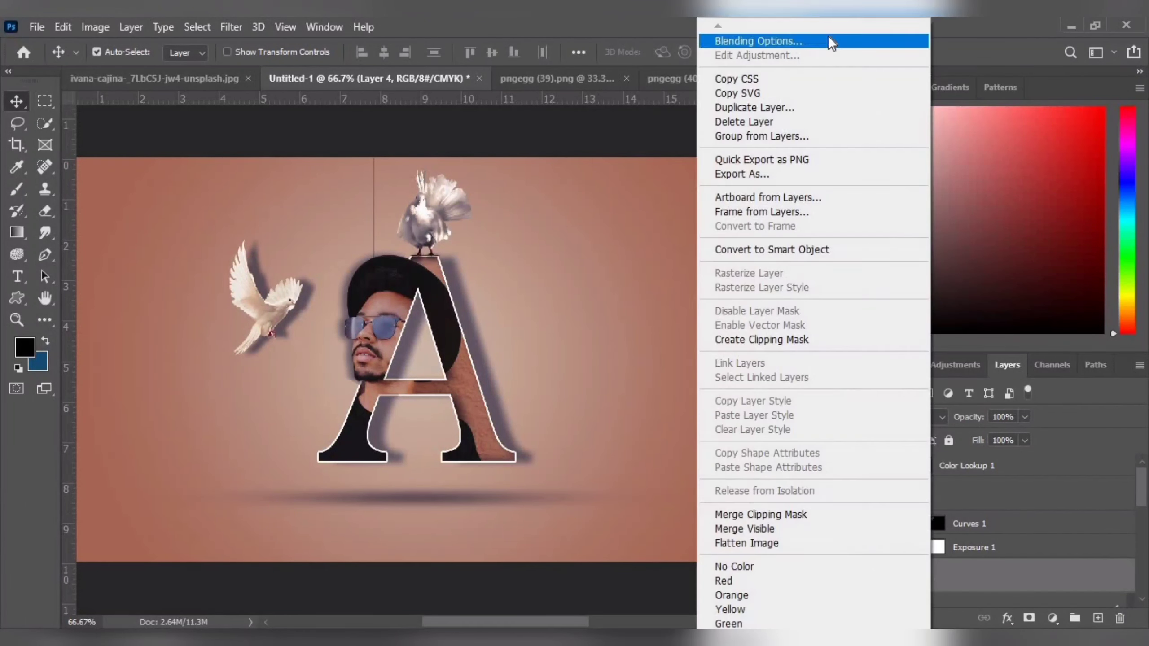
{"action": "left_click", "coordinate": [679, 39]}
{"action": "scroll", "coordinate": [669, 412], "scroll_direction": "down", "scroll_amount": 5}
{"action": "left_click", "coordinate": [535, 456]}
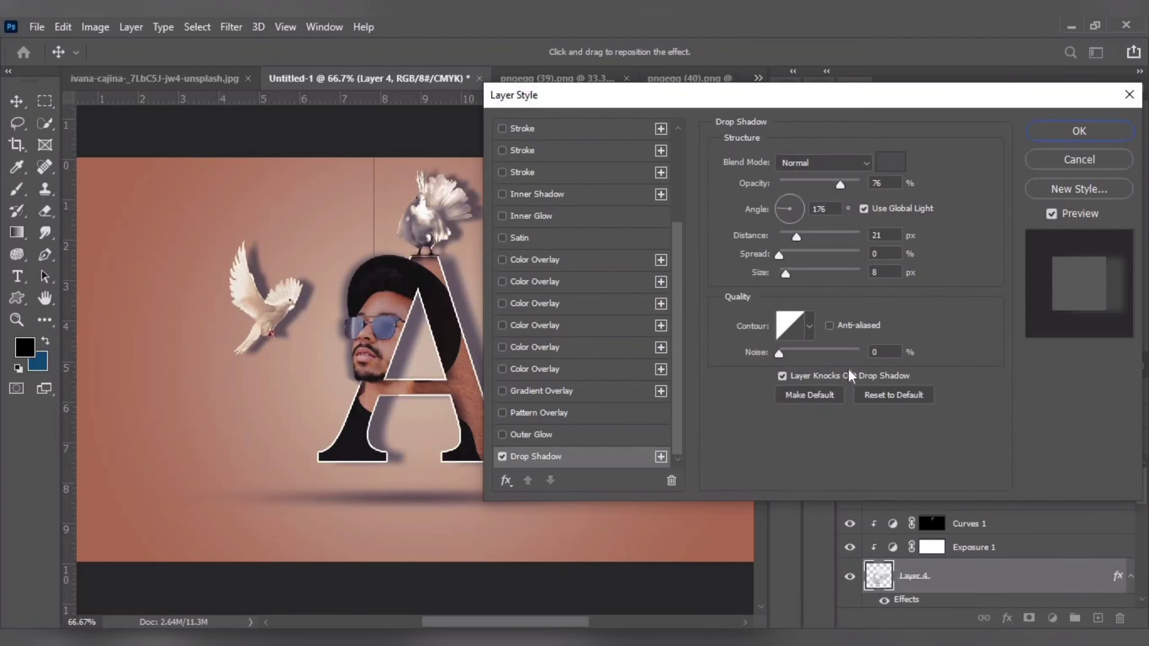
{"action": "left_click_drag", "start_coordinate": [832, 186], "coordinate": [826, 188]}
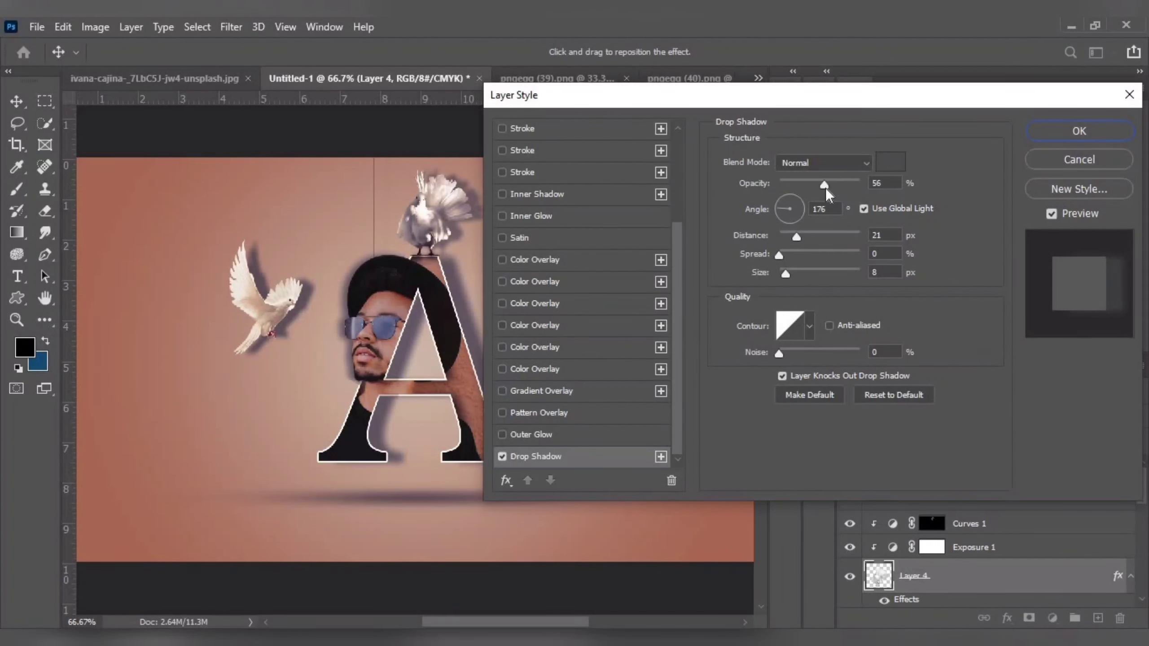
{"action": "left_click", "coordinate": [1079, 131]}
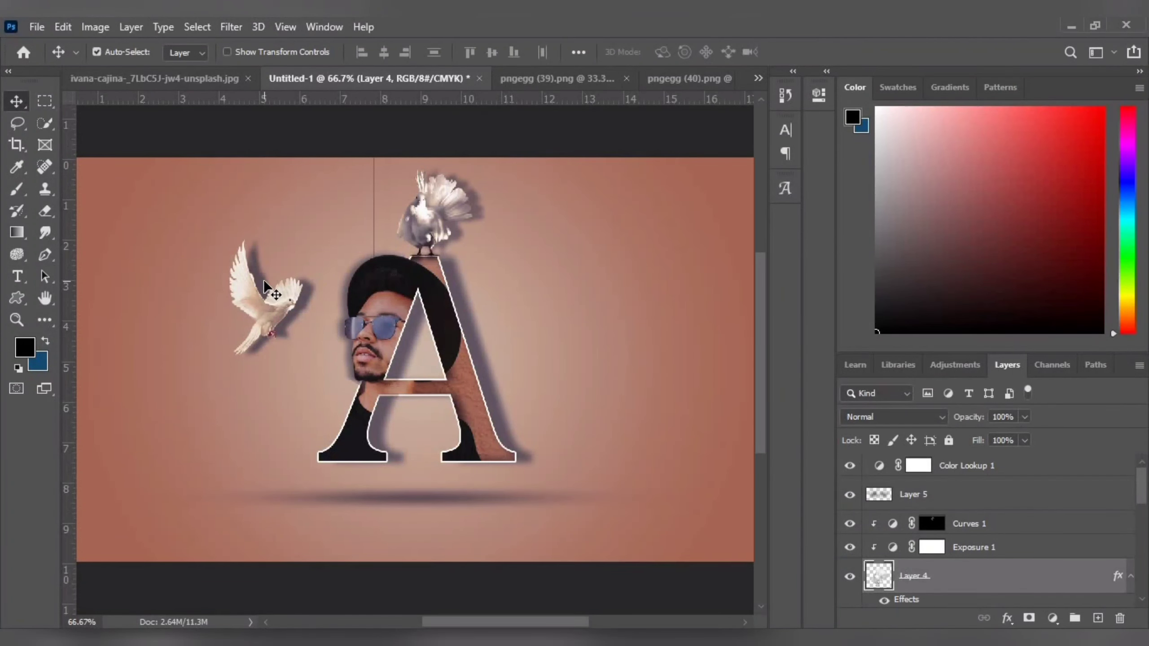